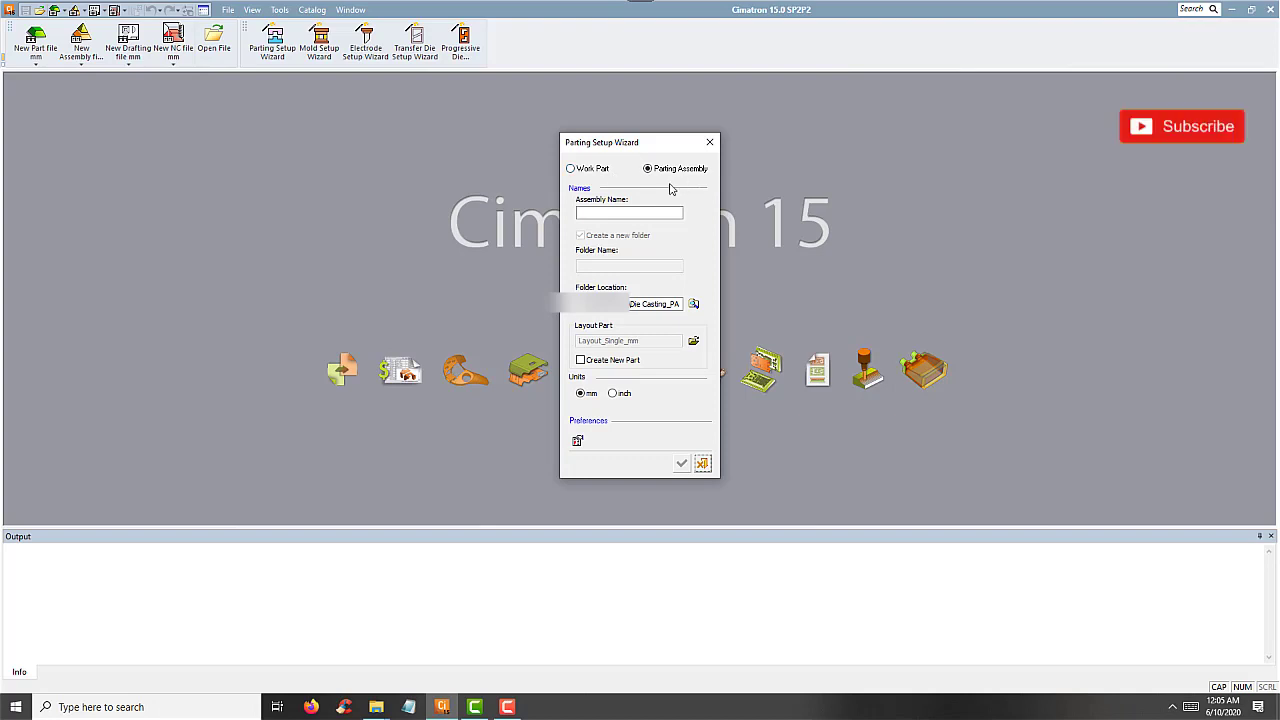
# - Create a new parting assembly named Casting in its own Casting_PA folder, using mm units
pyautogui.click(646, 211)
pyautogui.write('cAS')
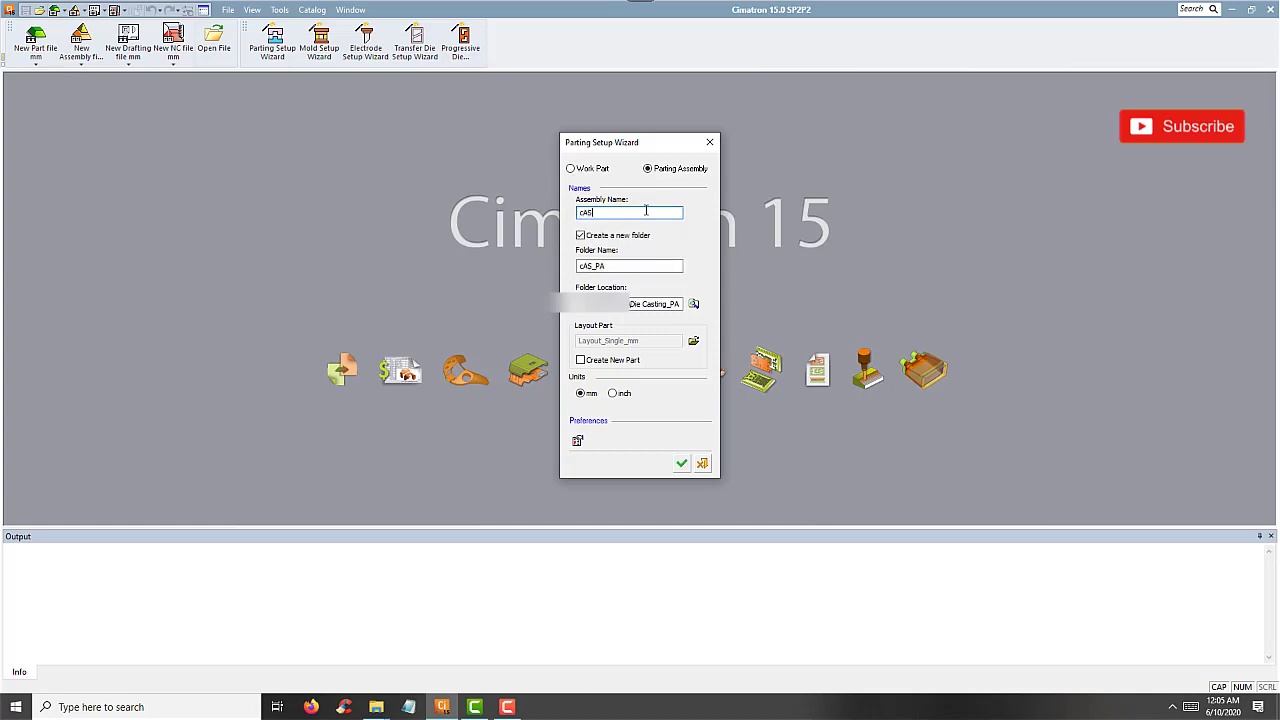
pyautogui.press('BackSpace')
pyautogui.press('BackSpace')
pyautogui.press('BackSpace')
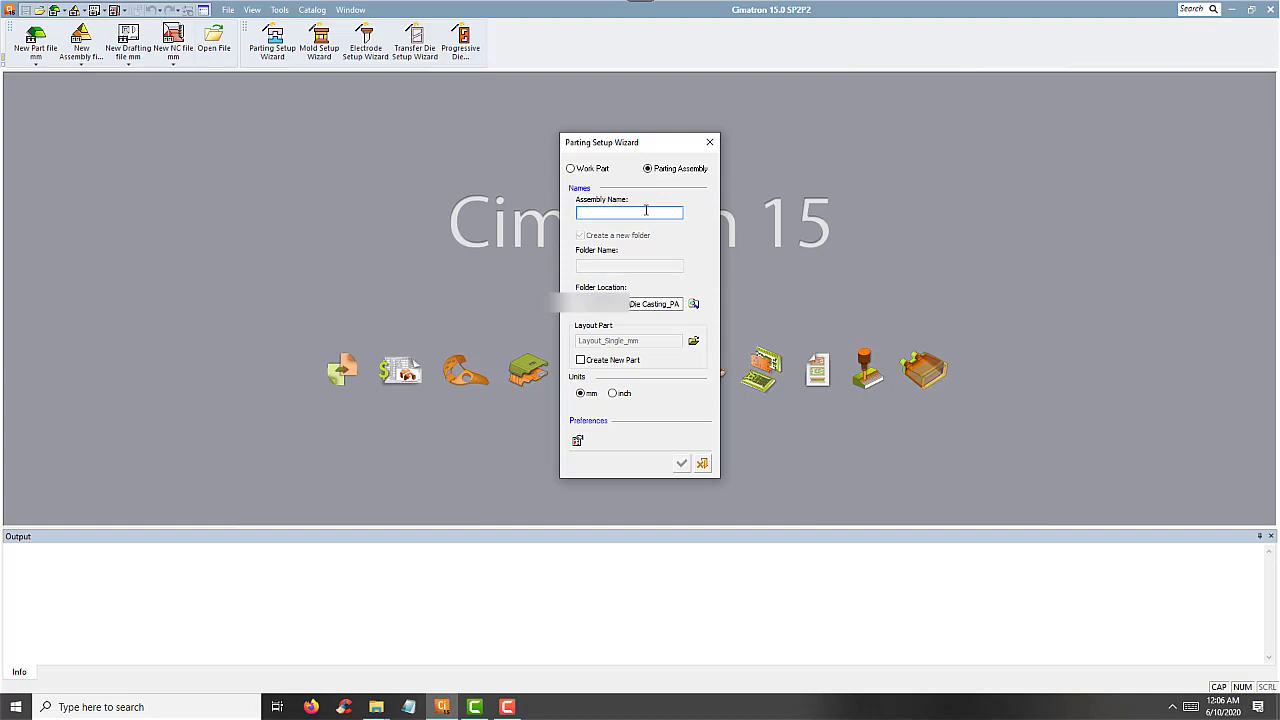
pyautogui.write('Cas')
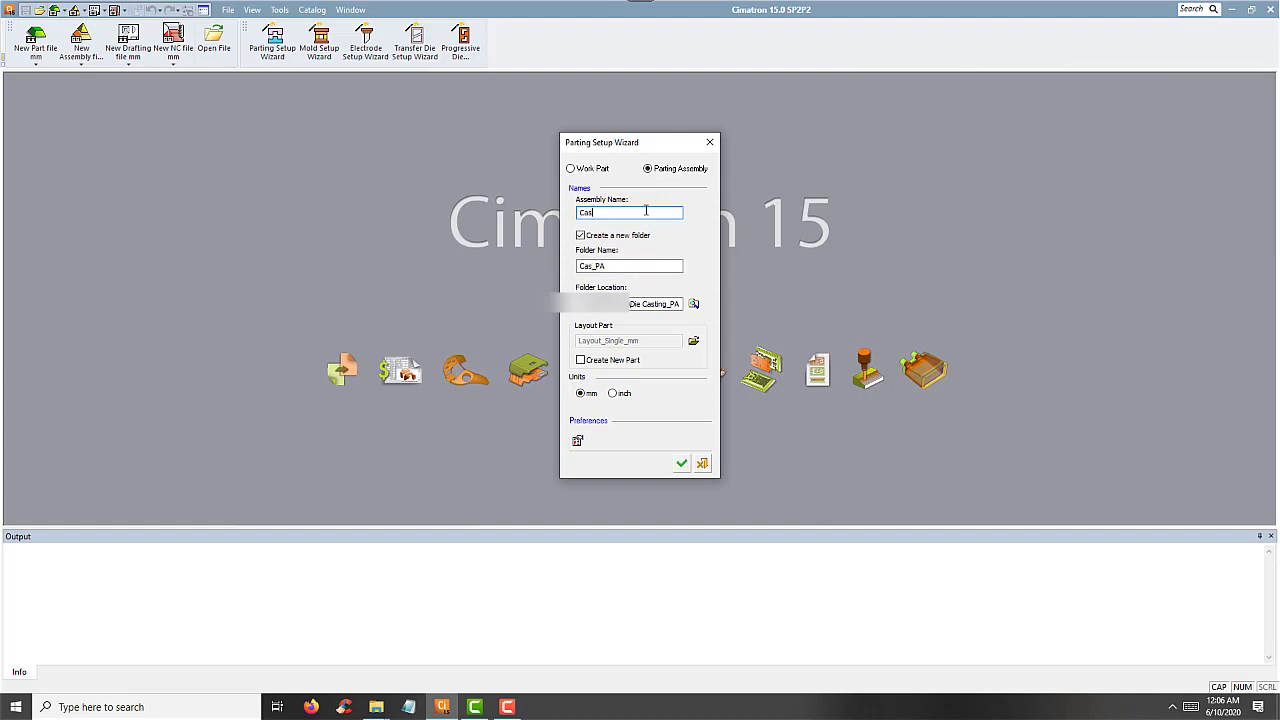
pyautogui.write('ting')
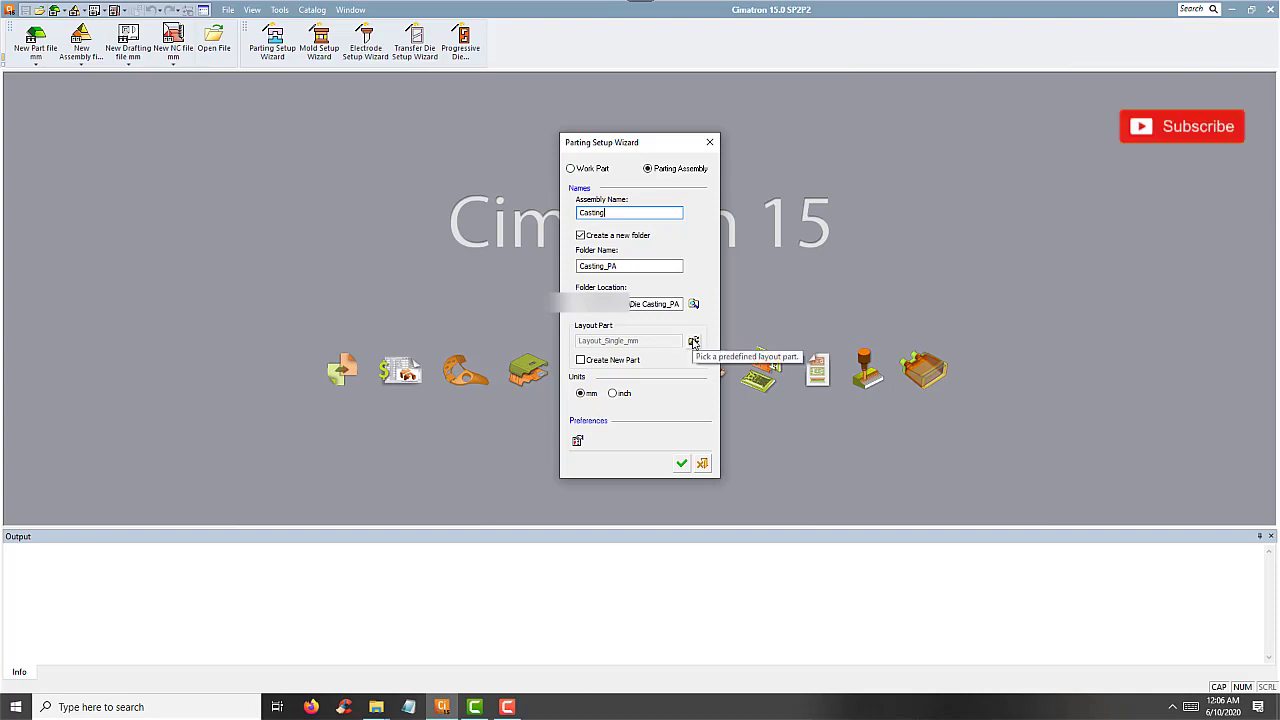
pyautogui.click(681, 463)
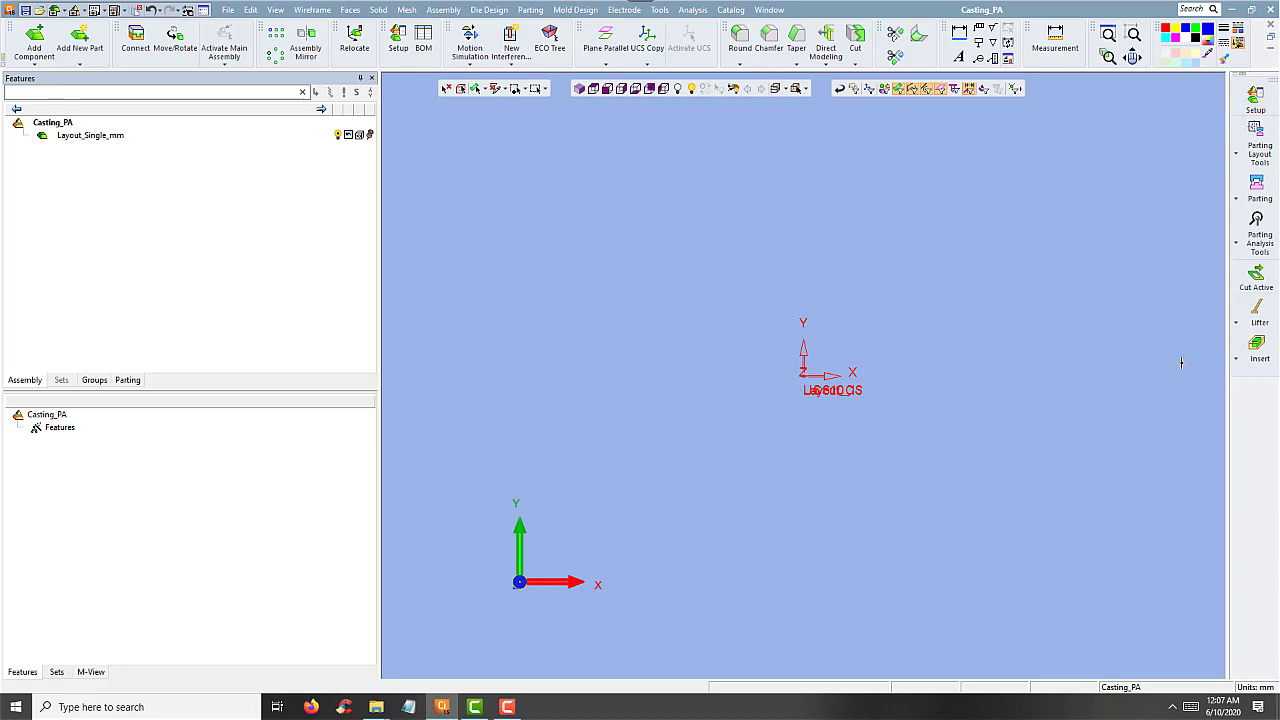
pyautogui.click(1240, 155)
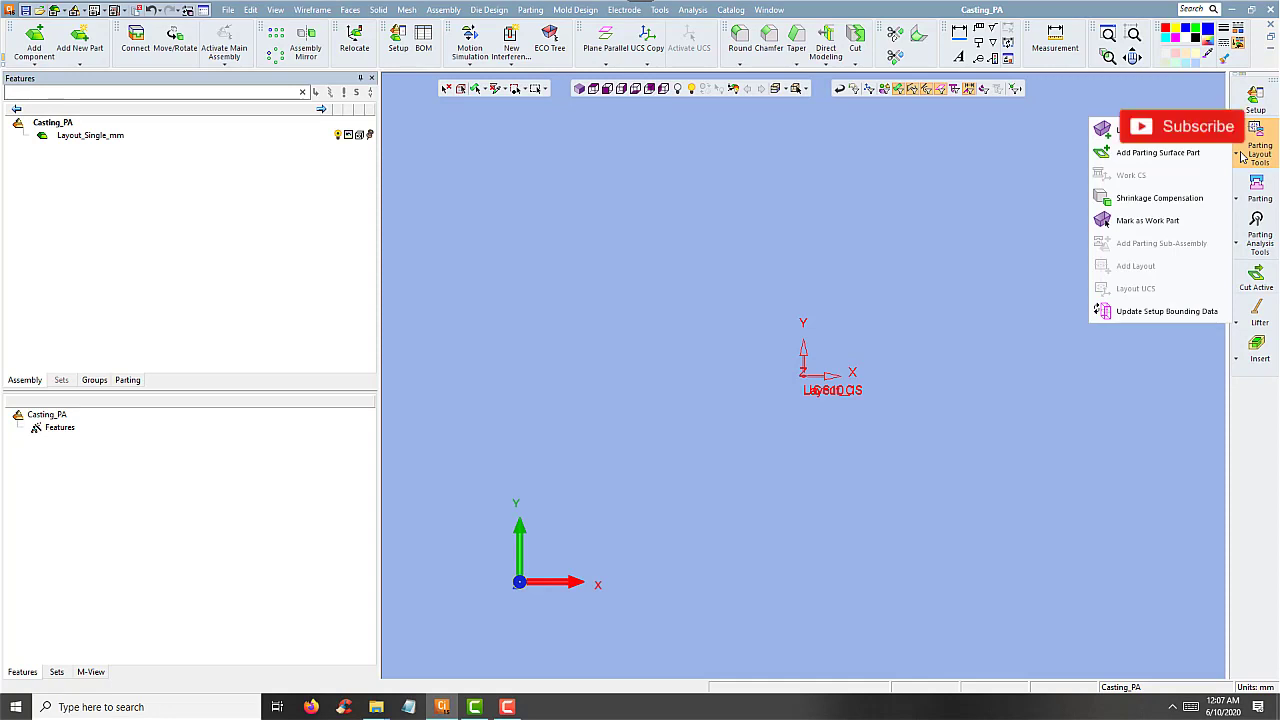
pyautogui.click(1237, 199)
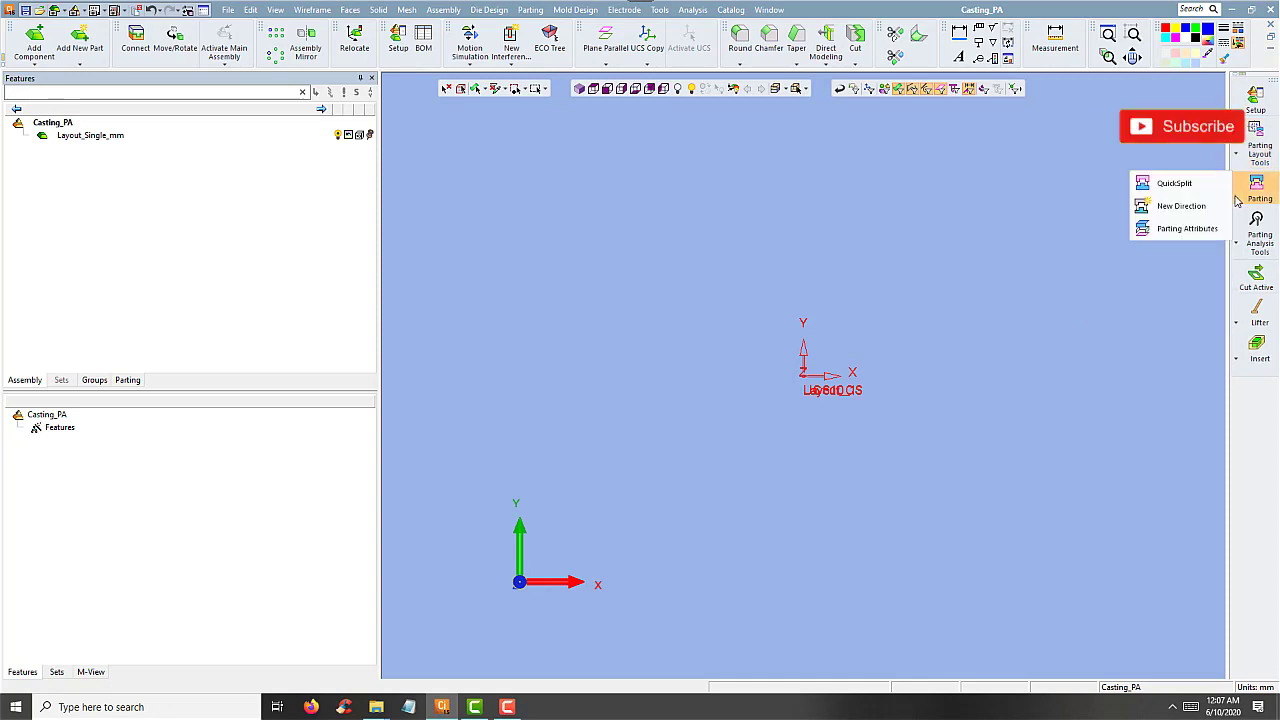
pyautogui.click(1237, 243)
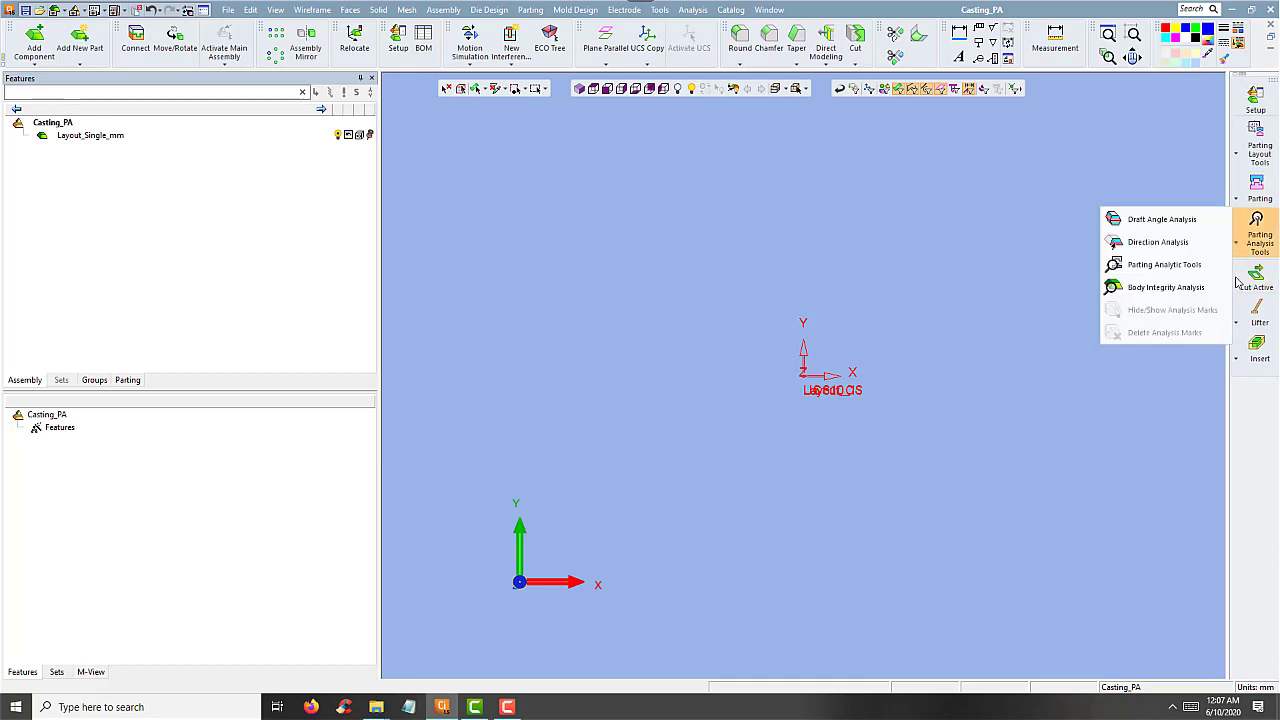
pyautogui.click(1240, 323)
pyautogui.click(1240, 357)
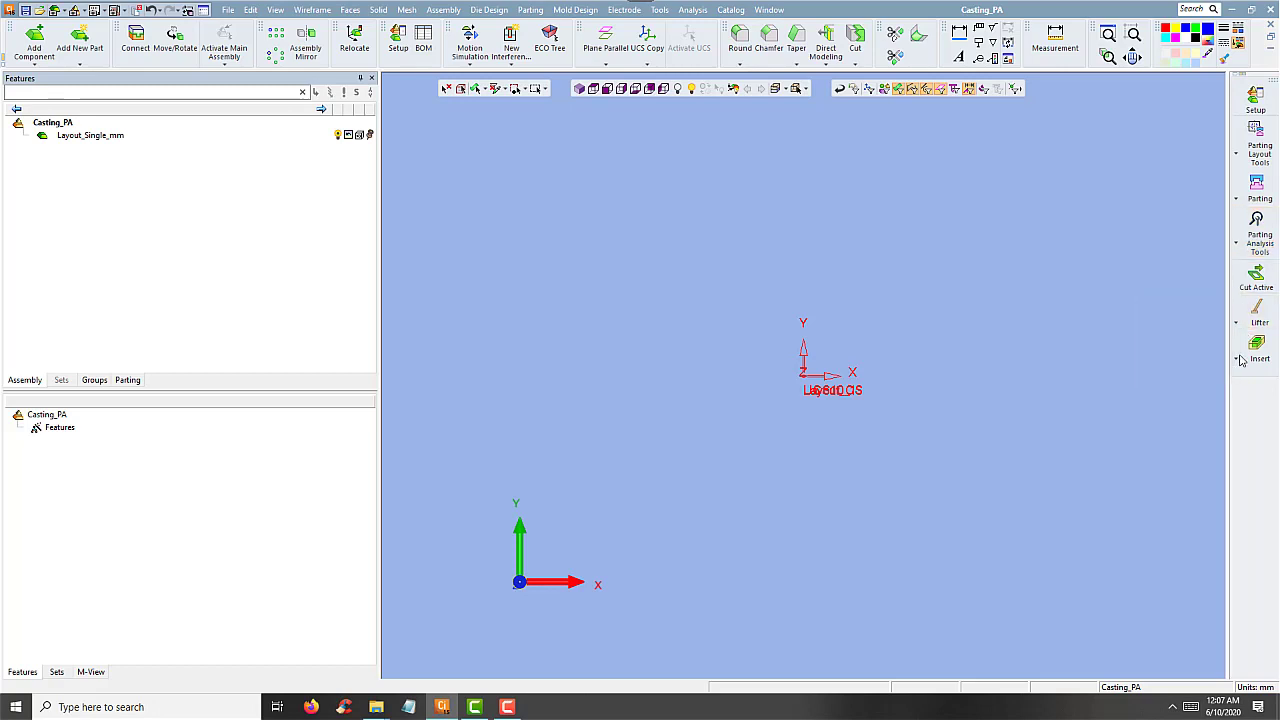
pyautogui.click(1240, 358)
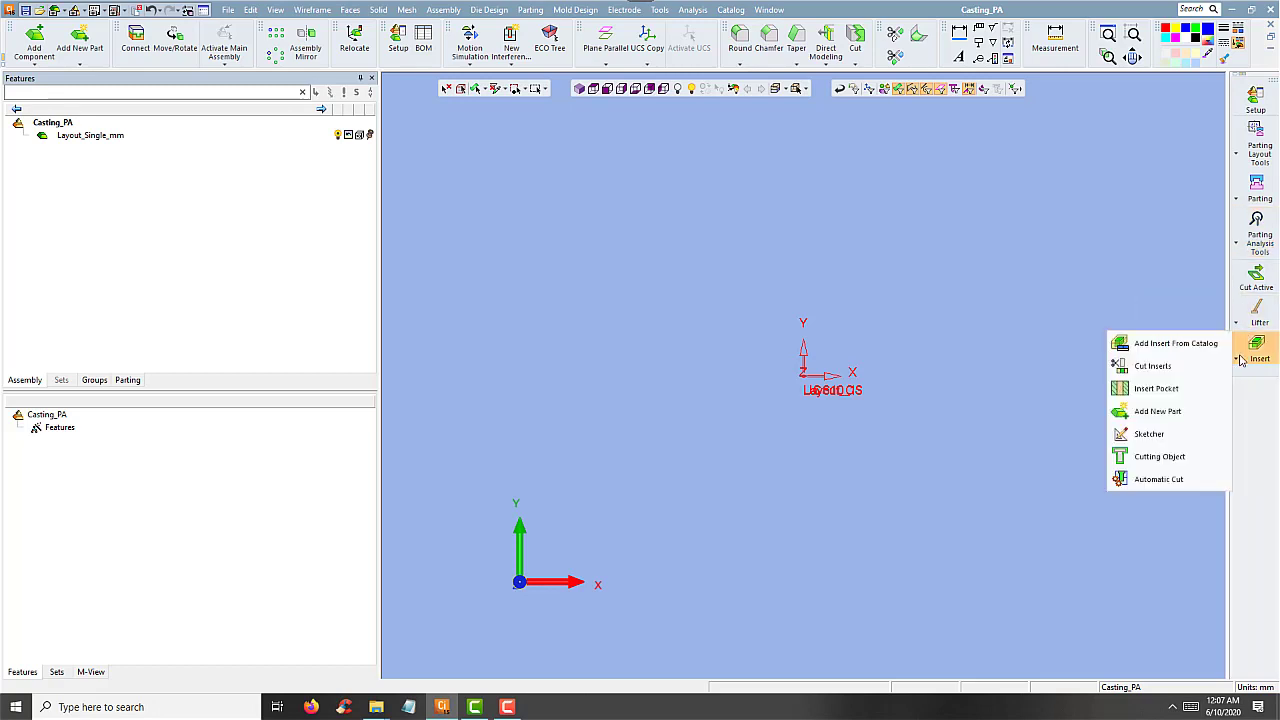
pyautogui.click(1178, 256)
# - Start loading work parts and import Body Kran.STEP as the master part with the default import settings
pyautogui.click(1238, 157)
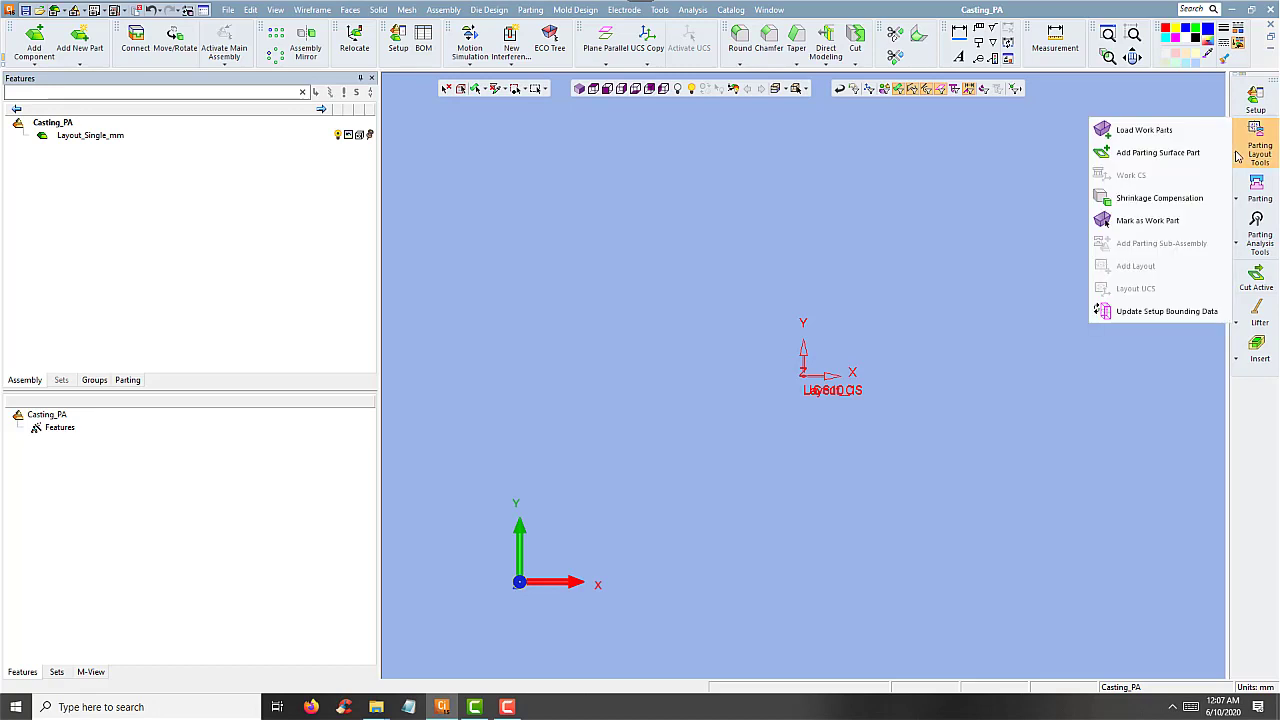
pyautogui.click(1145, 130)
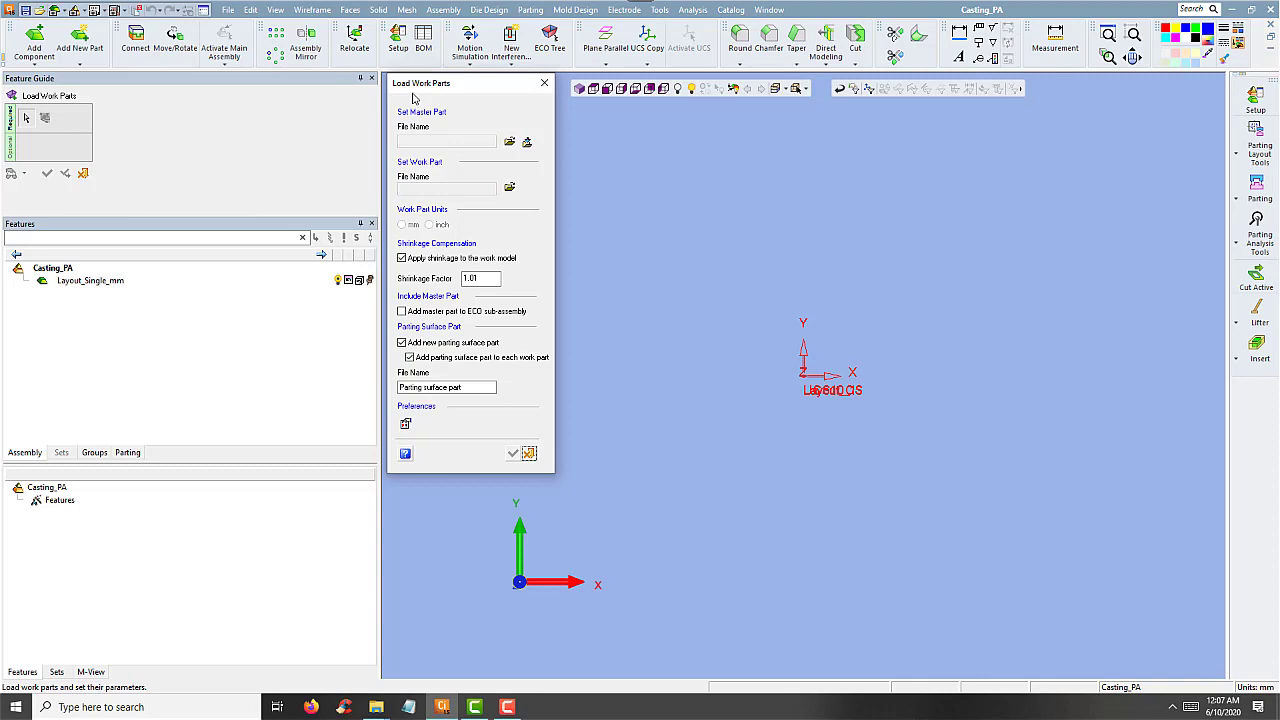
pyautogui.click(527, 143)
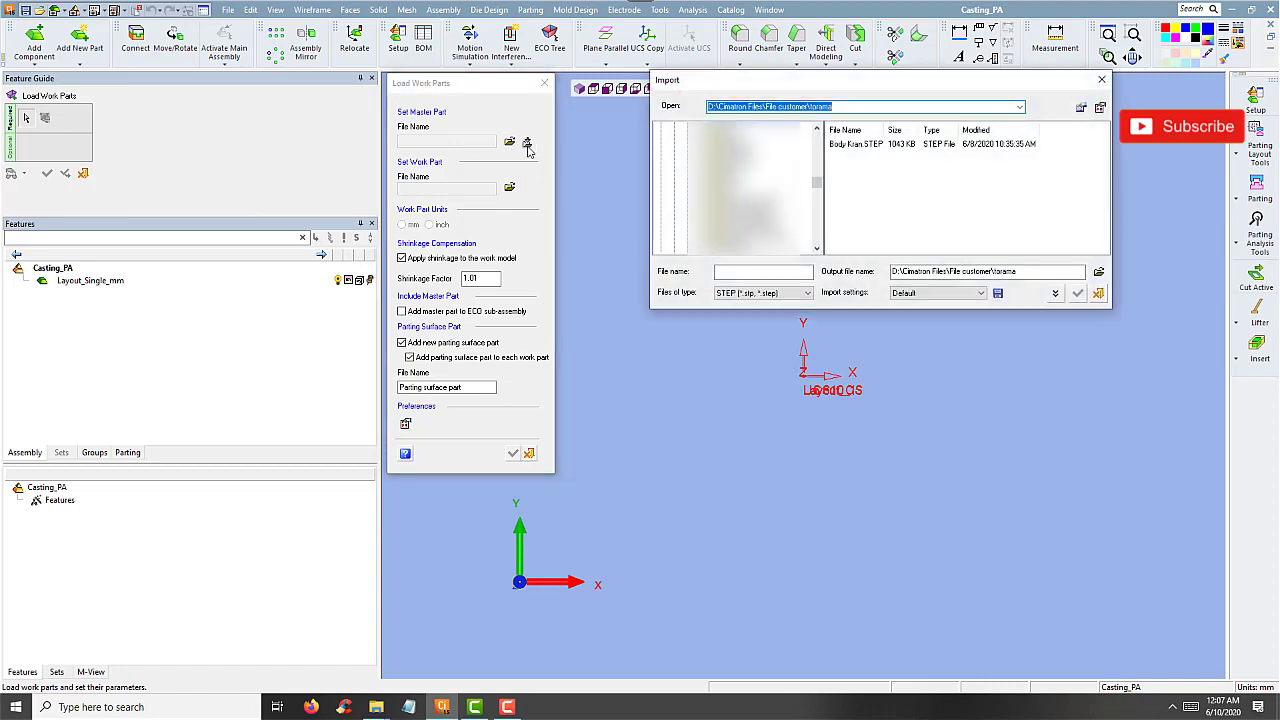
pyautogui.click(854, 145)
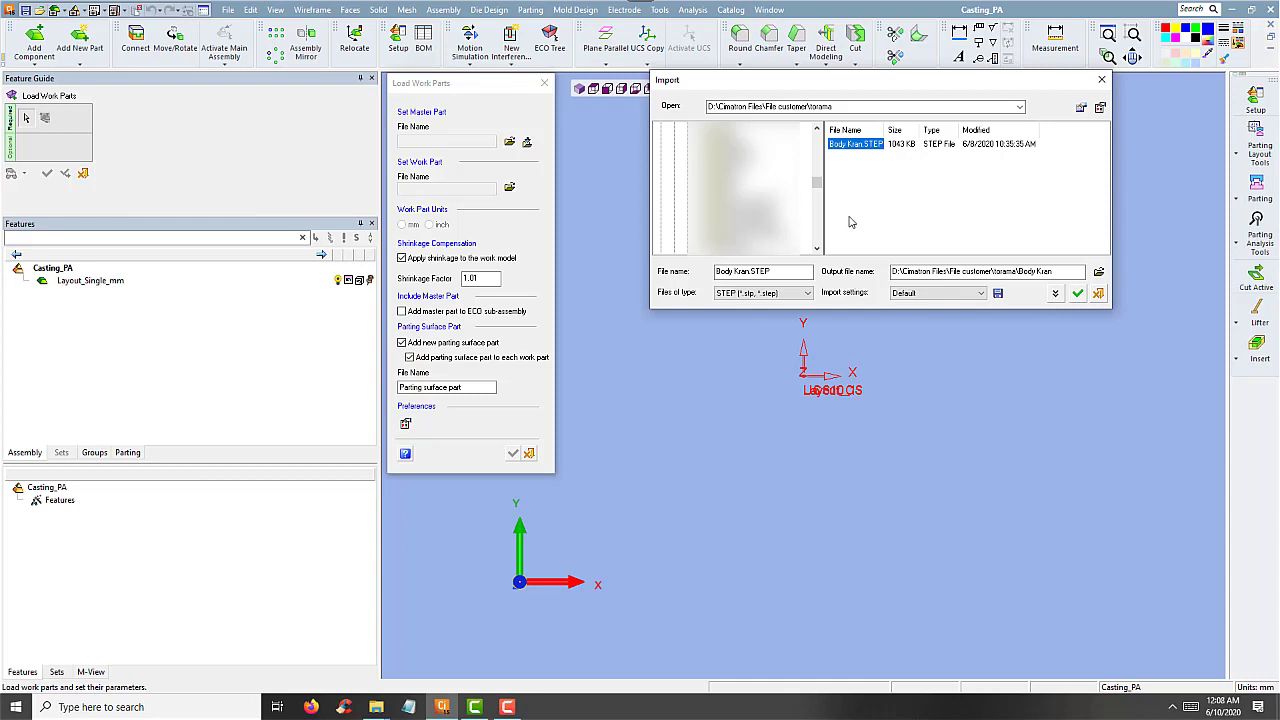
pyautogui.moveTo(815, 183); pyautogui.dragTo(817, 195)
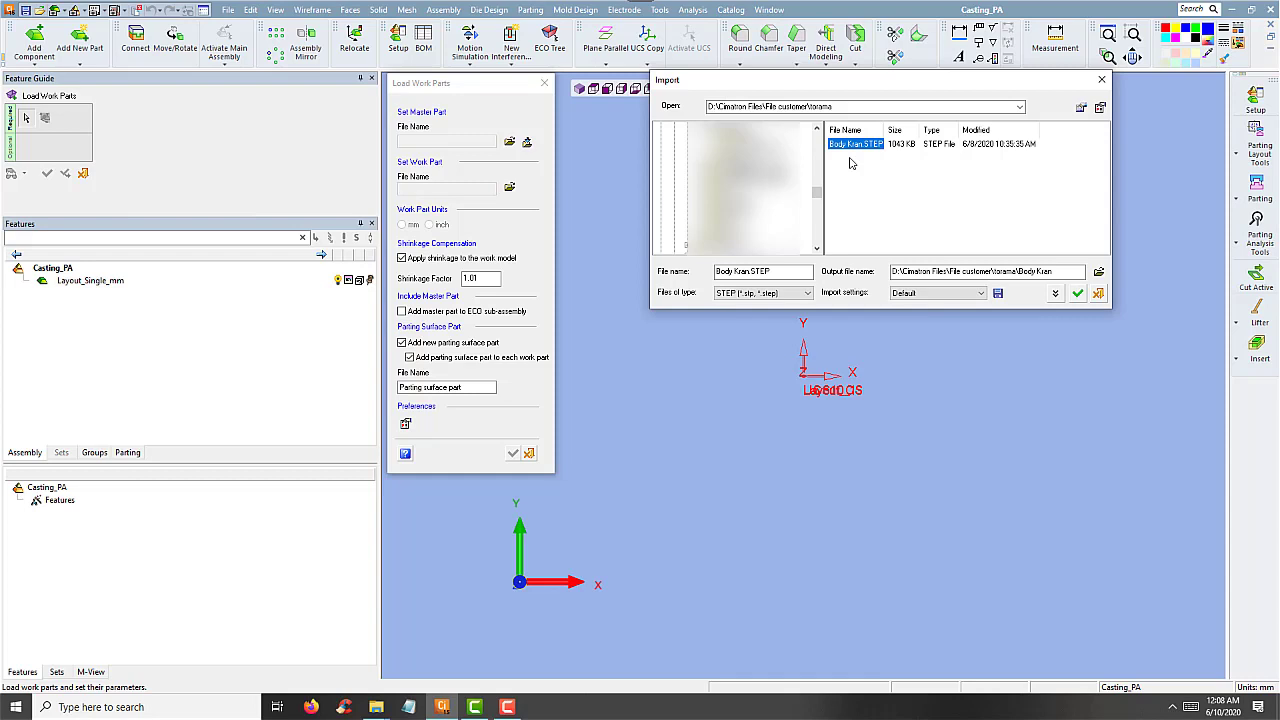
pyautogui.click(1077, 293)
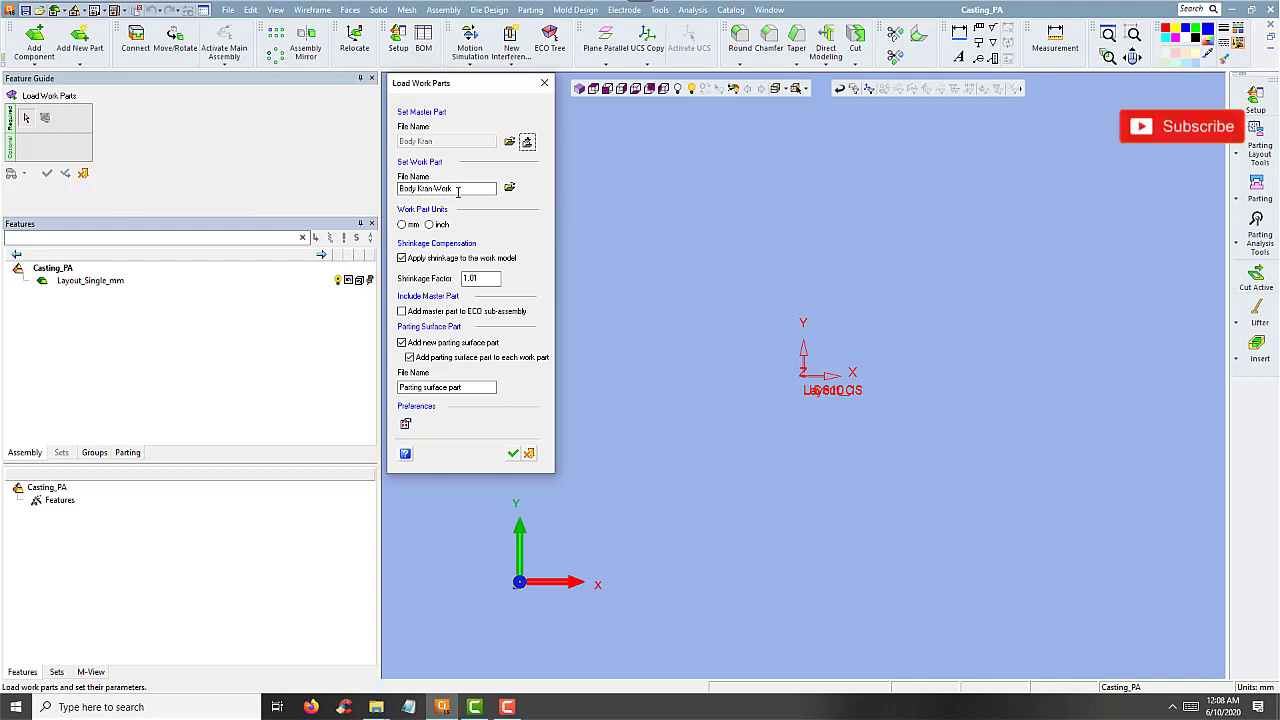
# - Load the work part in mm with a 1.01 shrinkage factor, place it on the layout UCS, and display it isometrically
pyautogui.click(402, 224)
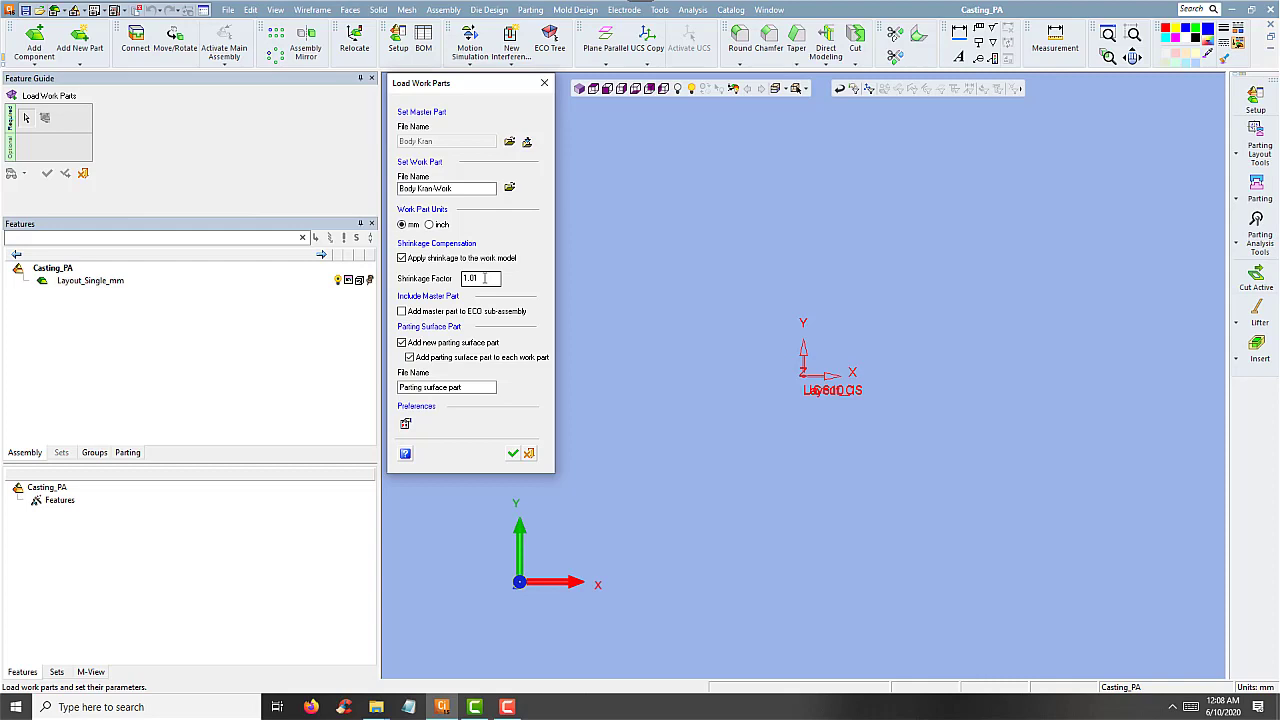
pyautogui.moveTo(485, 278); pyautogui.dragTo(452, 274)
pyautogui.click(487, 278)
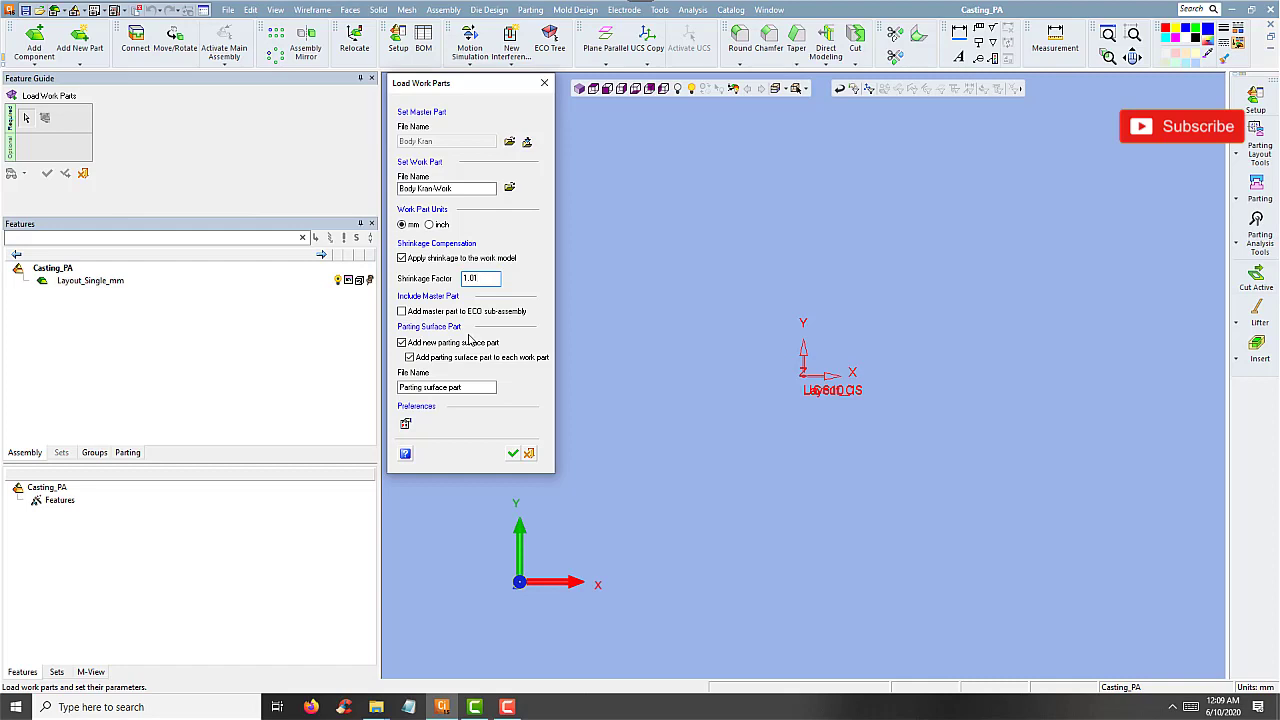
pyautogui.click(512, 453)
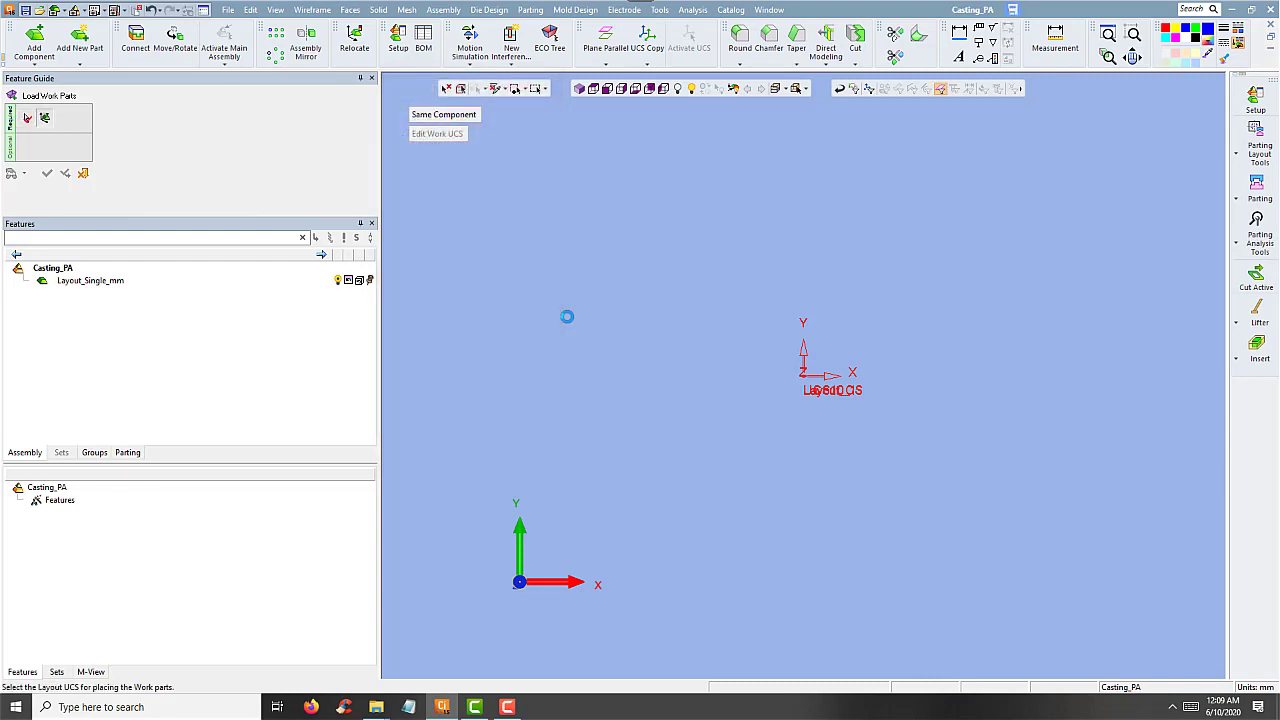
pyautogui.click(807, 376)
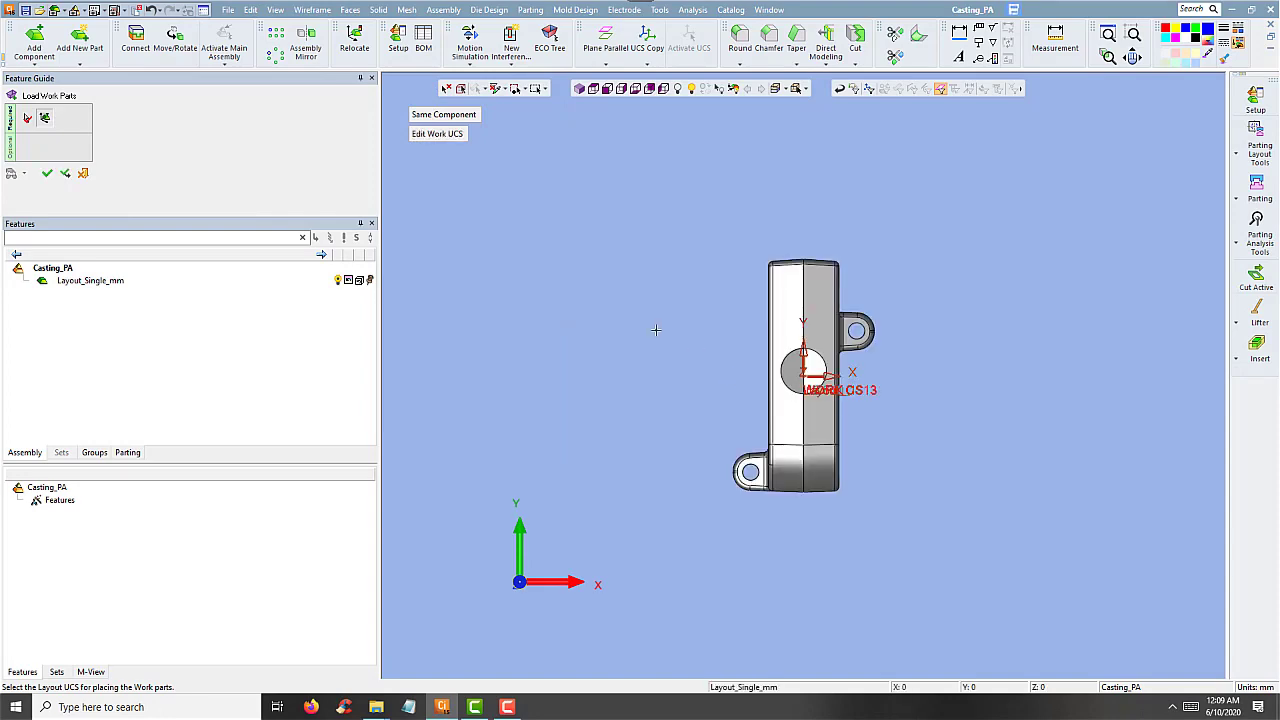
pyautogui.click(579, 88)
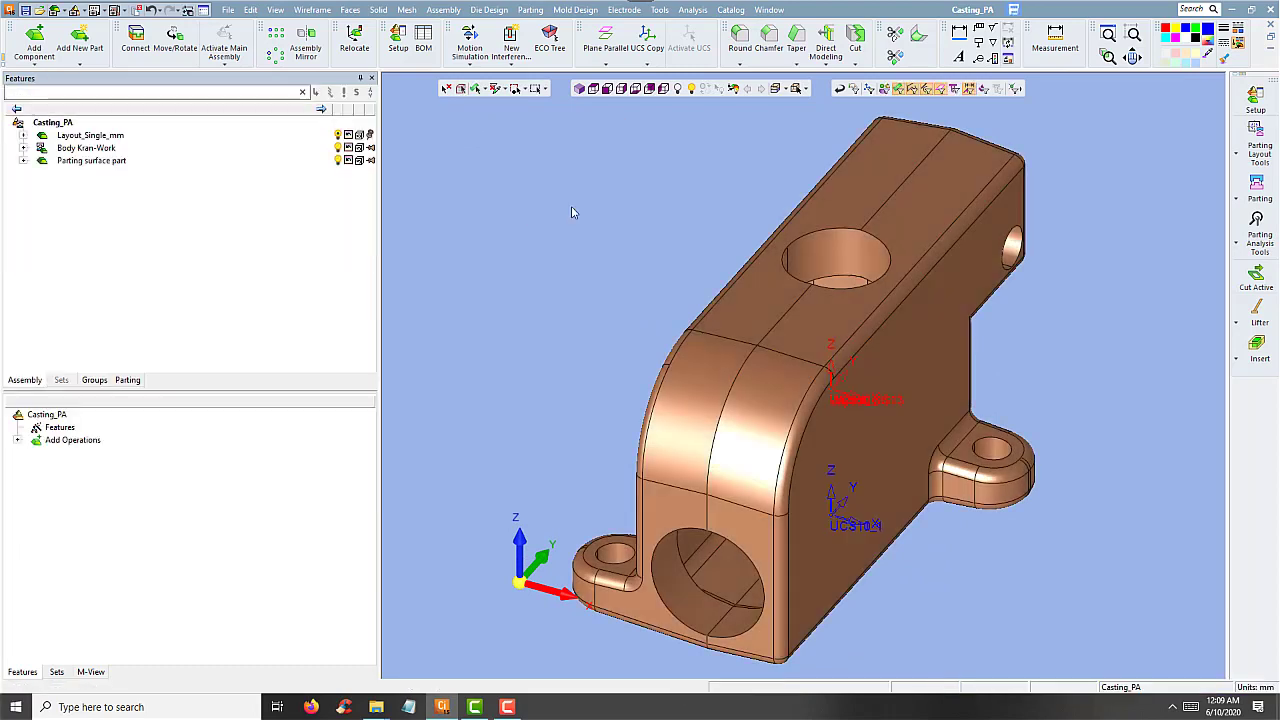
# - Examine the layout, work and parting surface components, briefly activating Body Kran-Work before returning to the main Casting_PA assembly
pyautogui.click(93, 140)
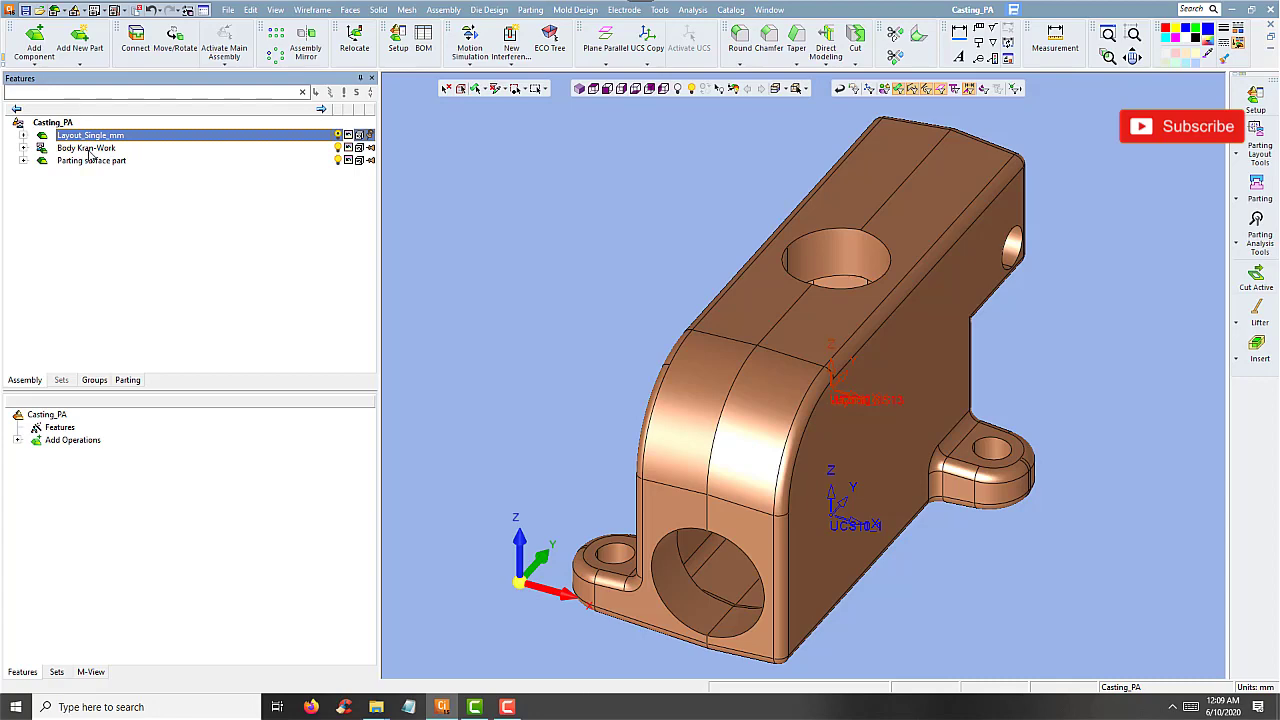
pyautogui.click(88, 150)
pyautogui.click(87, 162)
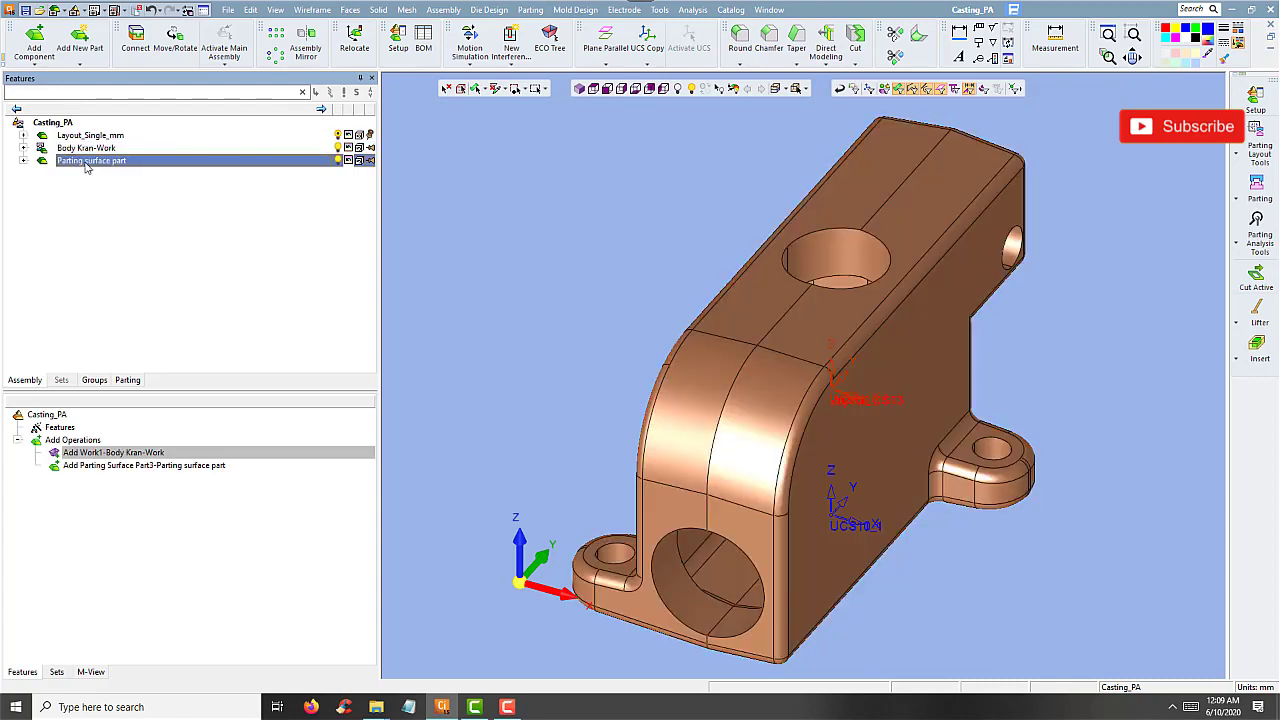
pyautogui.click(90, 150)
pyautogui.click(95, 163)
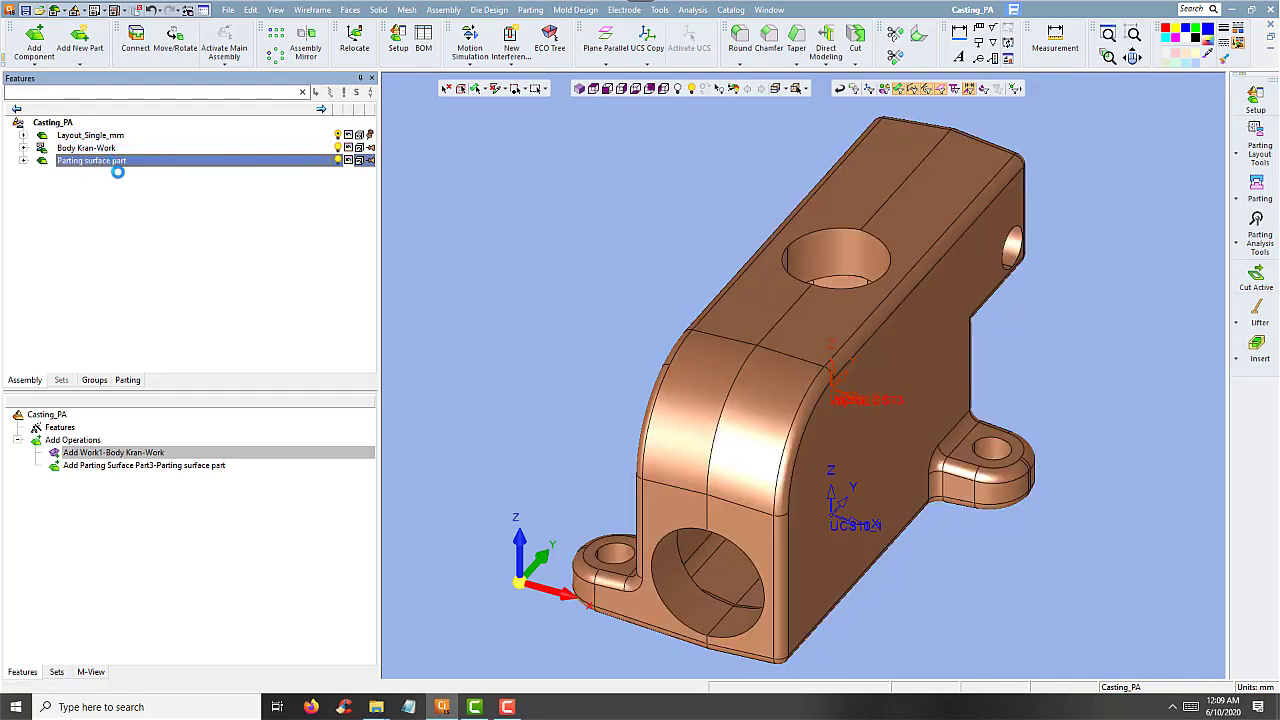
pyautogui.click(126, 150)
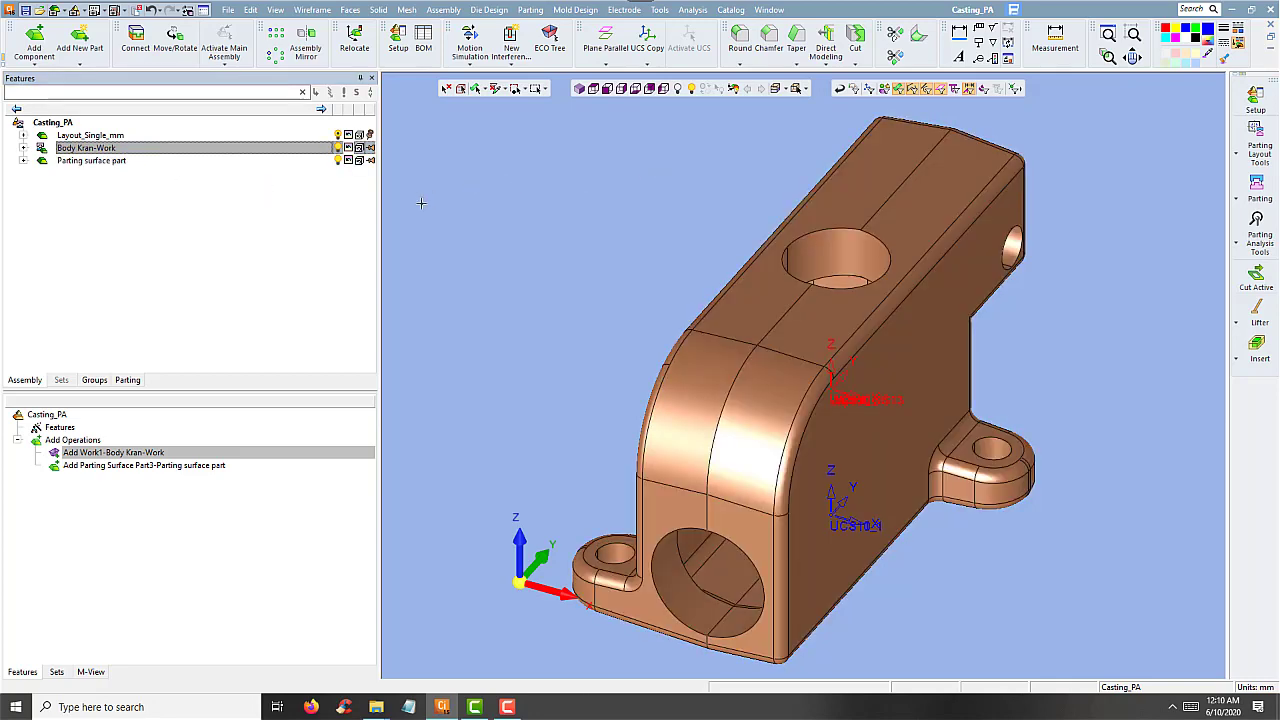
pyautogui.click(111, 151)
pyautogui.doubleClick(111, 151)
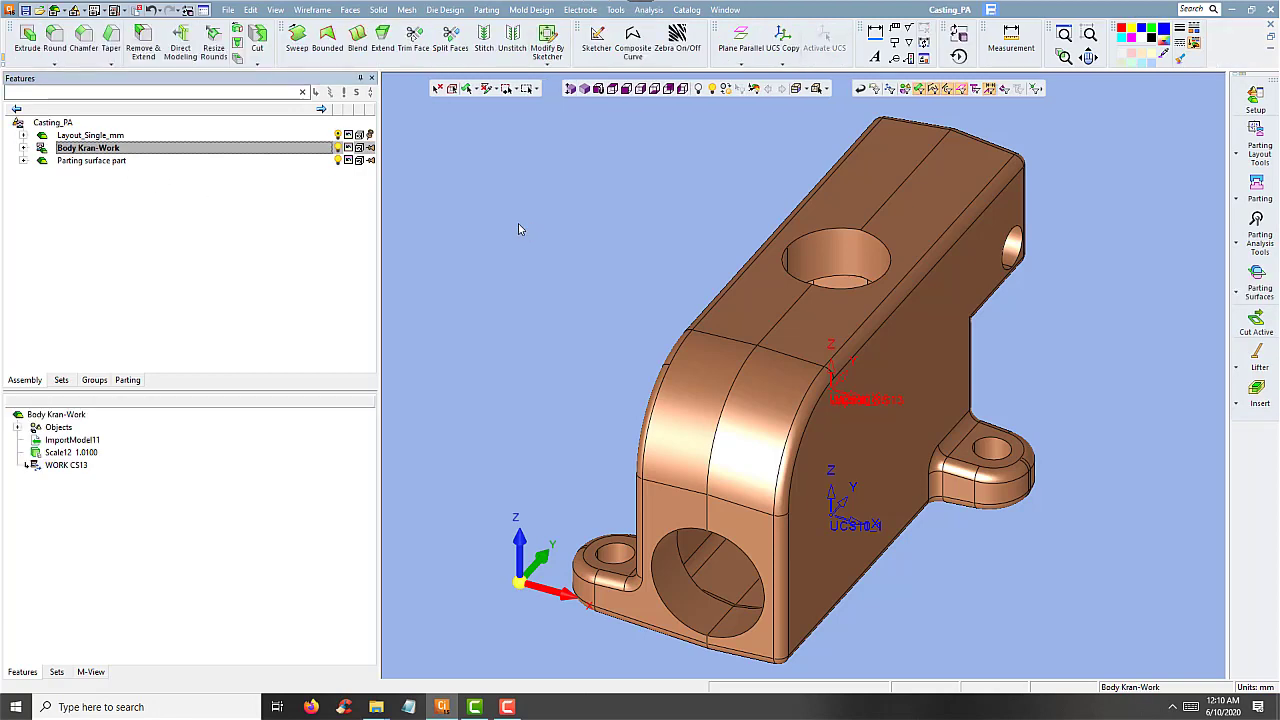
pyautogui.doubleClick(52, 122)
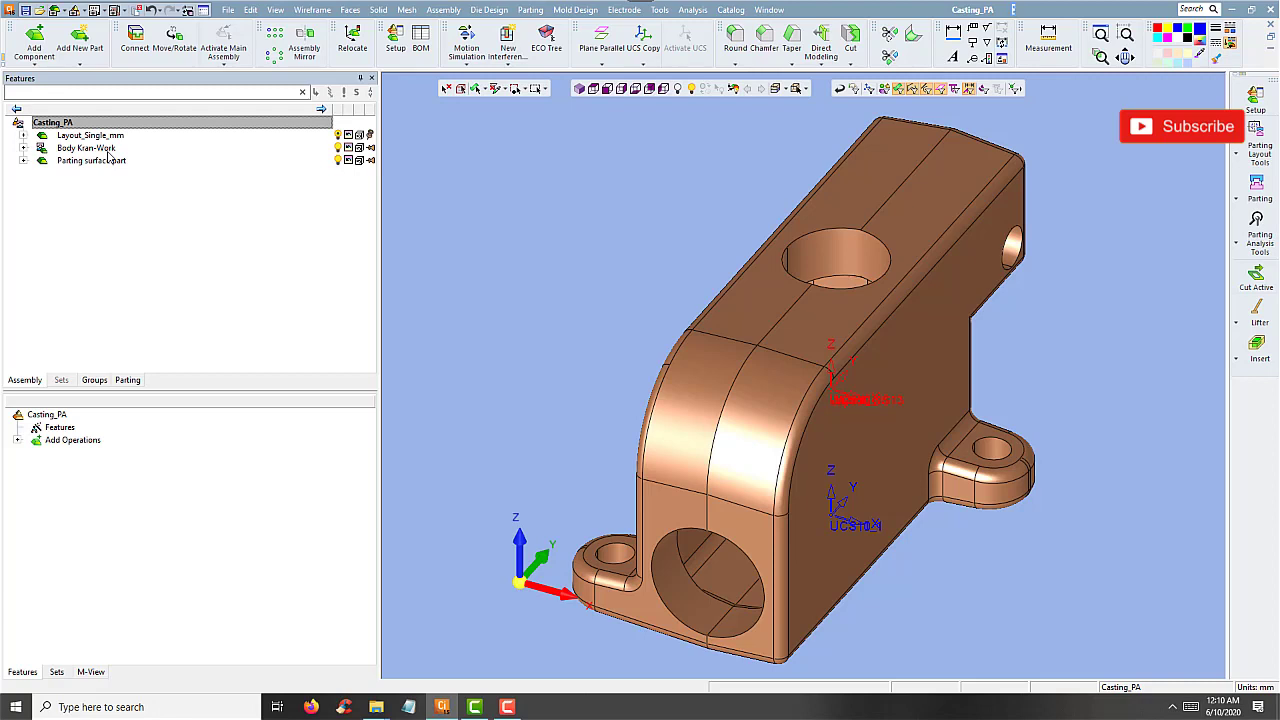
# - Remove the through holes in both mounting lugs and the small side hole near the body's end with Remove & Extend
pyautogui.click(379, 12)
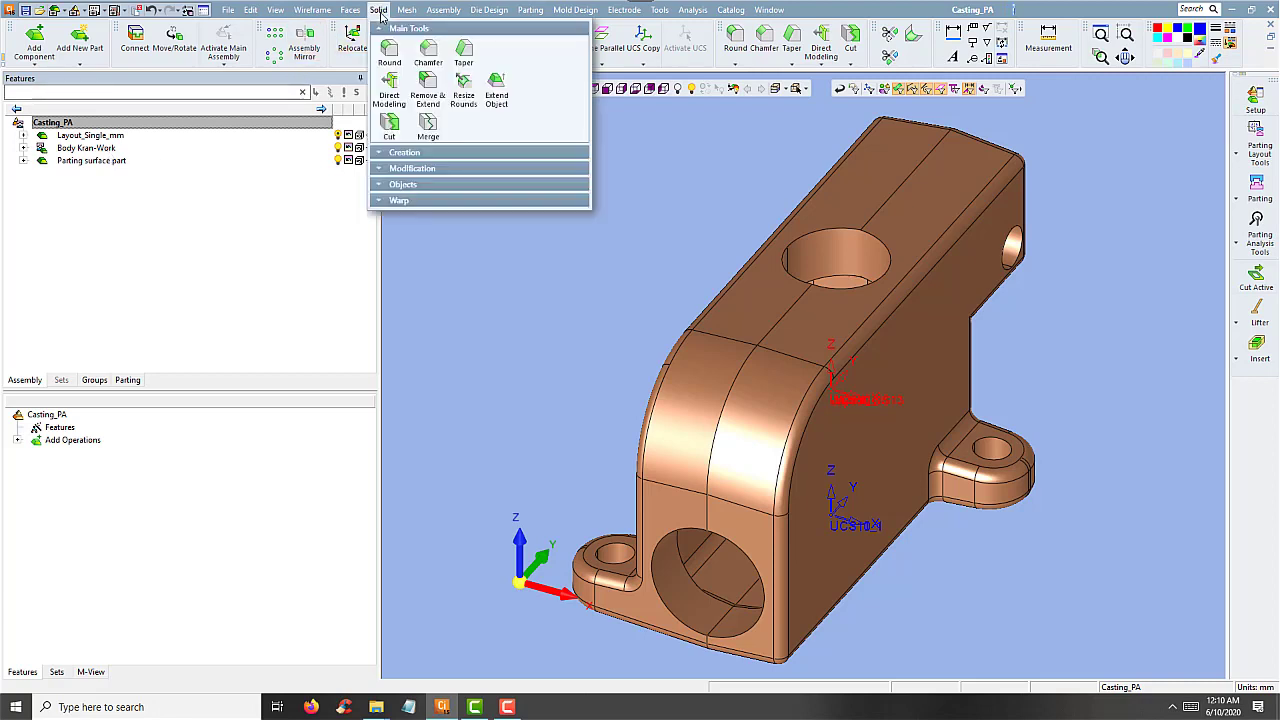
pyautogui.click(435, 90)
pyautogui.click(989, 452)
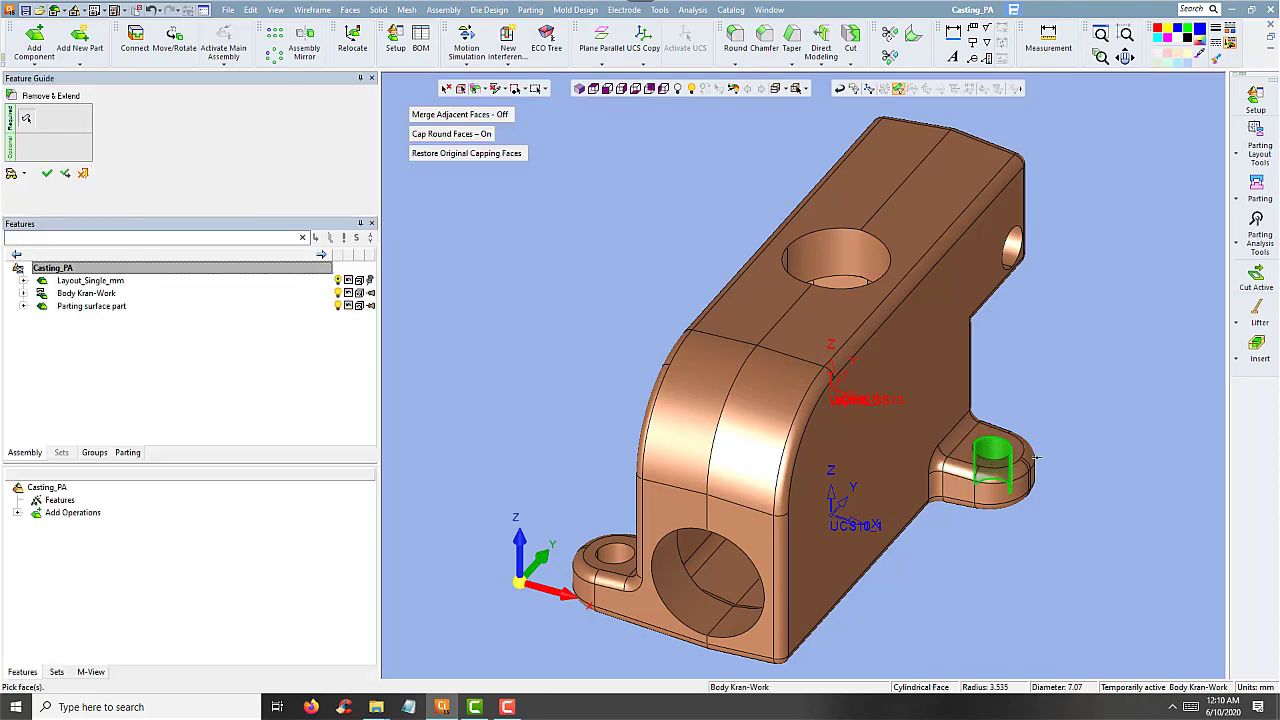
pyautogui.moveTo(1036, 505); pyautogui.dragTo(1051, 443, button='middle')
pyautogui.click(1145, 338)
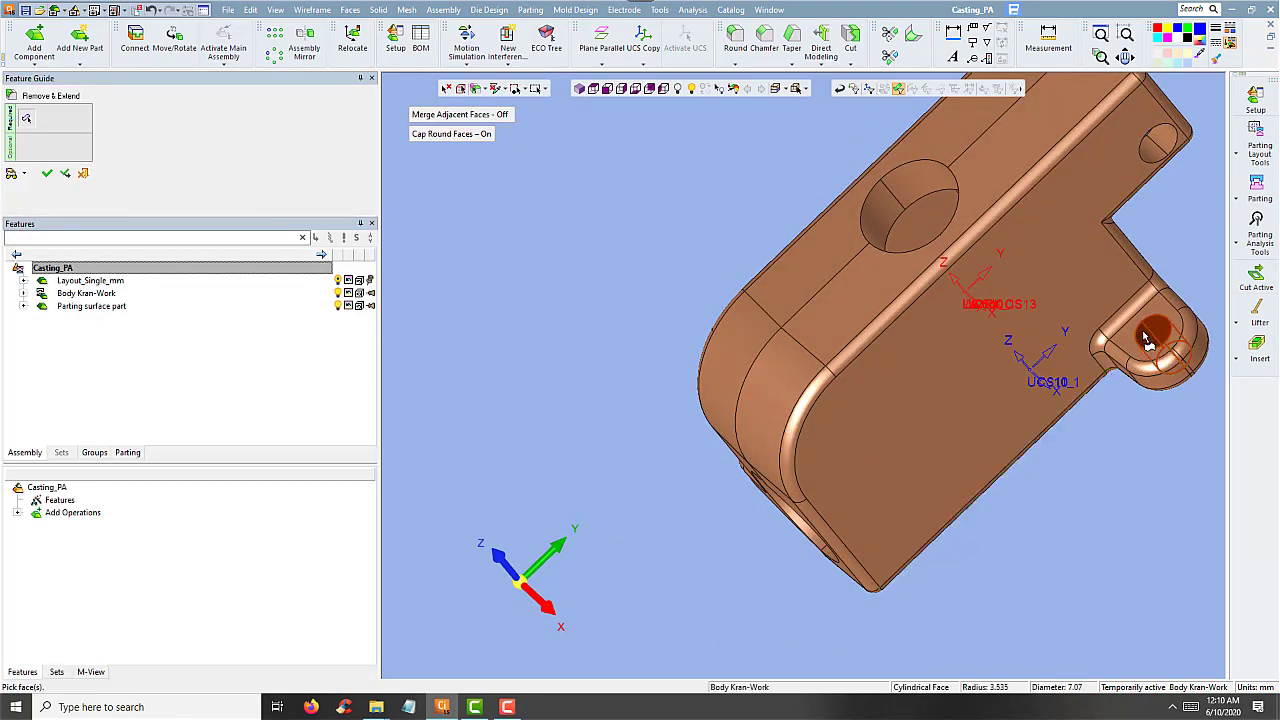
pyautogui.click(1155, 153)
pyautogui.click(1161, 138)
pyautogui.moveTo(1095, 243); pyautogui.dragTo(694, 457, button='middle')
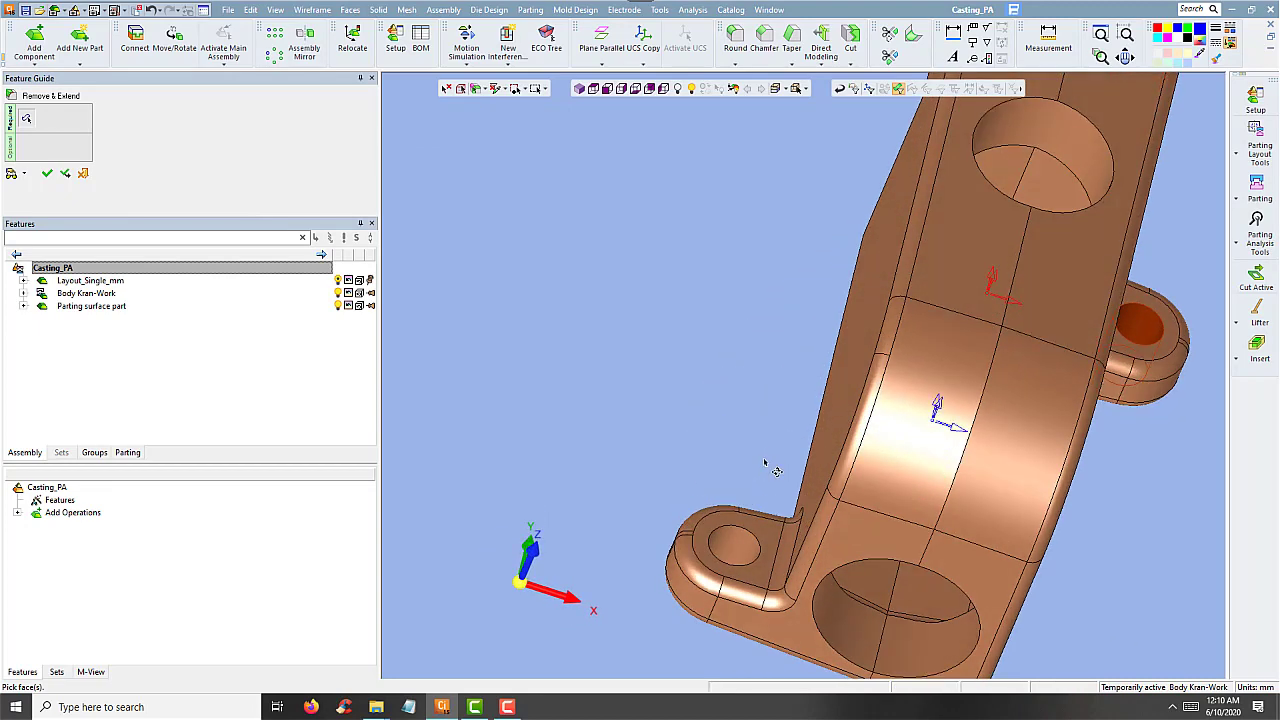
pyautogui.moveTo(702, 530)
pyautogui.mouseDown(button='middle')
pyautogui.moveTo(697, 583)
pyautogui.moveTo(690, 545)
pyautogui.mouseUp(button='middle')
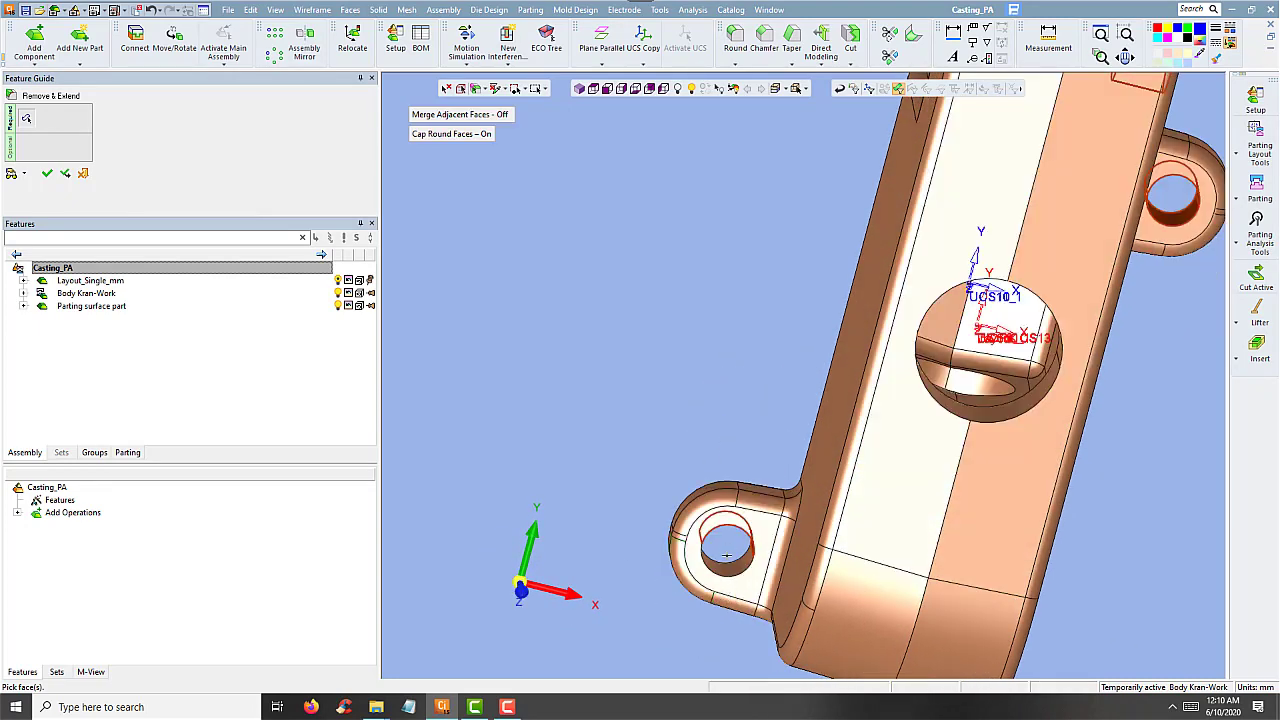
pyautogui.moveTo(723, 397); pyautogui.dragTo(723, 264, button='middle')
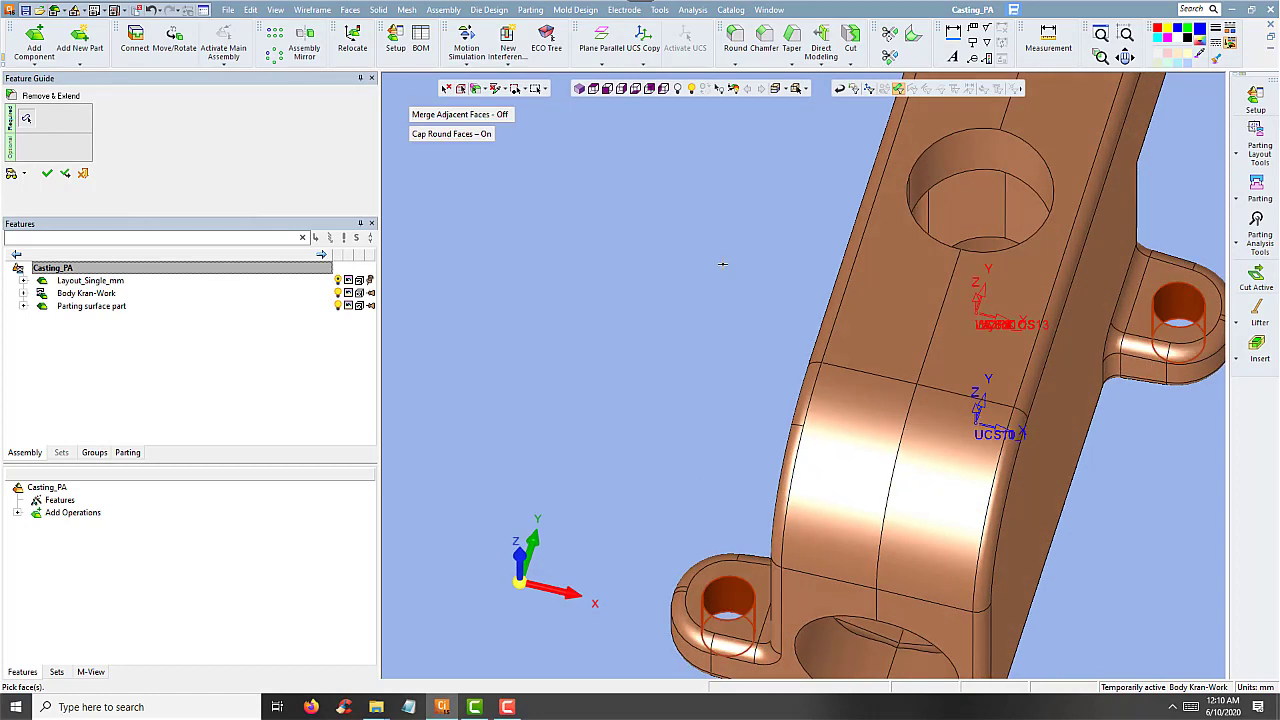
pyautogui.middleClick(723, 264)
pyautogui.click(723, 264)
pyautogui.scroll(-3, 722, 286)
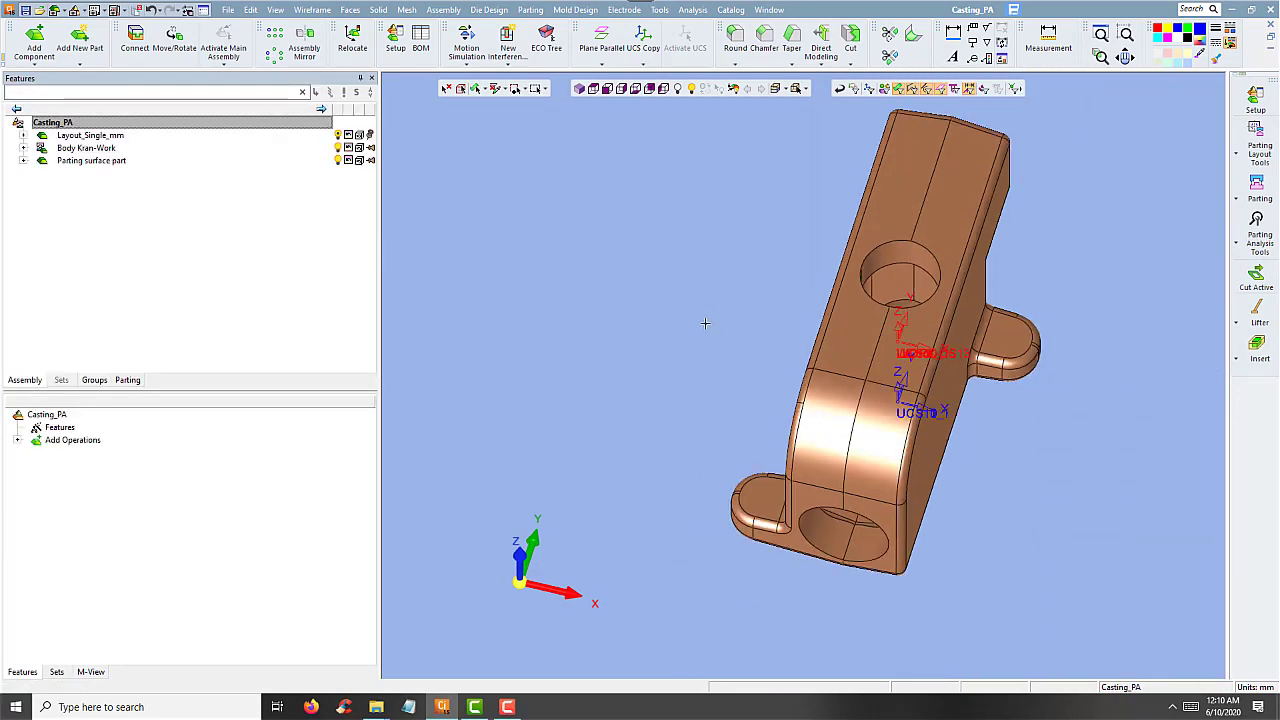
pyautogui.moveTo(706, 323); pyautogui.dragTo(672, 306, button='middle')
pyautogui.keyDown('ctrl'); pyautogui.moveTo(712, 351); pyautogui.dragTo(673, 310, button='middle'); pyautogui.keyUp('ctrl')
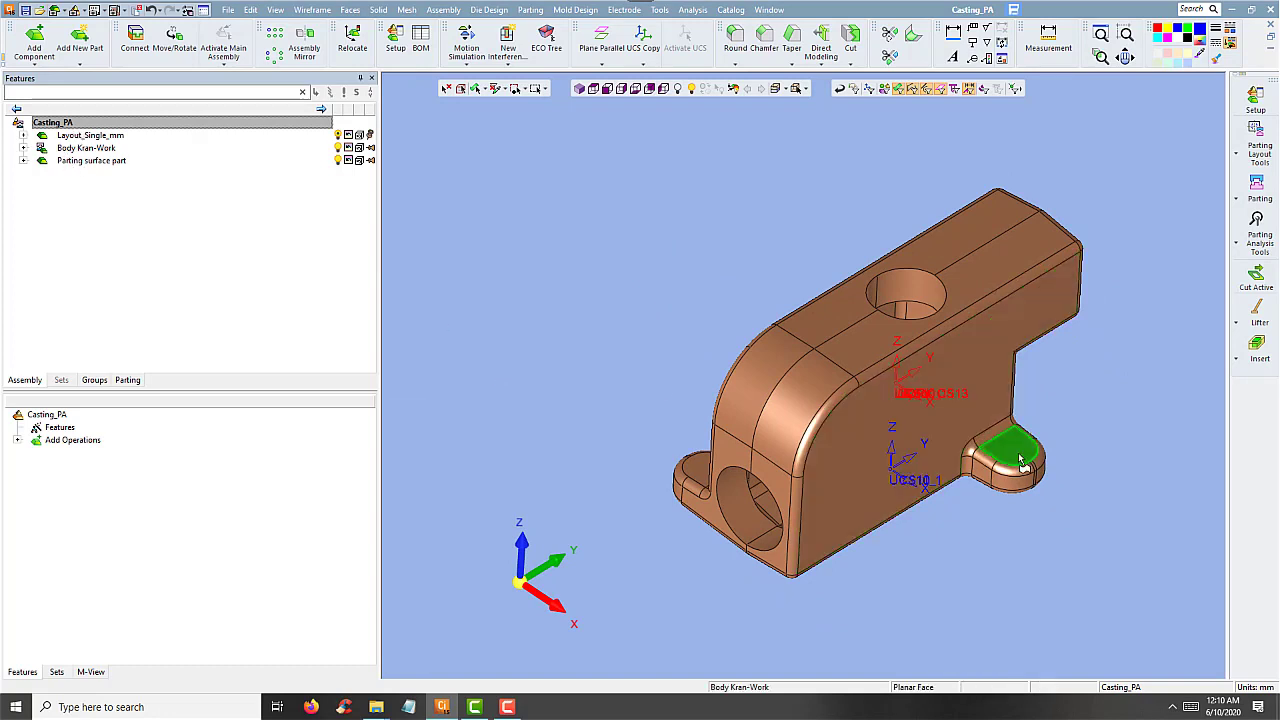
# - Examine the main assembly's add operations and the Body Kran-Work component's feature history, including its Remove & Extend feature
pyautogui.click(62, 124)
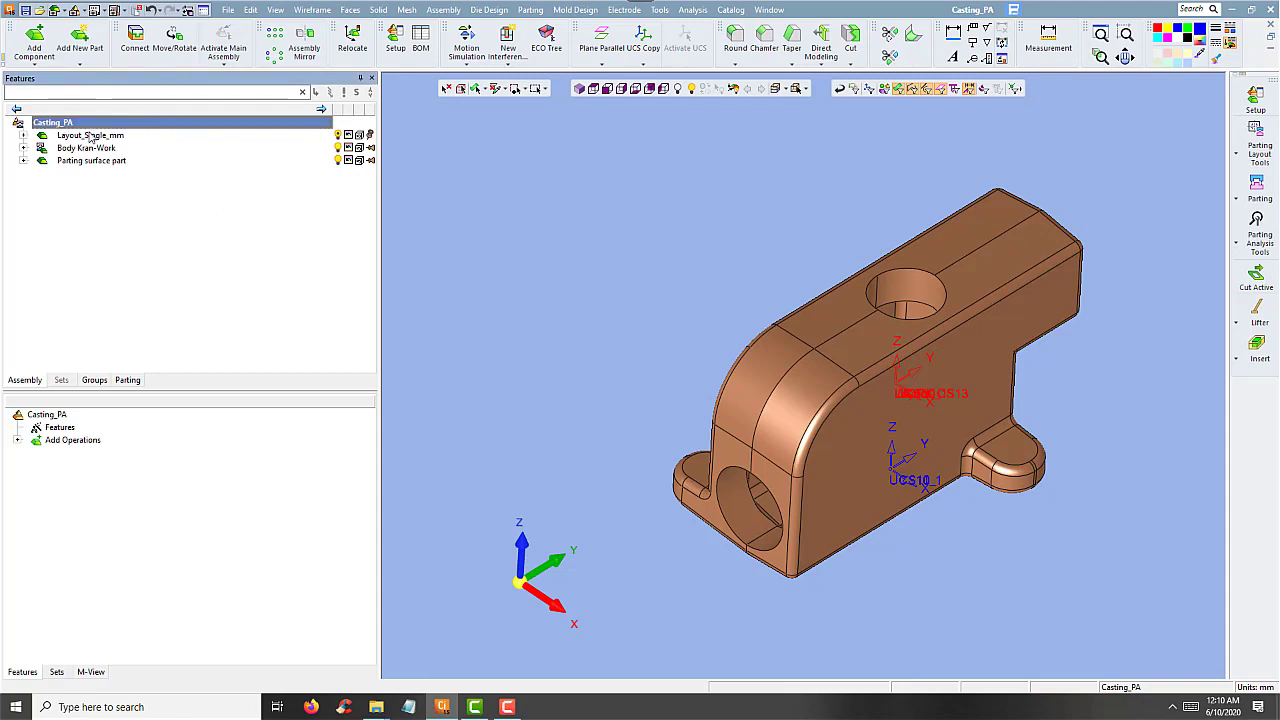
pyautogui.click(378, 9)
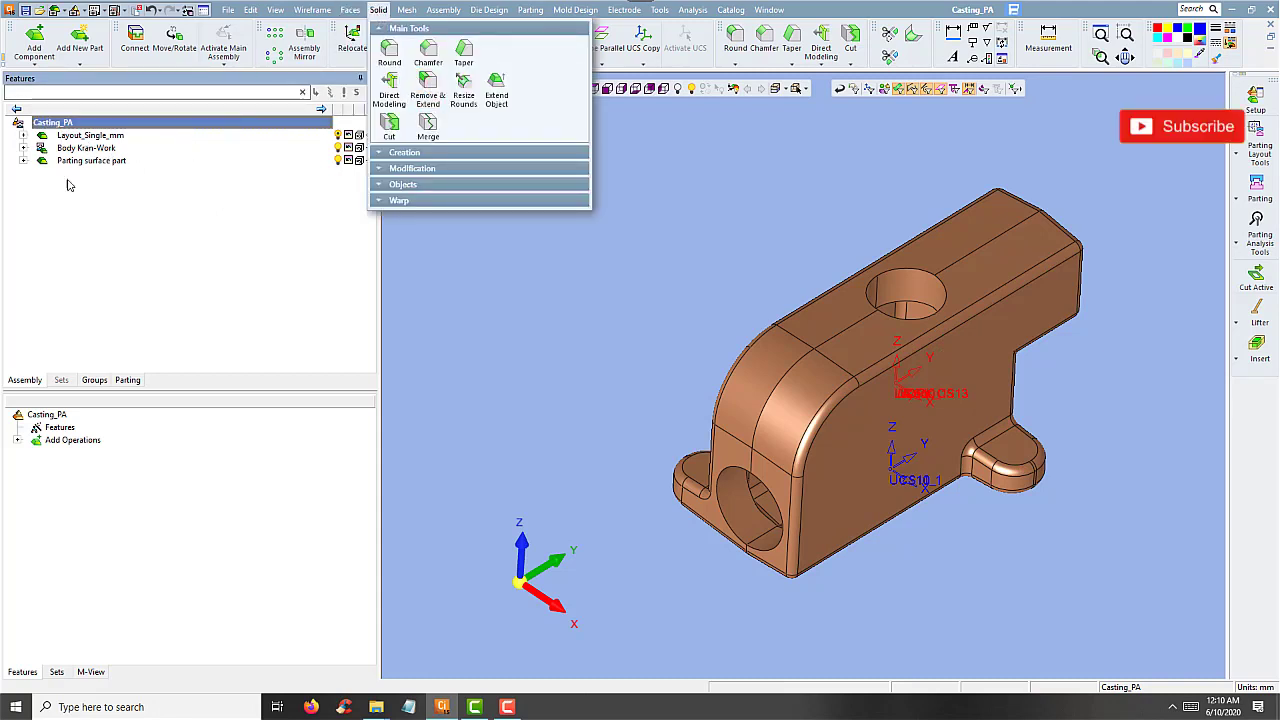
pyautogui.click(17, 440)
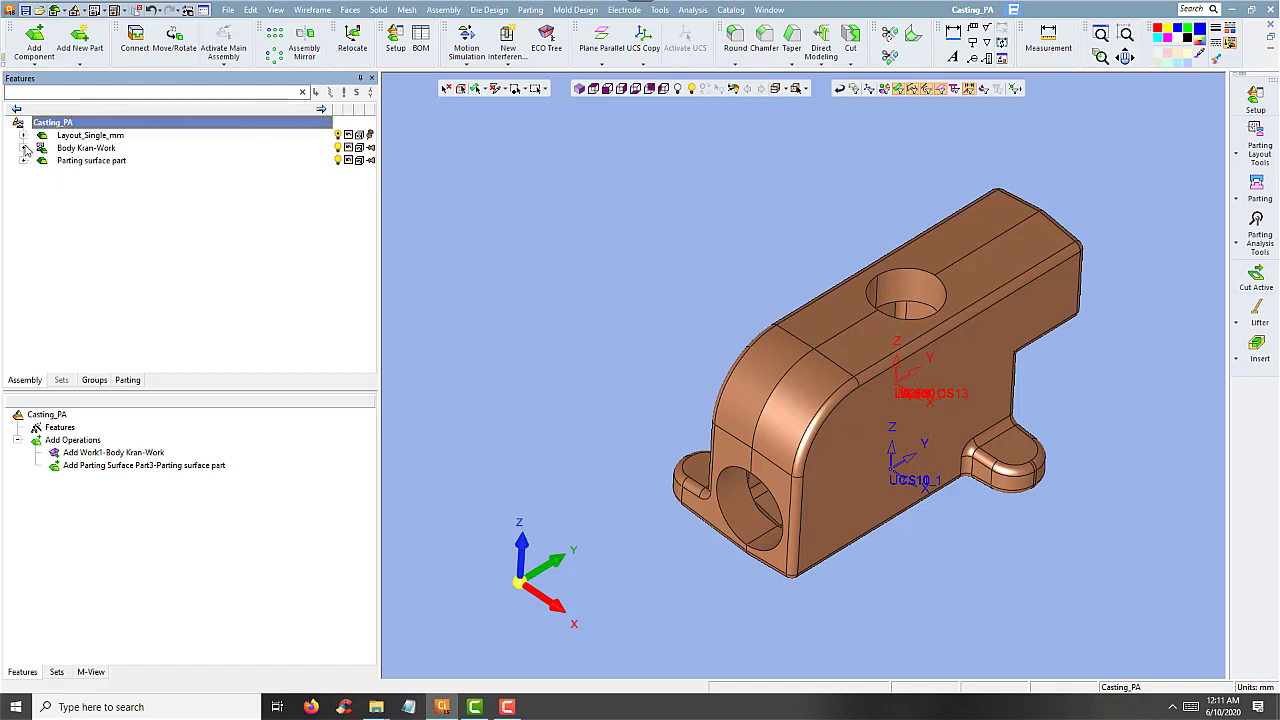
pyautogui.click(24, 148)
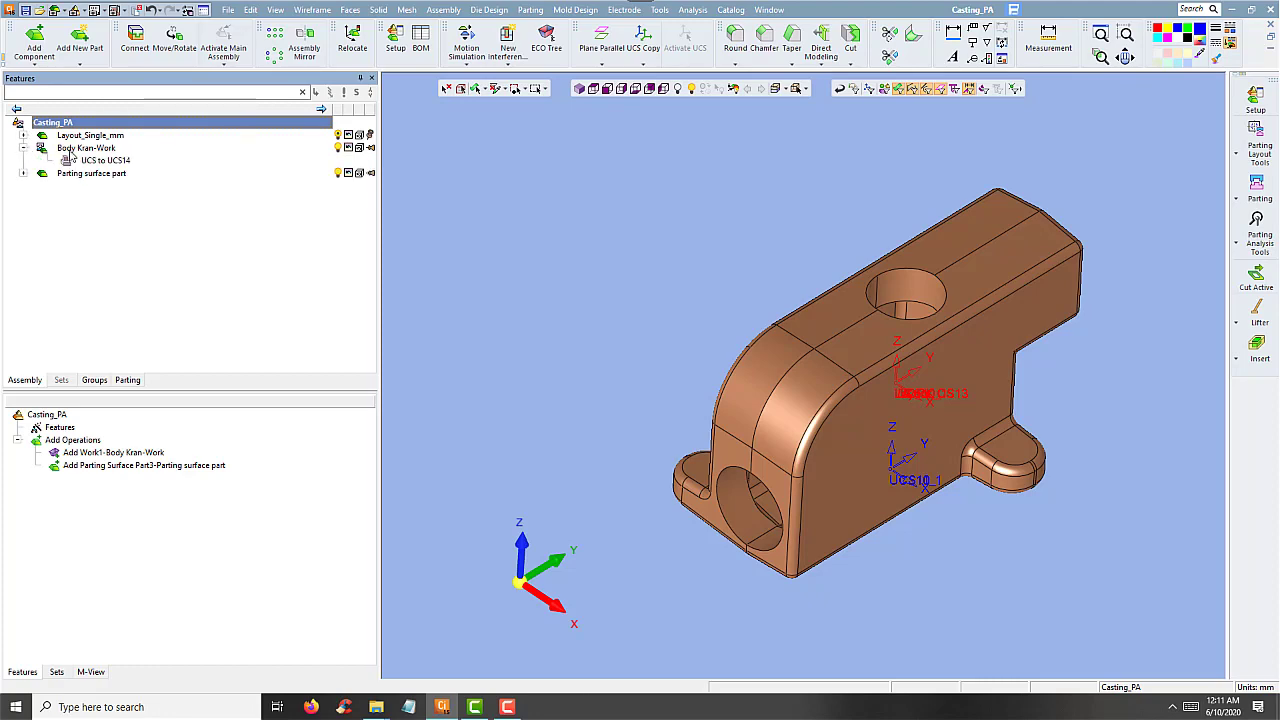
pyautogui.click(71, 150)
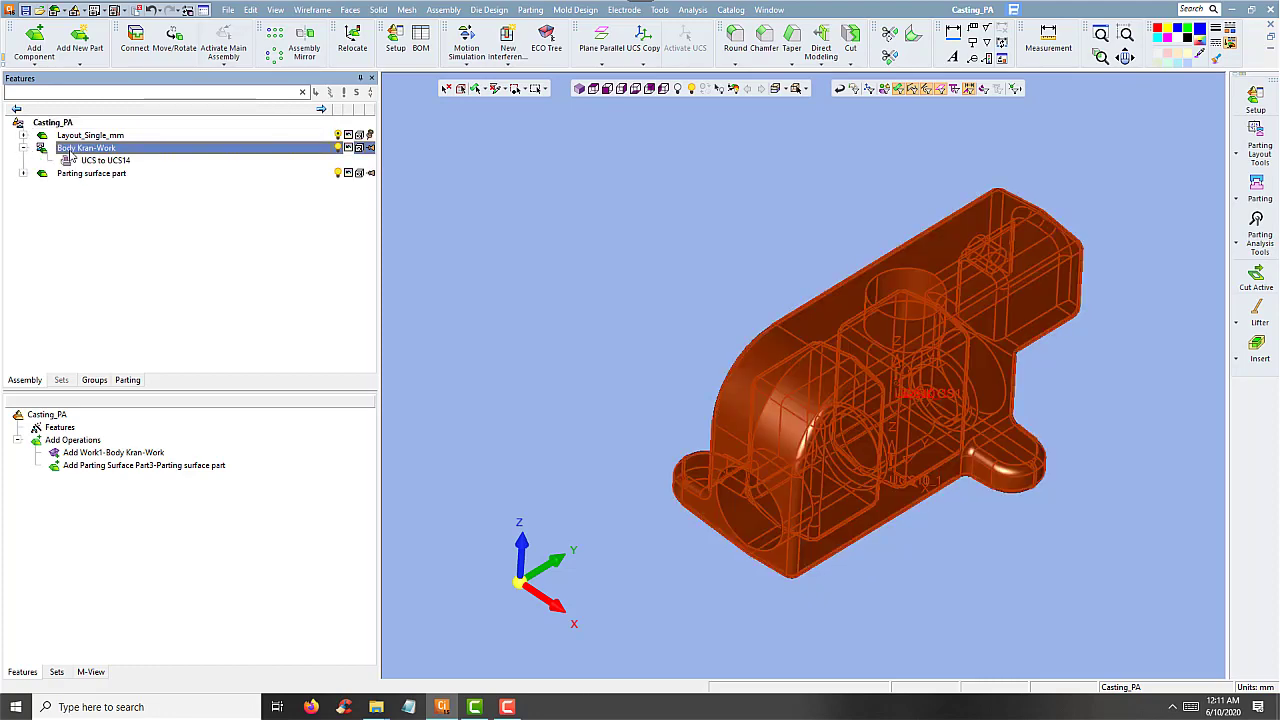
pyautogui.doubleClick(71, 150)
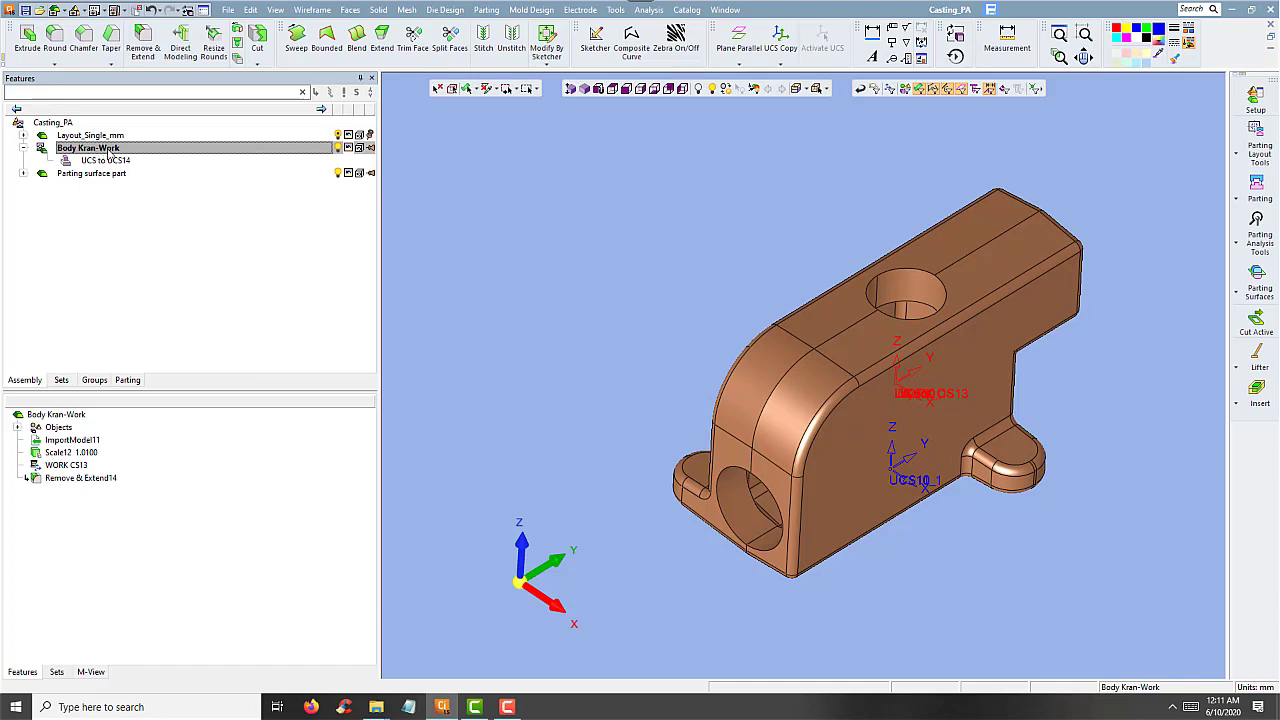
pyautogui.click(94, 483)
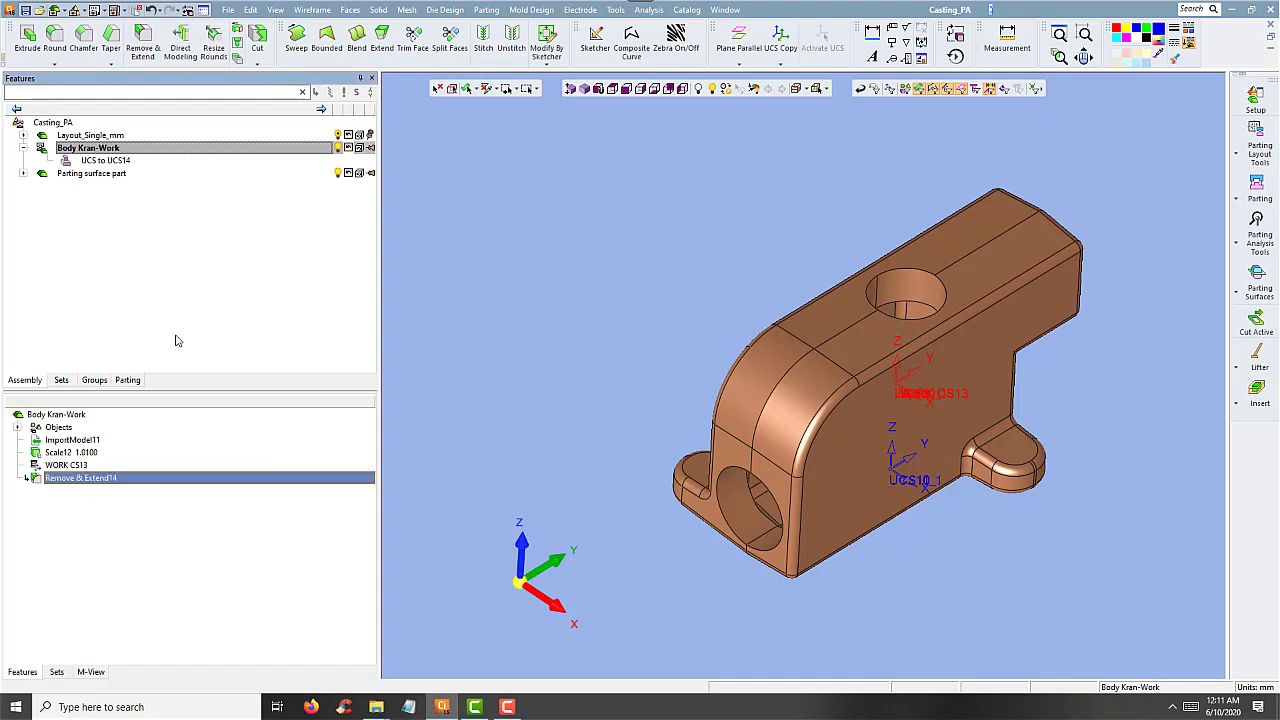
# - Switch the active component back and forth between the main Casting_PA assembly and Body Kran-Work
pyautogui.doubleClick(55, 123)
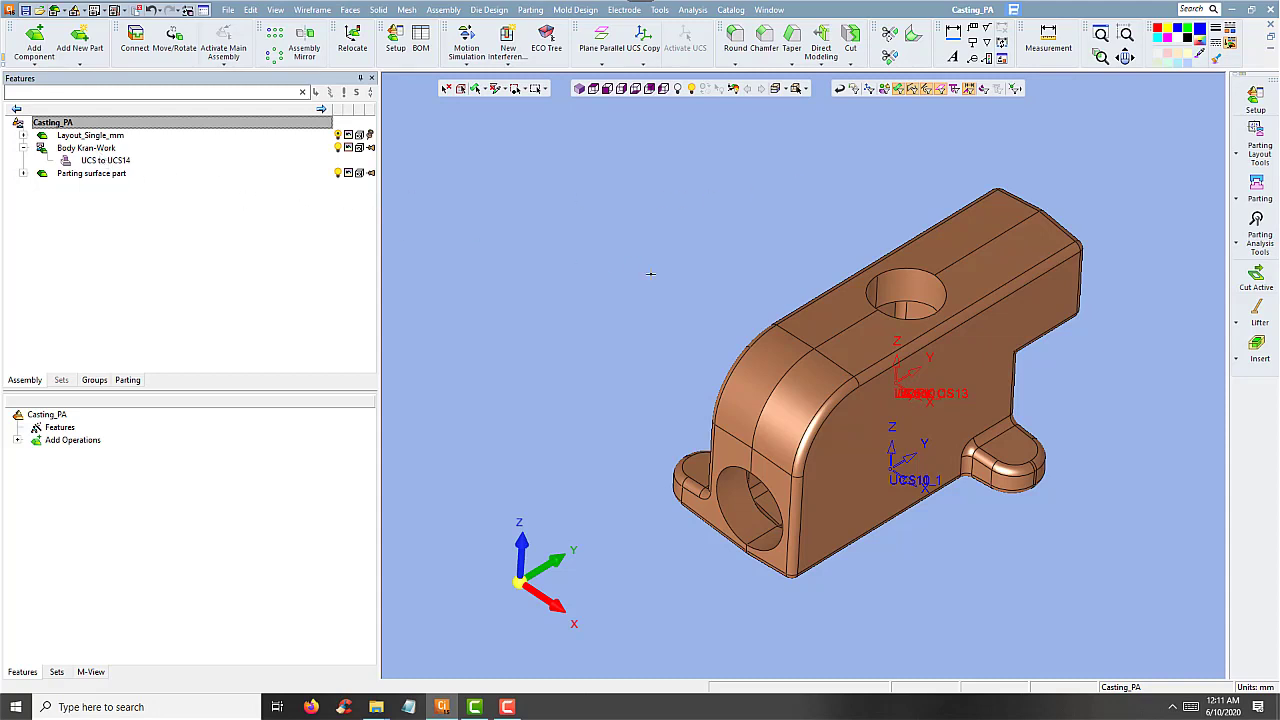
pyautogui.doubleClick(99, 149)
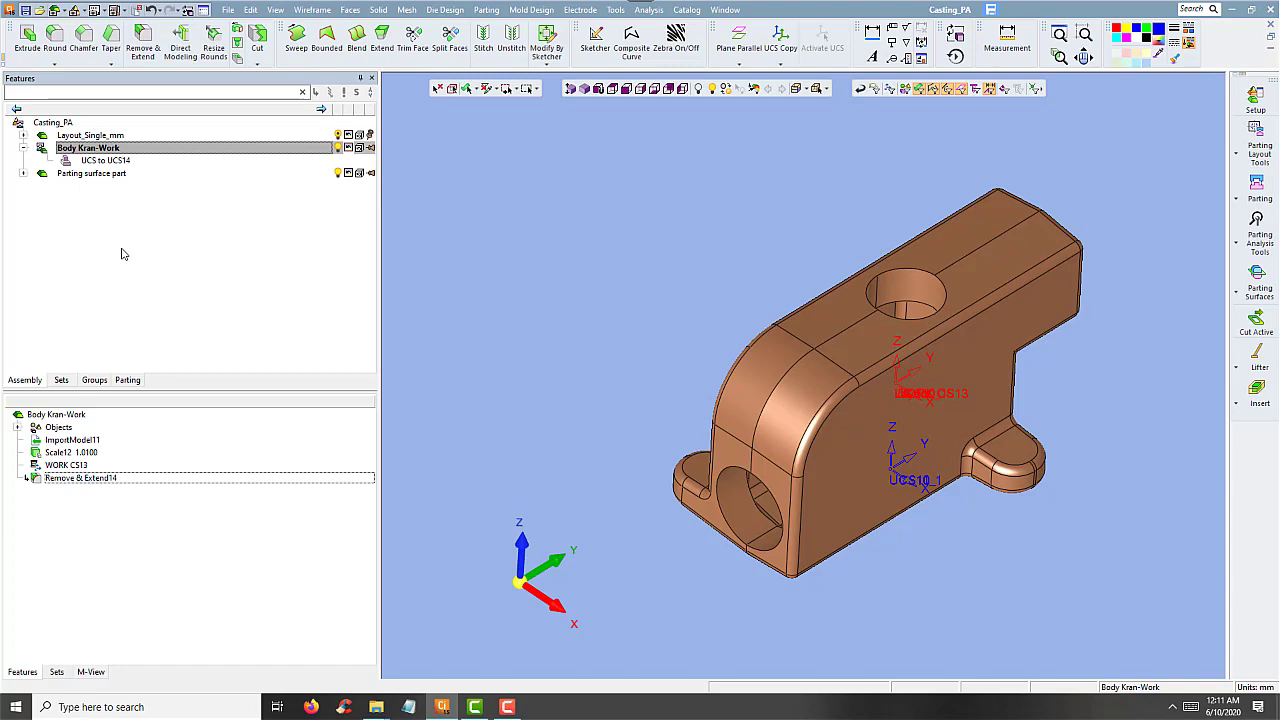
pyautogui.click(64, 148)
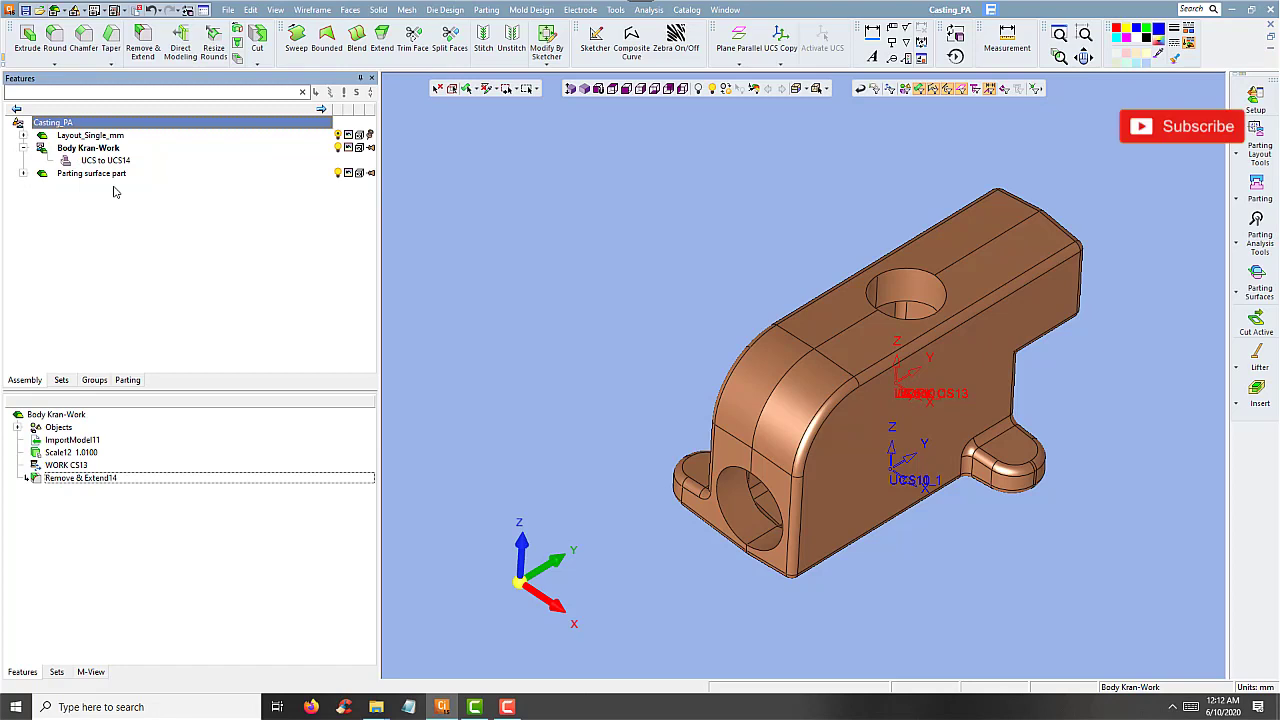
pyautogui.doubleClick(74, 119)
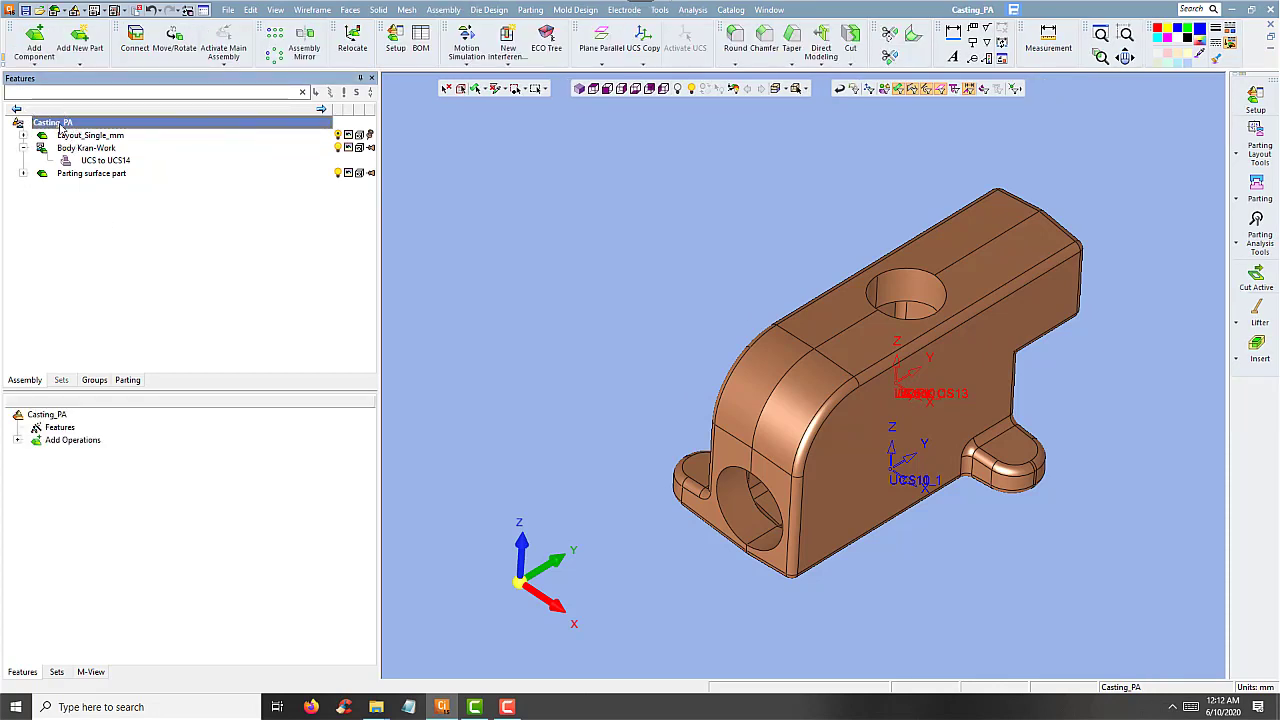
pyautogui.doubleClick(94, 150)
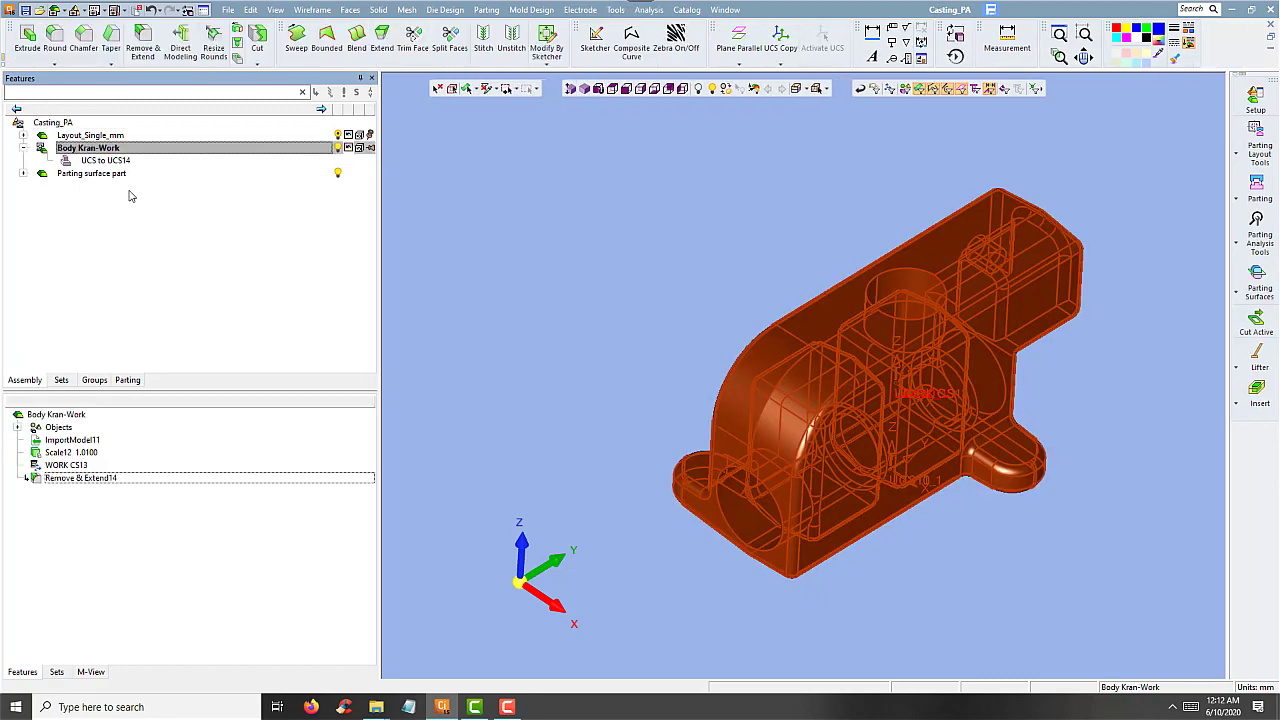
pyautogui.rightClick(185, 124)
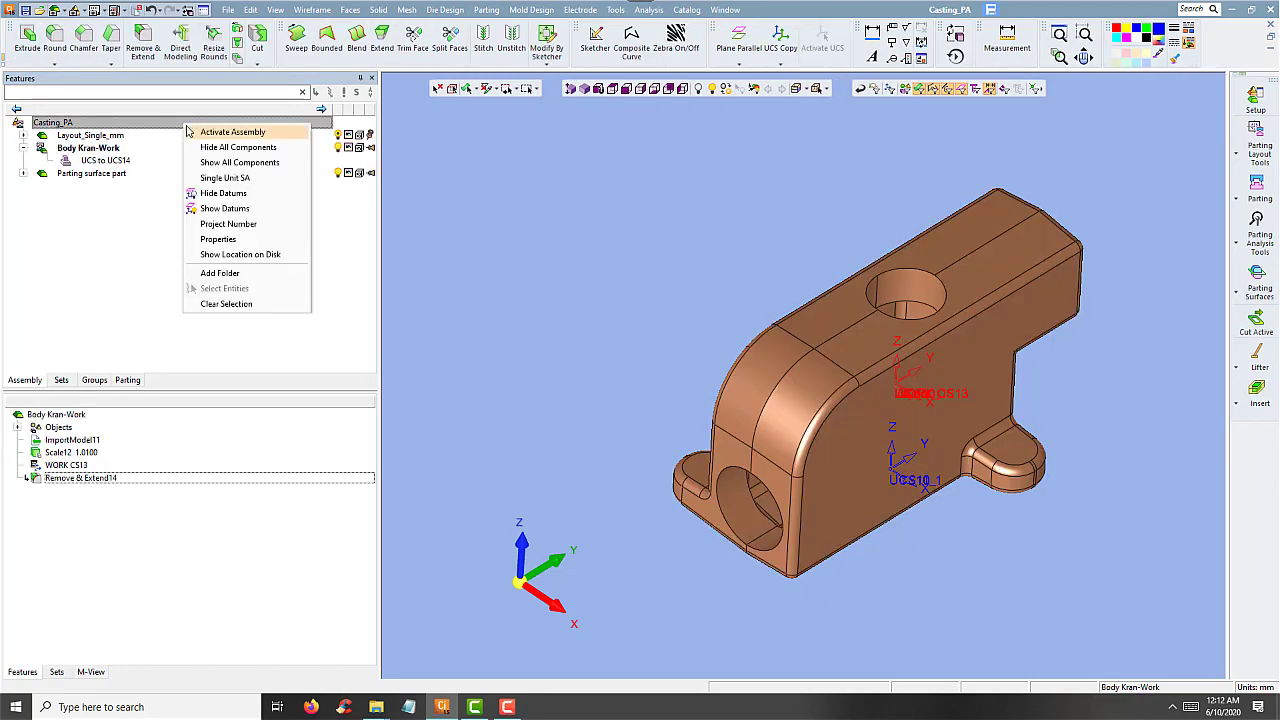
pyautogui.click(257, 136)
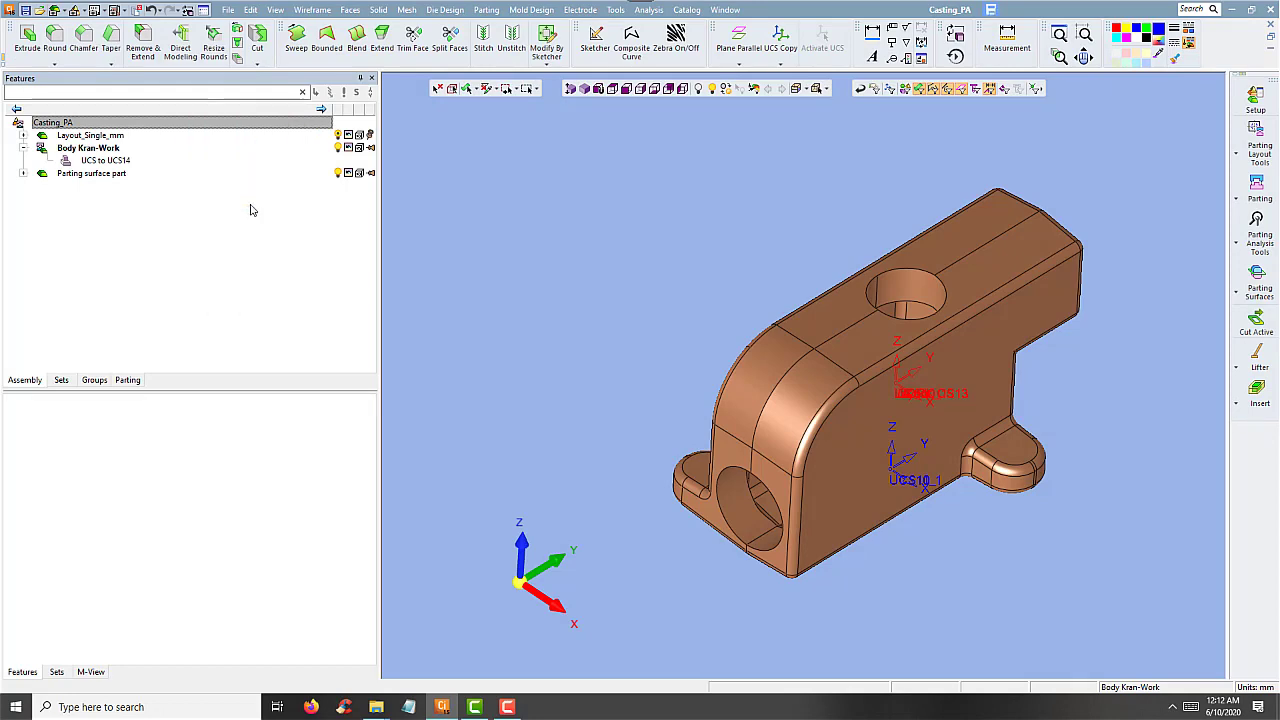
pyautogui.doubleClick(104, 149)
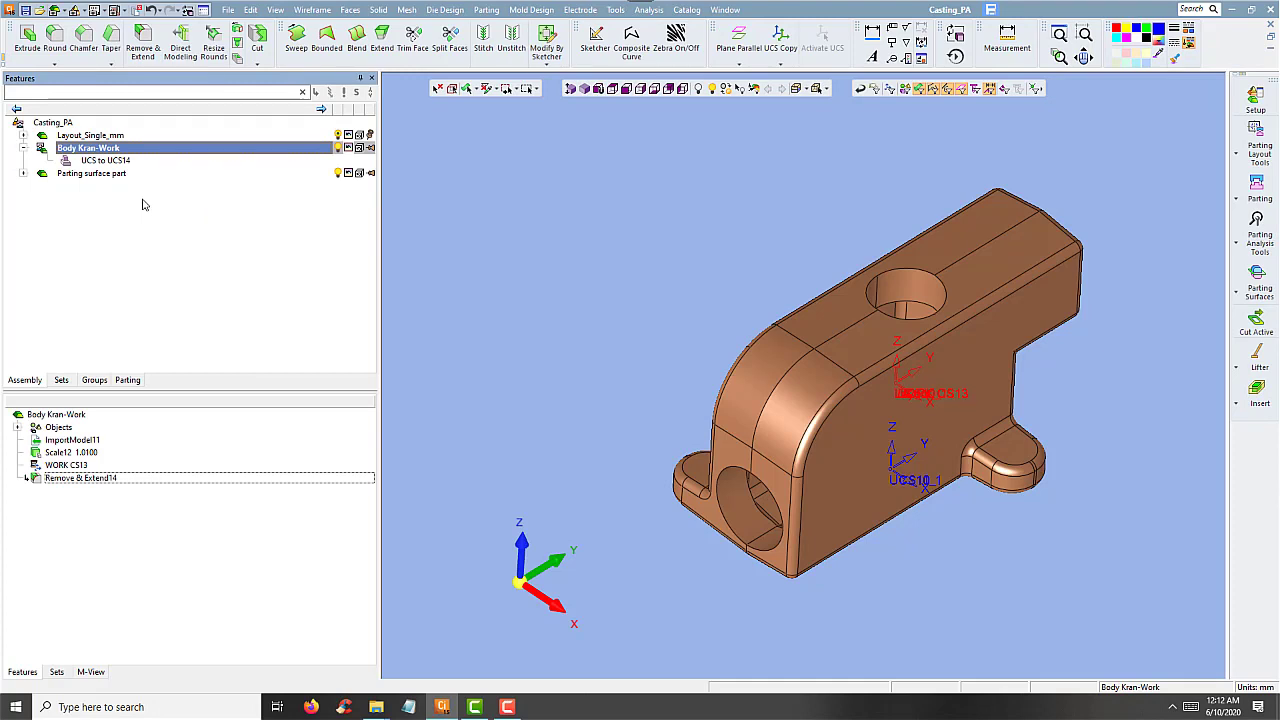
# - Review the commands available for the layout component, the work part and the assembly, and activate the main Casting_PA assembly
pyautogui.rightClick(194, 135)
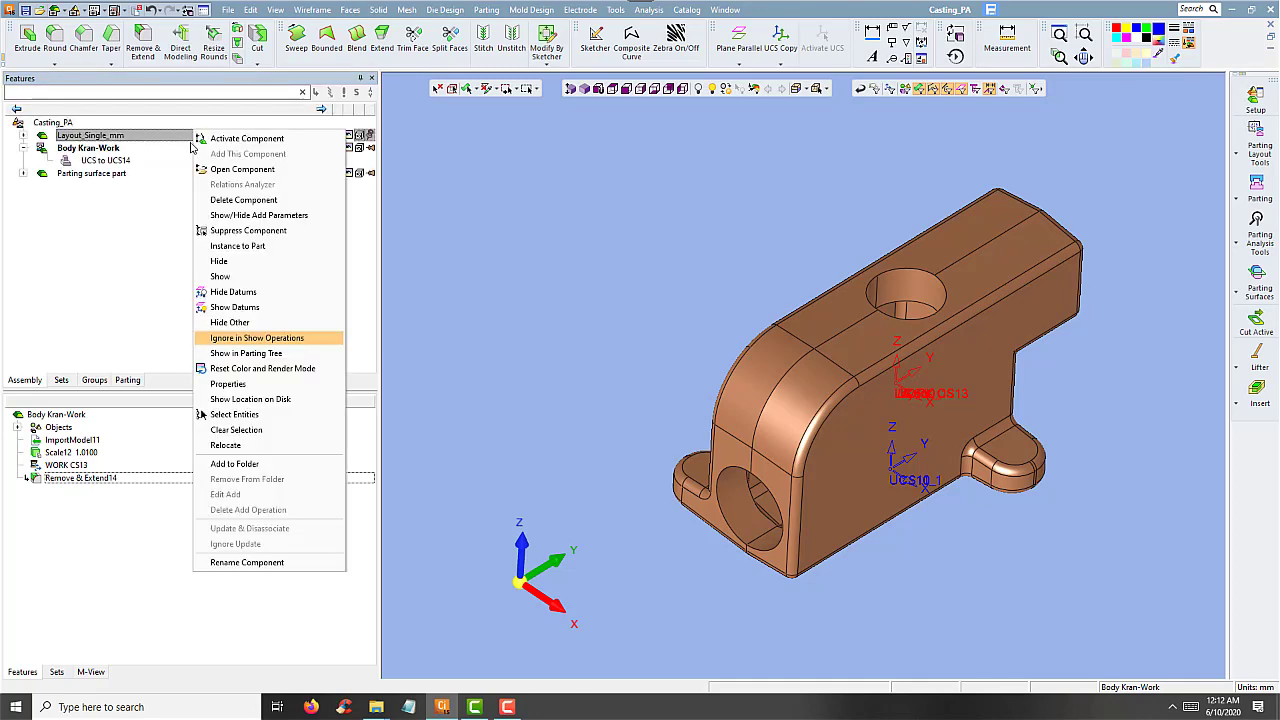
pyautogui.click(158, 154)
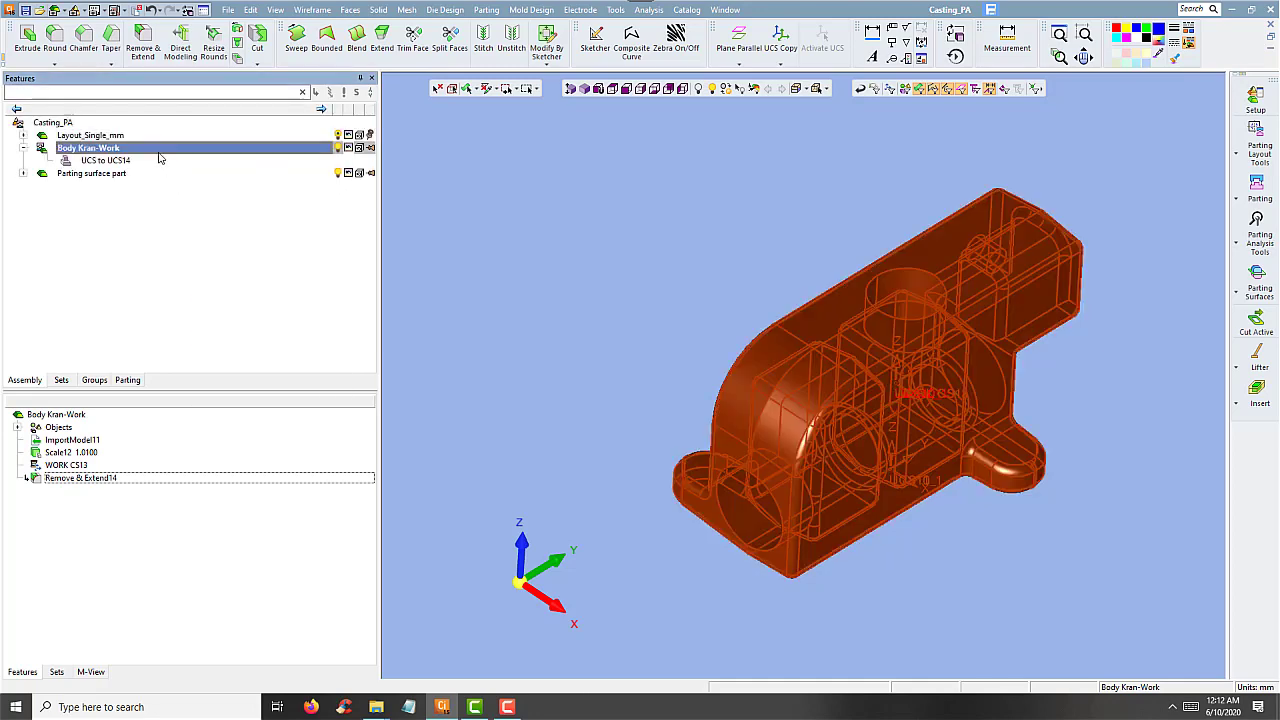
pyautogui.rightClick(158, 149)
pyautogui.rightClick(162, 132)
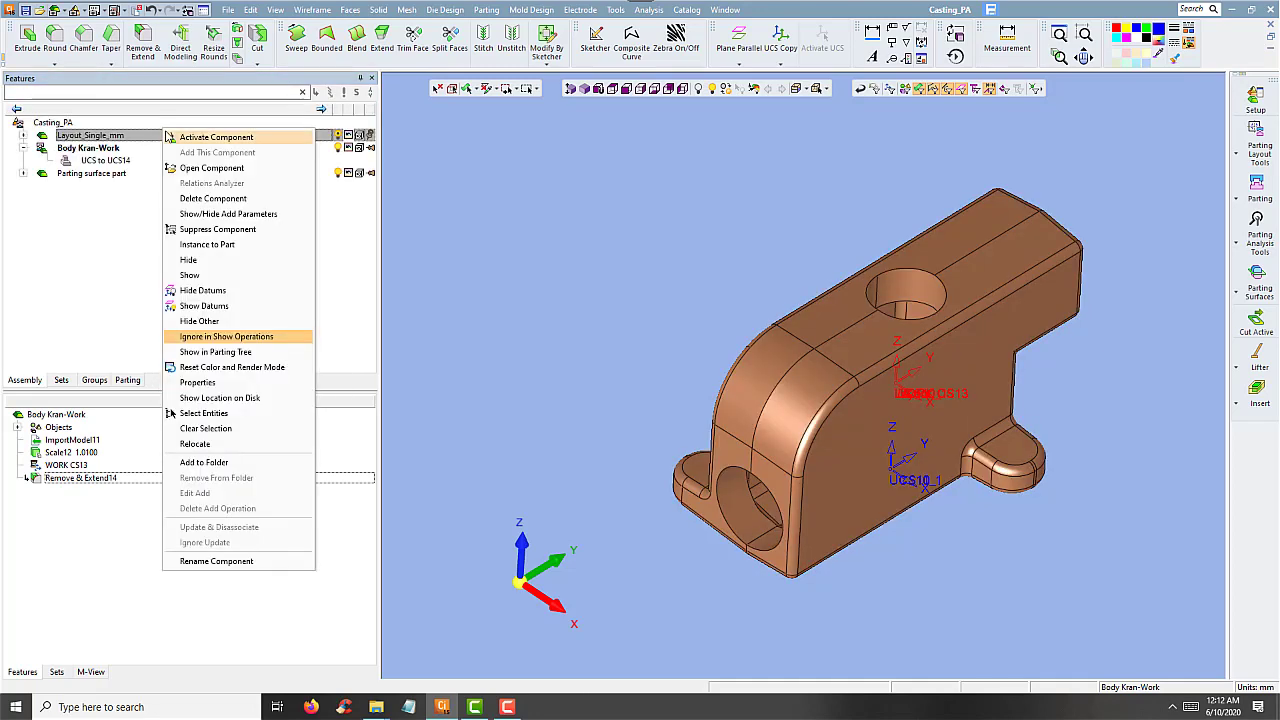
pyautogui.rightClick(141, 123)
pyautogui.click(123, 232)
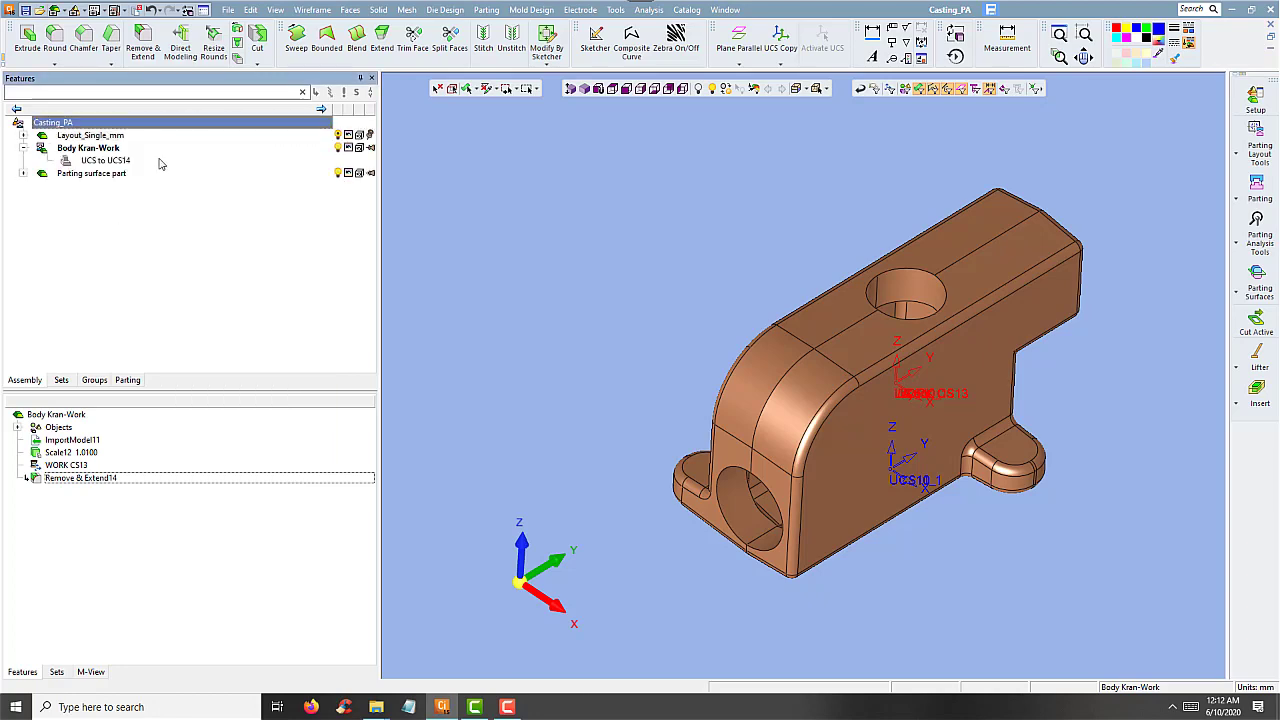
pyautogui.rightClick(183, 125)
pyautogui.click(209, 131)
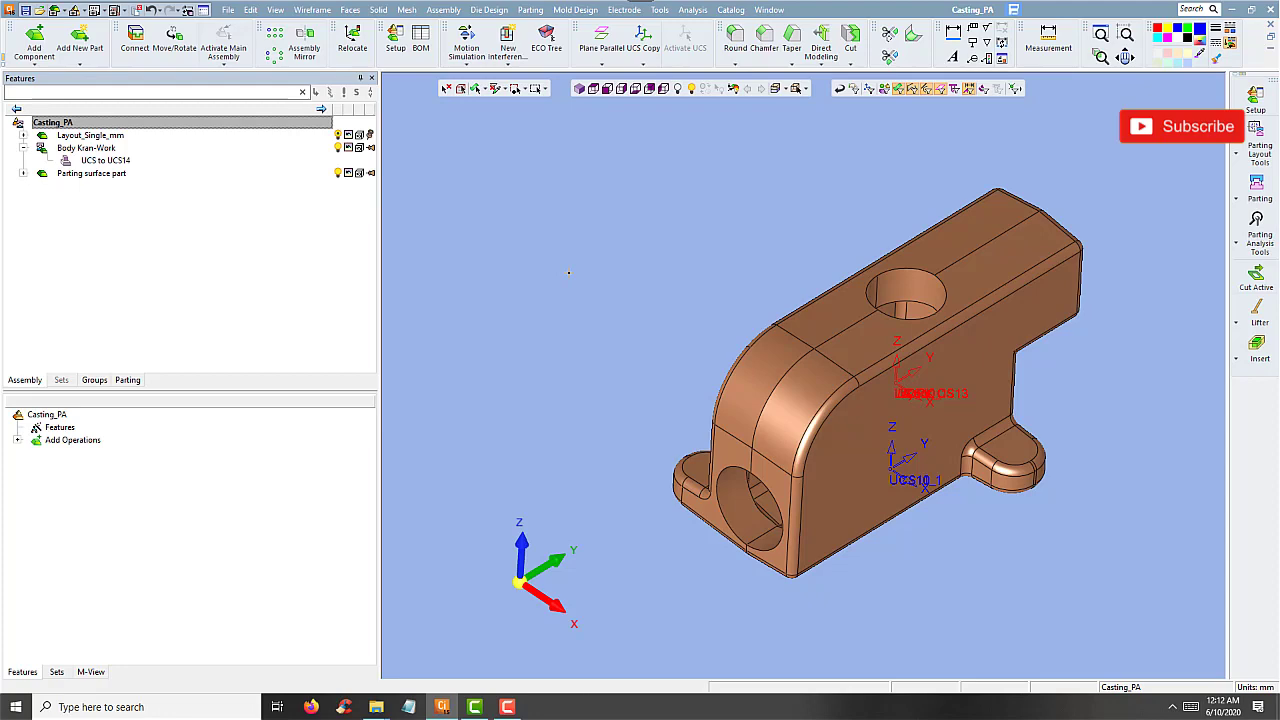
pyautogui.moveTo(620, 291)
pyautogui.keyDown('ctrl'); pyautogui.mouseDown()
pyautogui.moveTo(624, 274)
pyautogui.moveTo(636, 285)
pyautogui.mouseUp(); pyautogui.keyUp('ctrl')
pyautogui.keyDown('ctrl'); pyautogui.moveTo(636, 285); pyautogui.dragTo(610, 265, button='middle'); pyautogui.keyUp('ctrl')
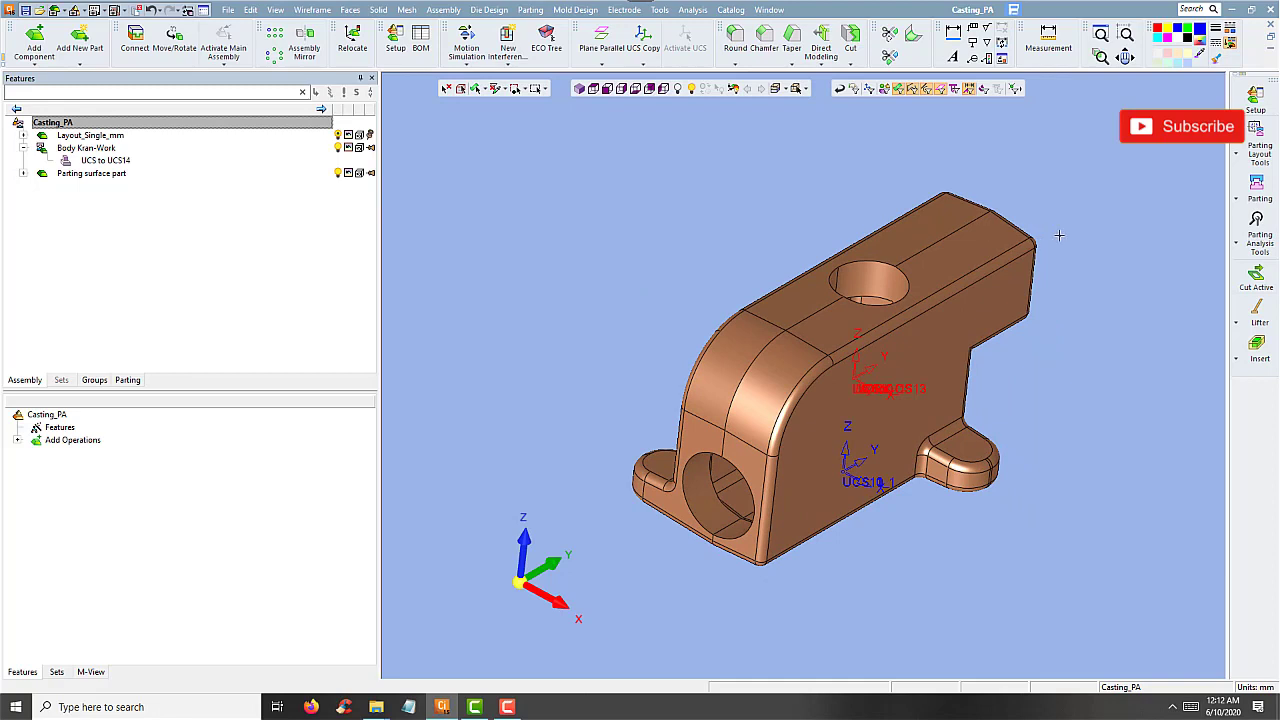
pyautogui.click(1250, 190)
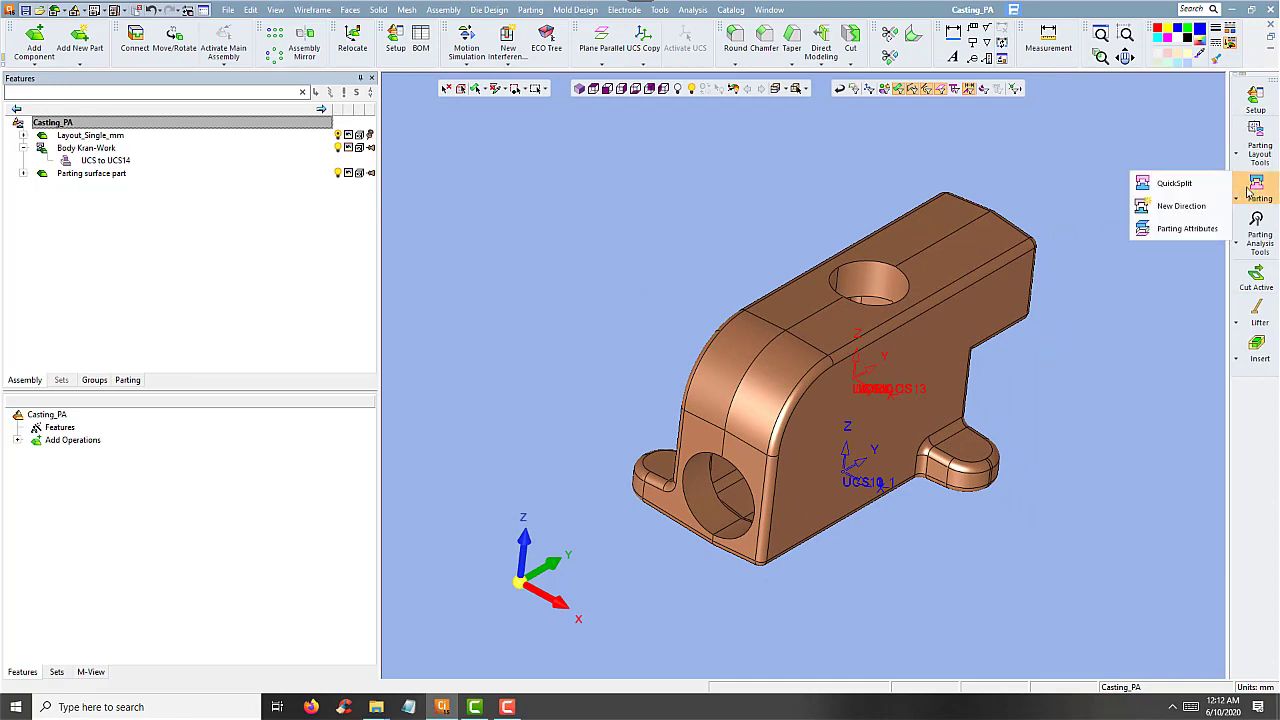
pyautogui.click(1175, 184)
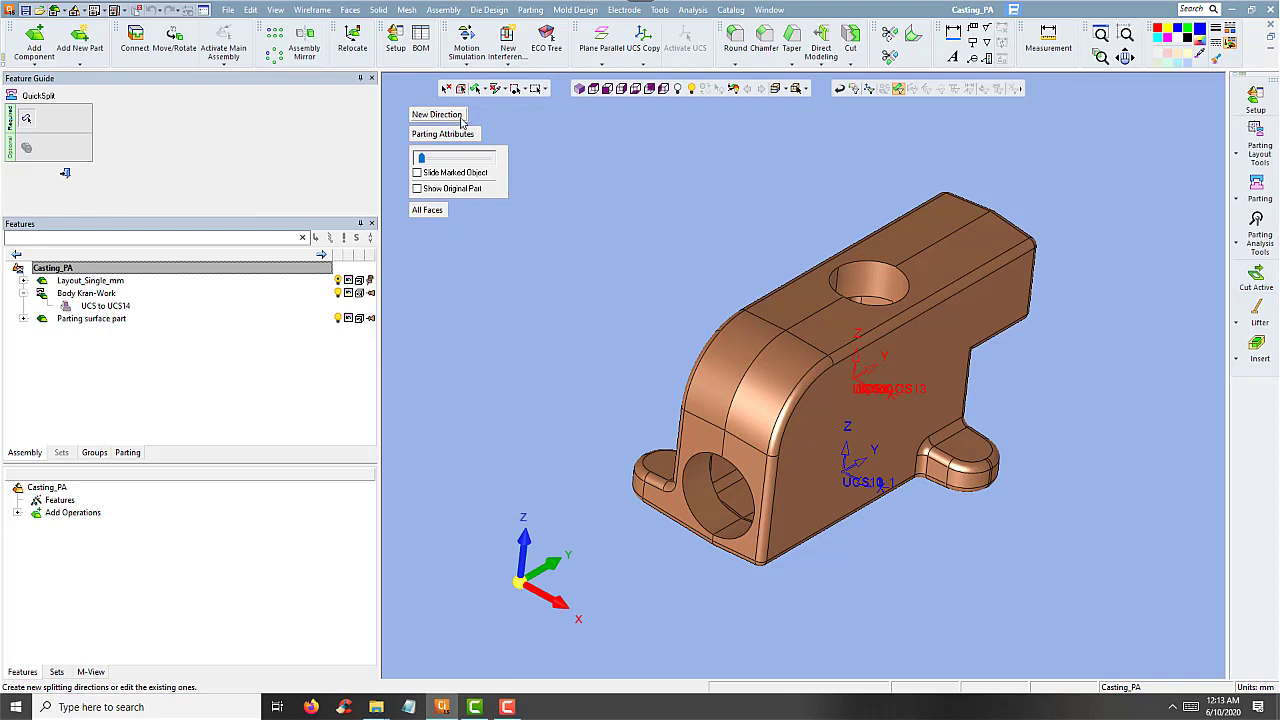
pyautogui.click(1258, 193)
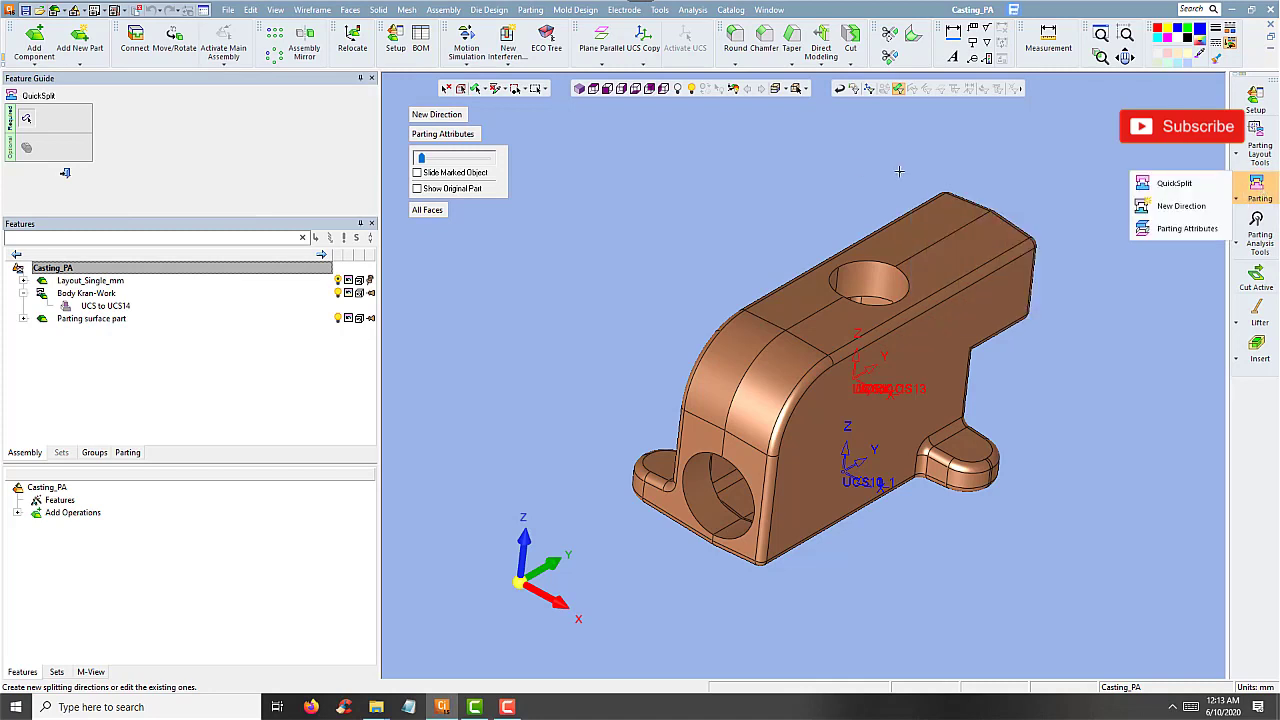
pyautogui.click(437, 115)
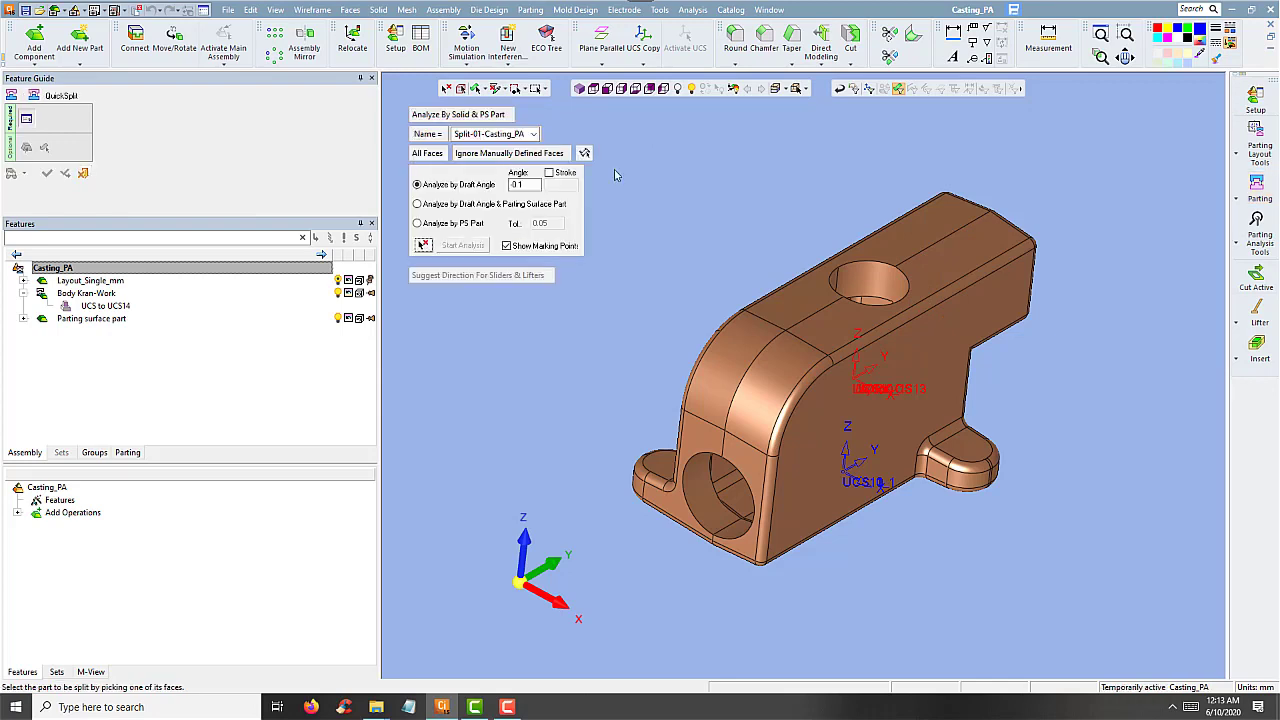
pyautogui.click(445, 116)
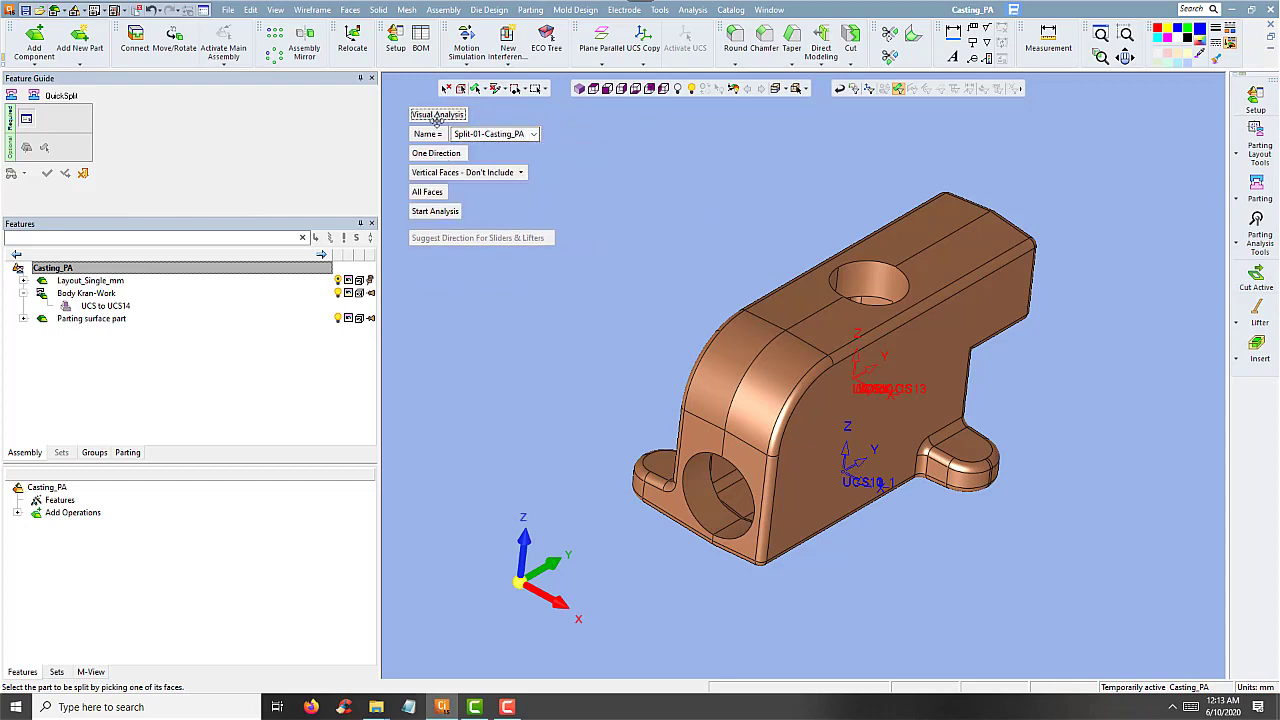
pyautogui.click(437, 115)
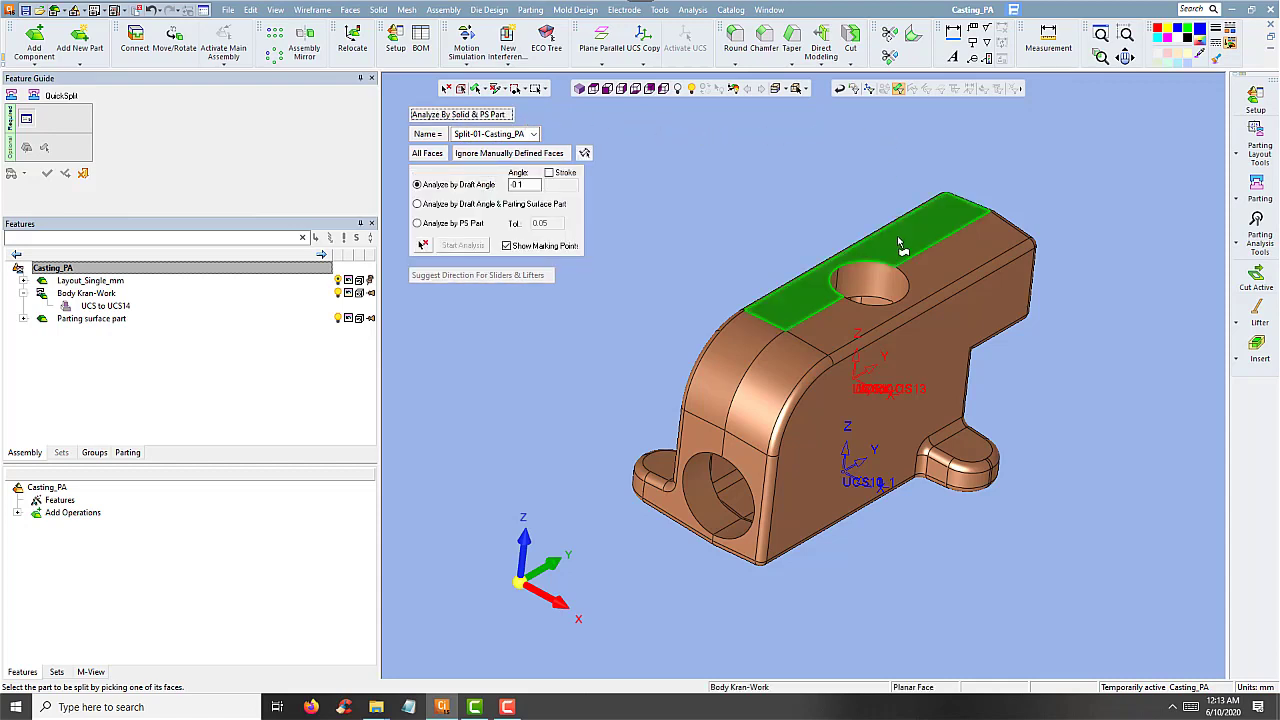
pyautogui.click(83, 173)
pyautogui.click(65, 173)
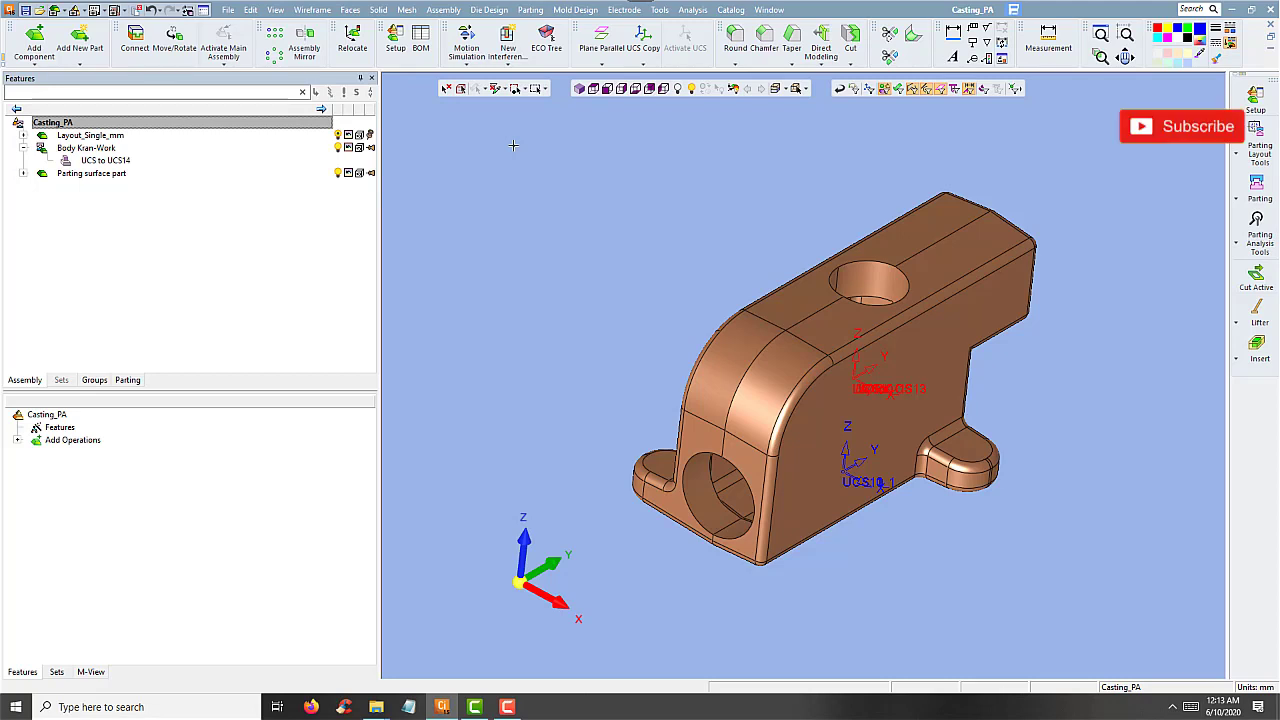
# - Unstitch the Body Kran work part with the As Single and Without Heal options
pyautogui.moveTo(631, 151); pyautogui.dragTo(1106, 598)
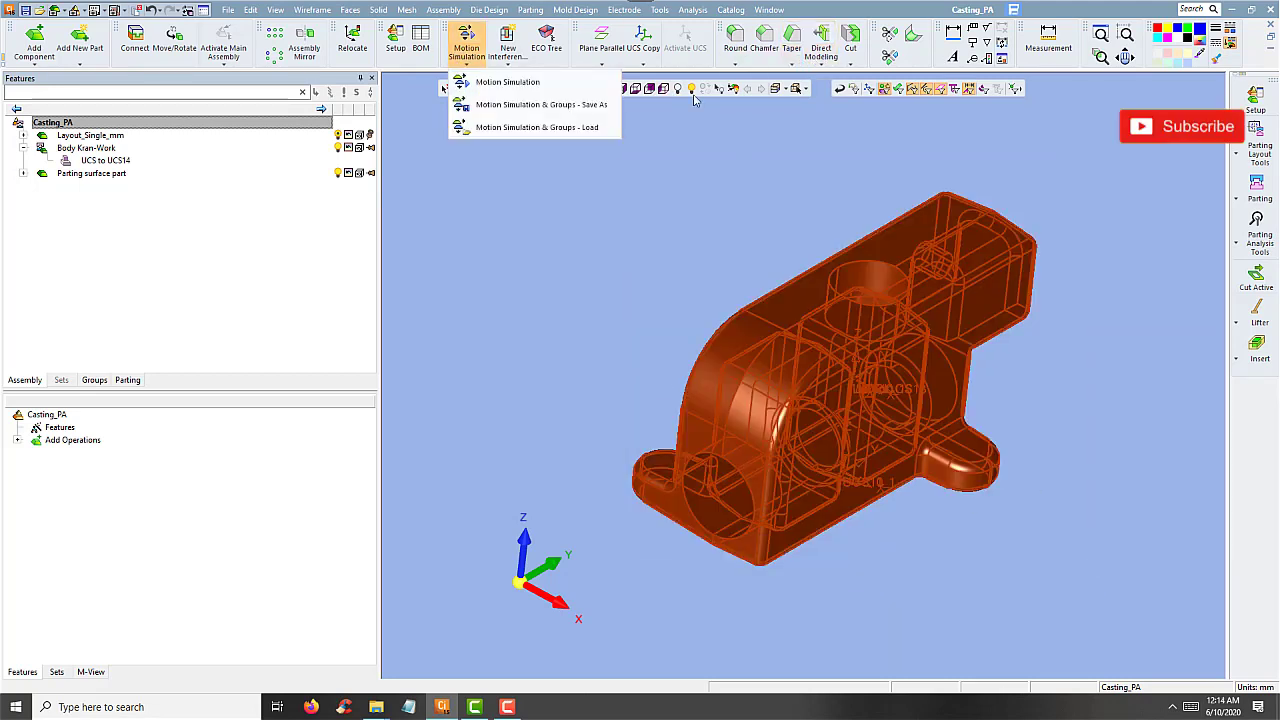
pyautogui.click(350, 10)
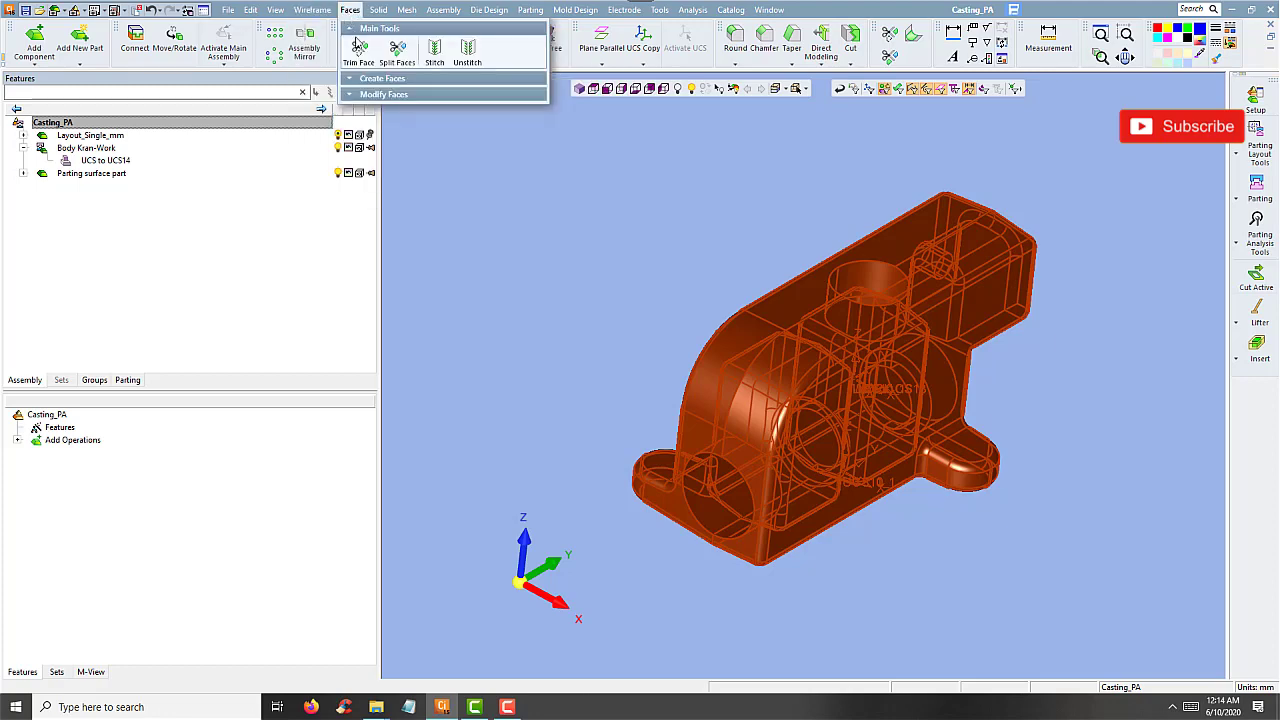
pyautogui.click(467, 55)
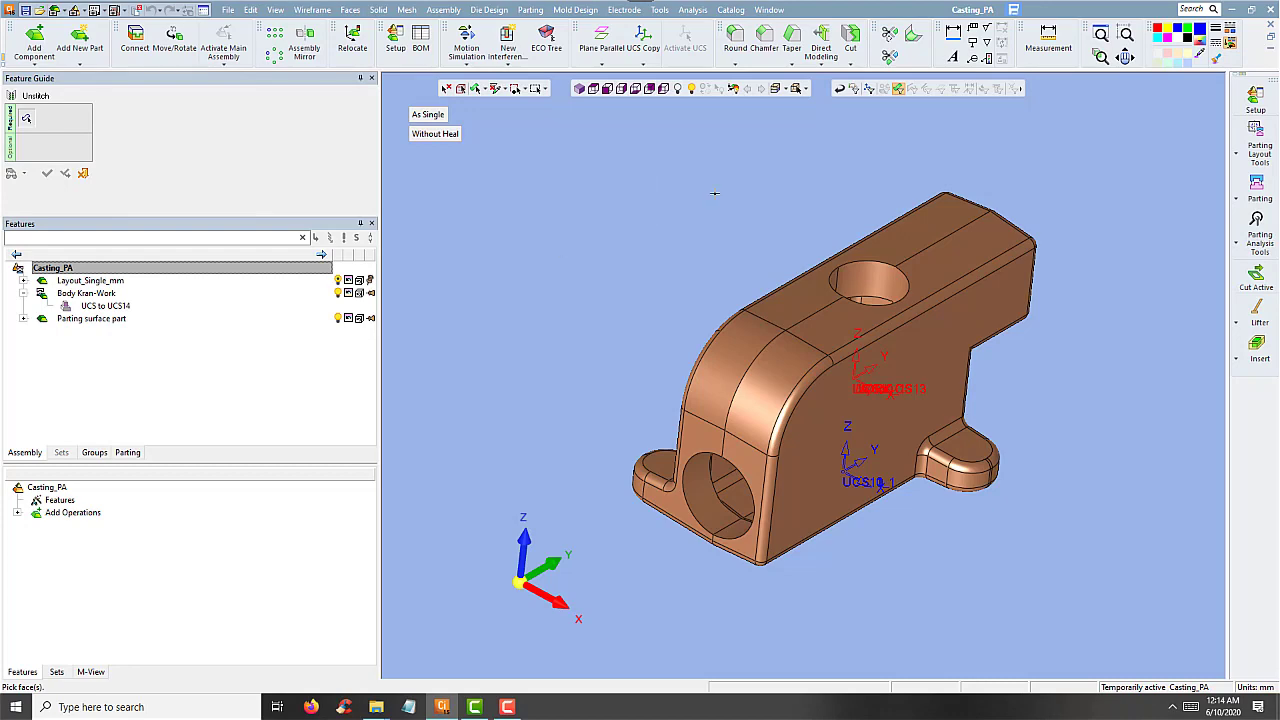
pyautogui.click(845, 298)
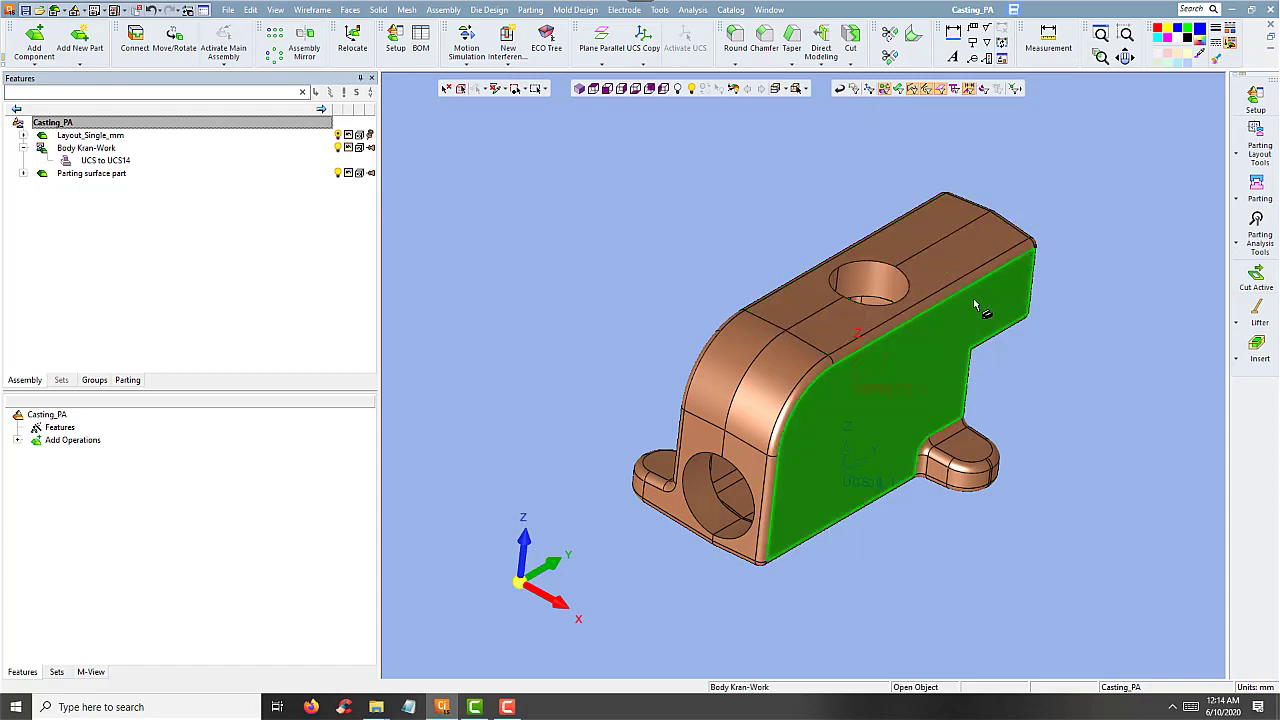
# - Start QuickSplit on the unstitched Body Kran work part and try a draft-angle analysis along the negative X direction
pyautogui.click(1248, 196)
pyautogui.click(1197, 187)
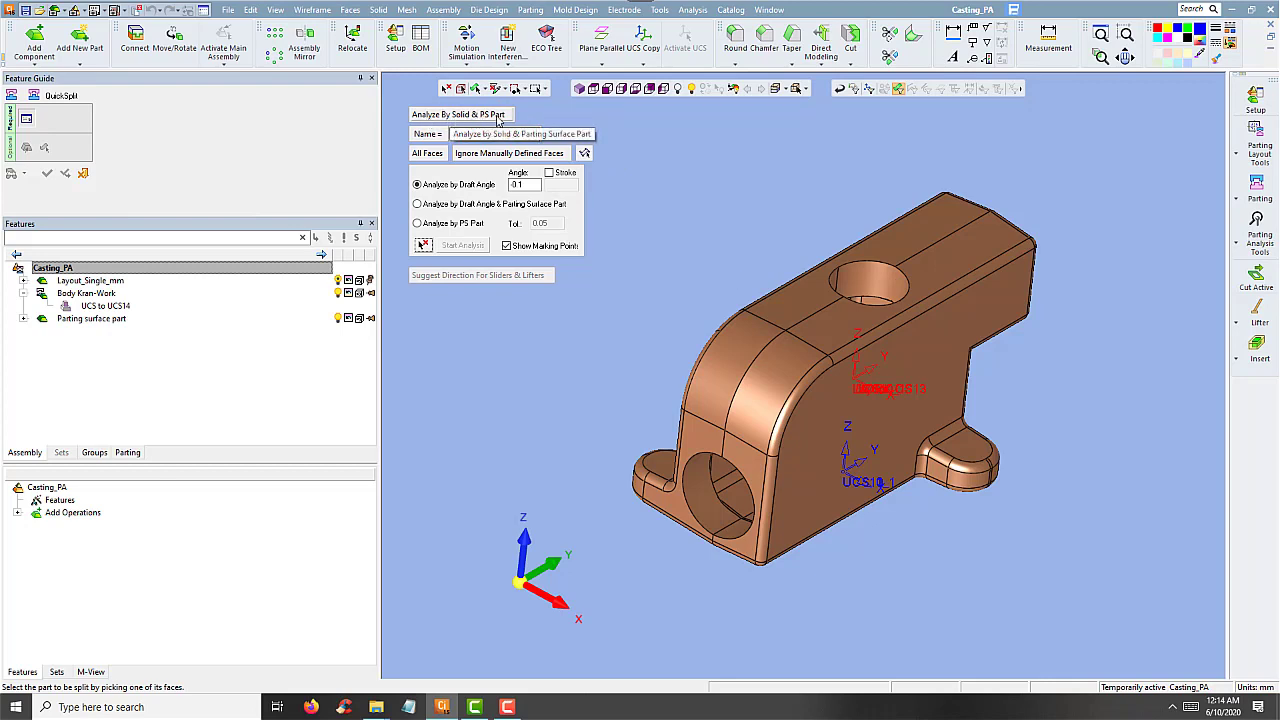
pyautogui.click(834, 248)
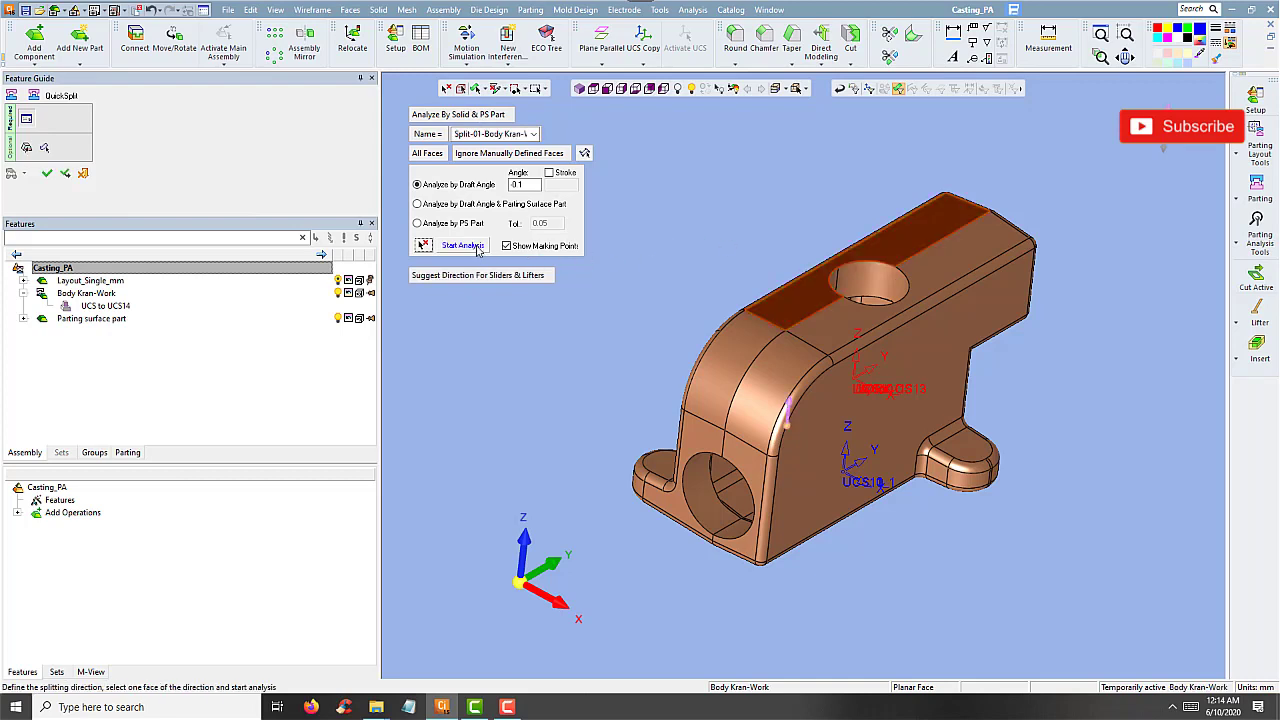
pyautogui.click(785, 430)
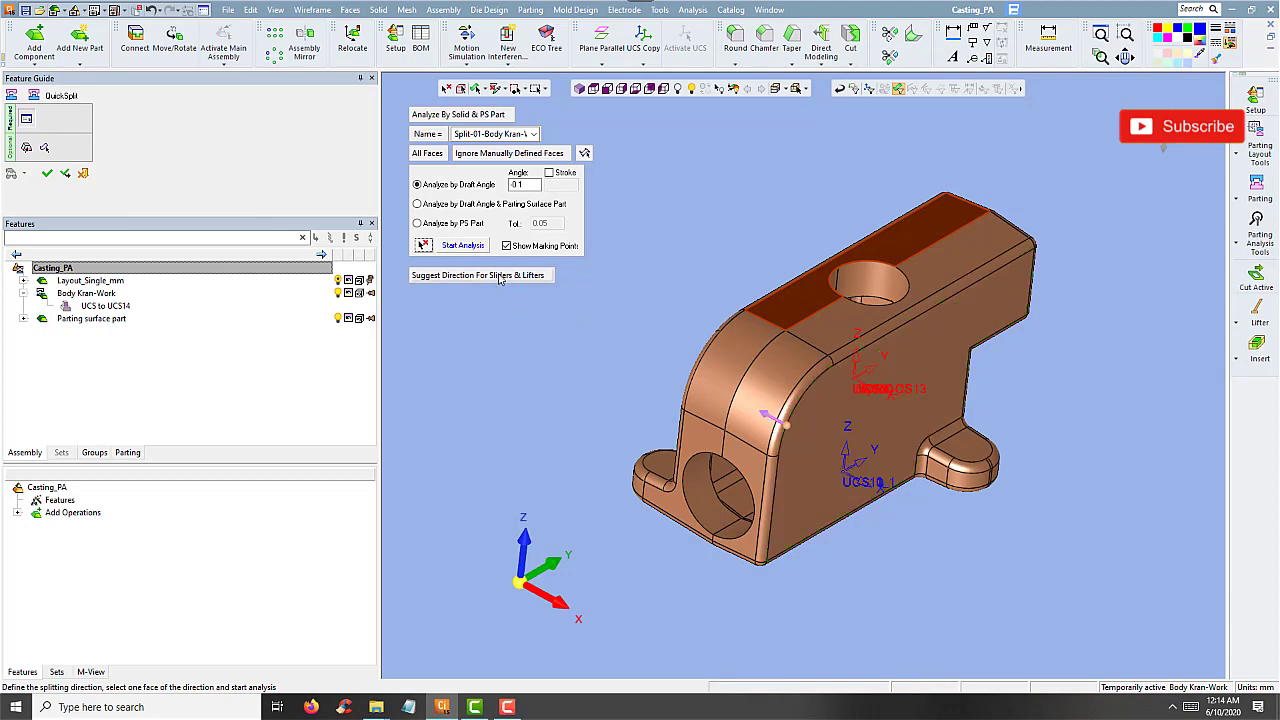
pyautogui.click(480, 247)
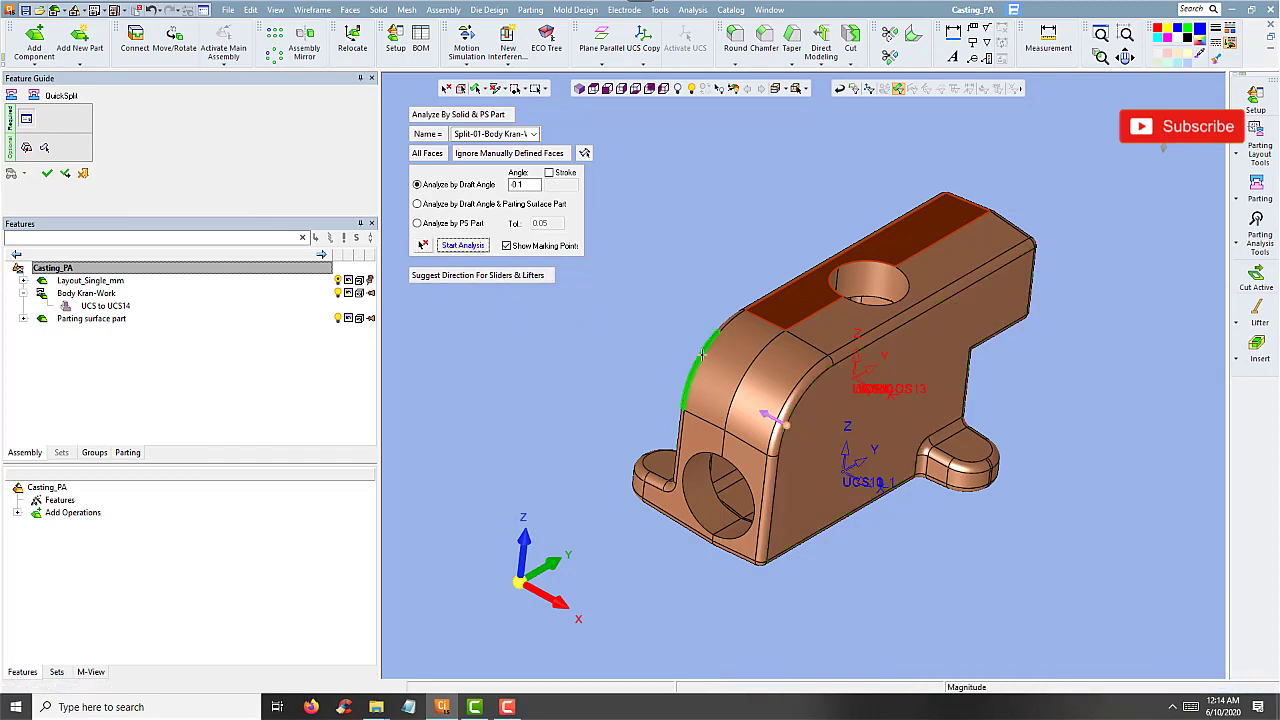
# - Try a one-direction visual analysis of the work part, add the inner lug's flat face to the selection, and cancel QuickSplit
pyautogui.moveTo(703, 352); pyautogui.dragTo(777, 347, button='middle')
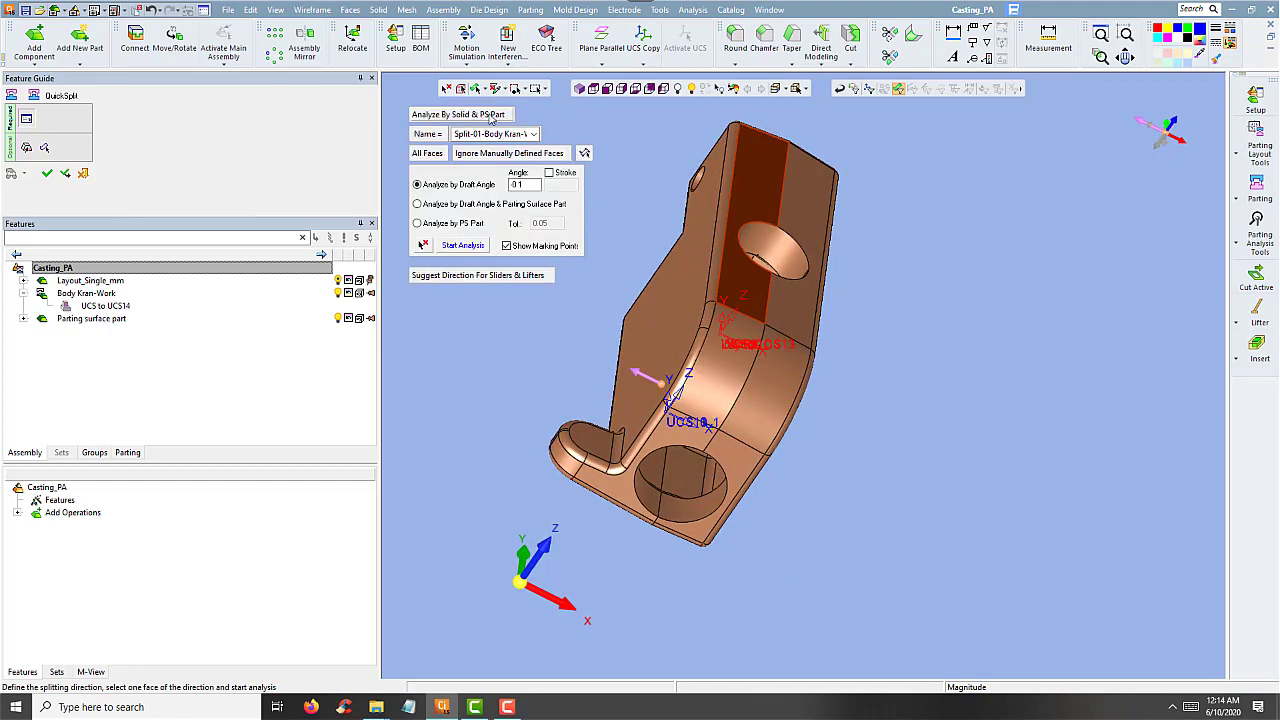
pyautogui.click(505, 115)
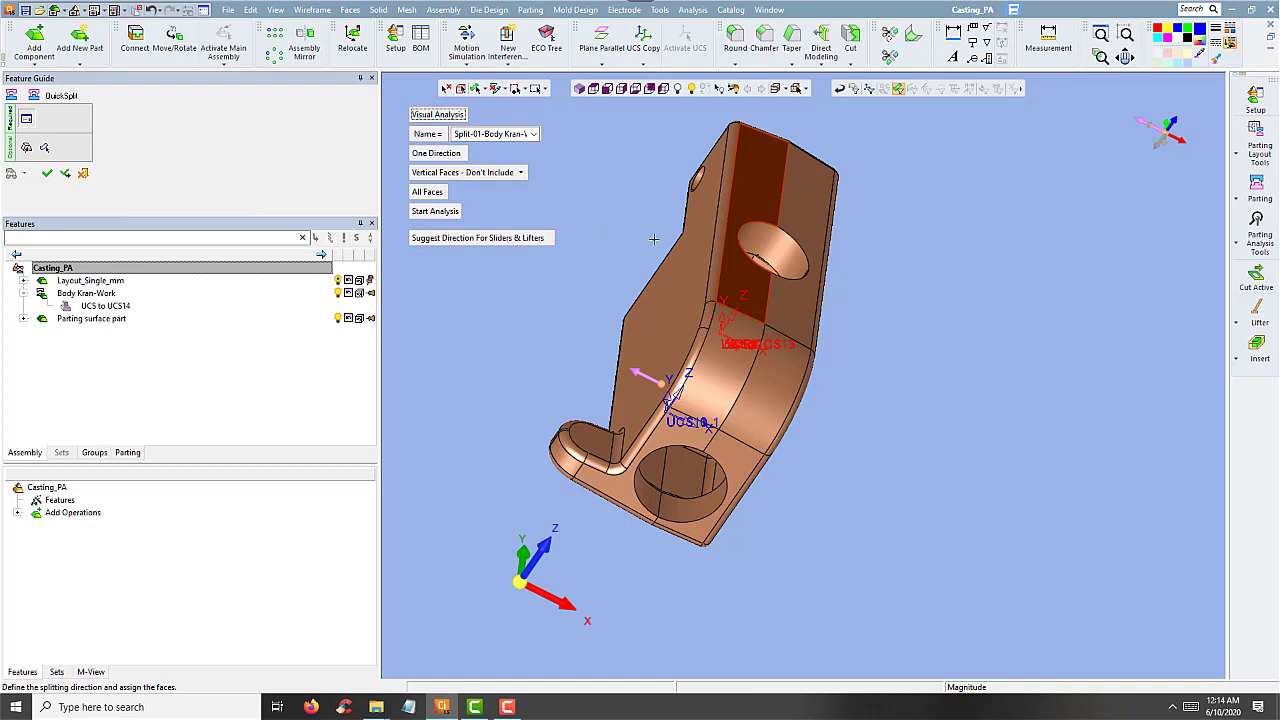
pyautogui.click(446, 213)
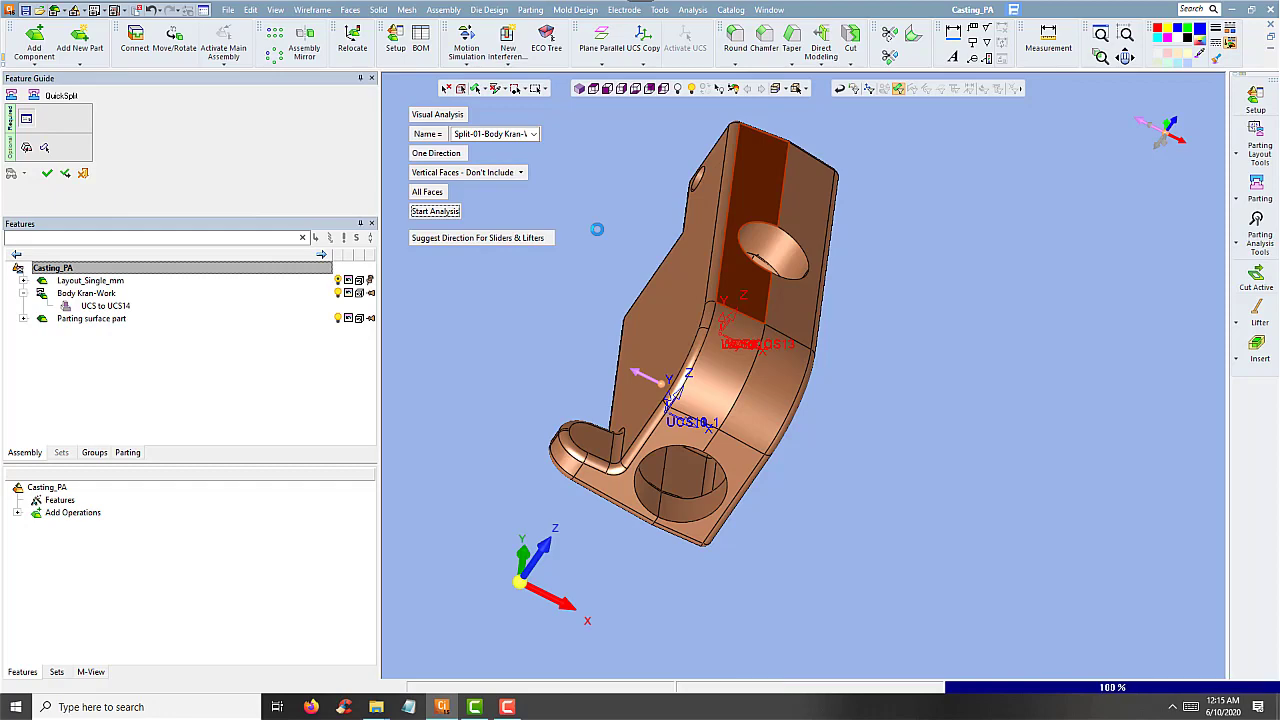
pyautogui.scroll(-2, 846, 362)
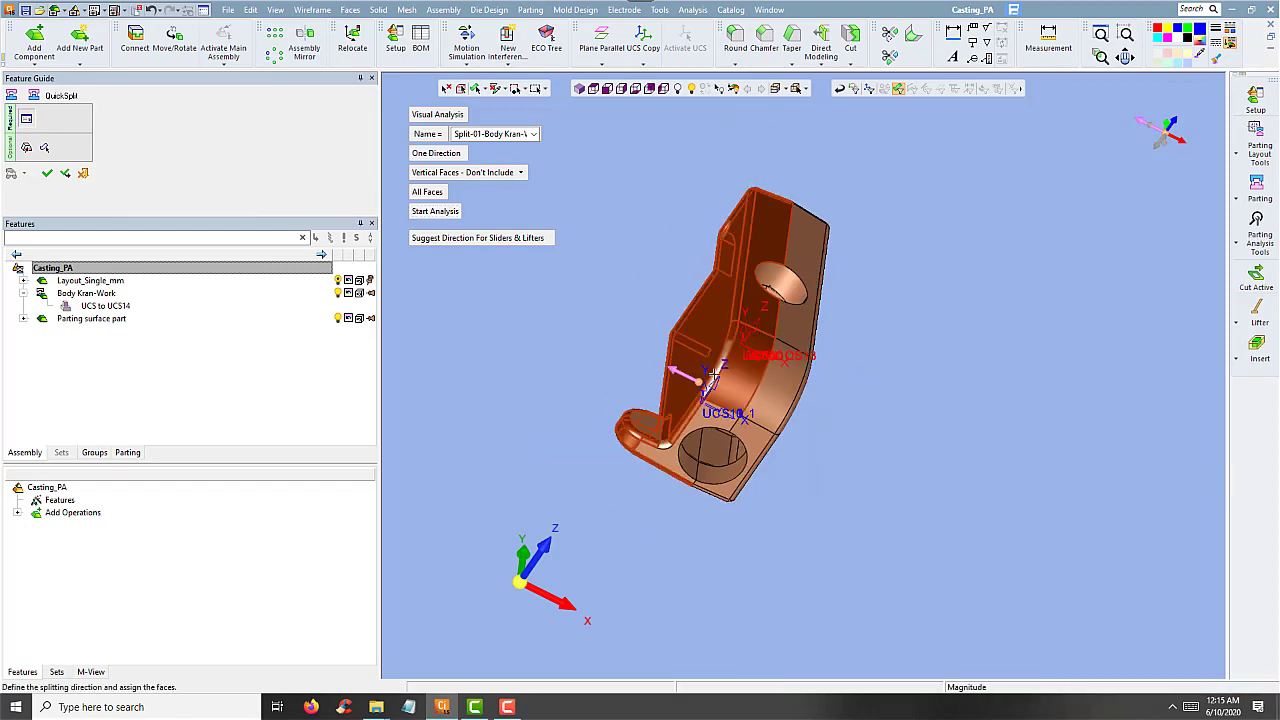
pyautogui.scroll(4, 684, 344)
pyautogui.moveTo(682, 342); pyautogui.dragTo(764, 380, button='middle')
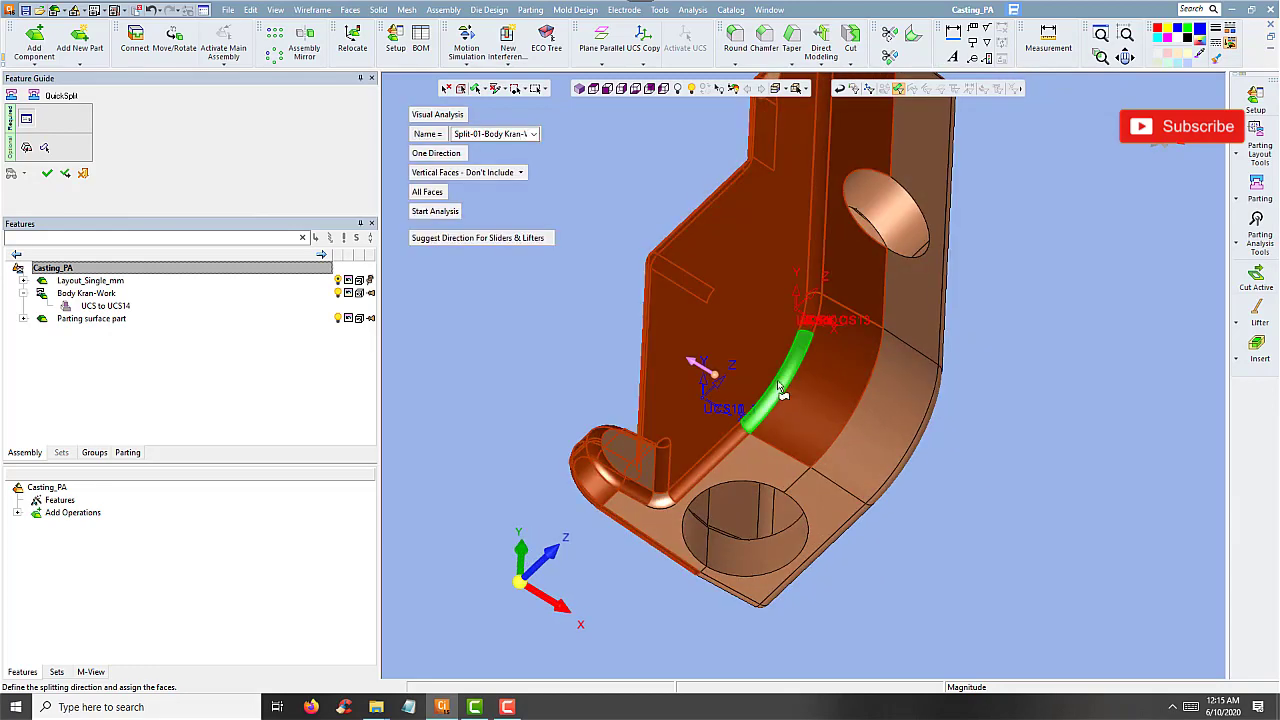
pyautogui.click(625, 455)
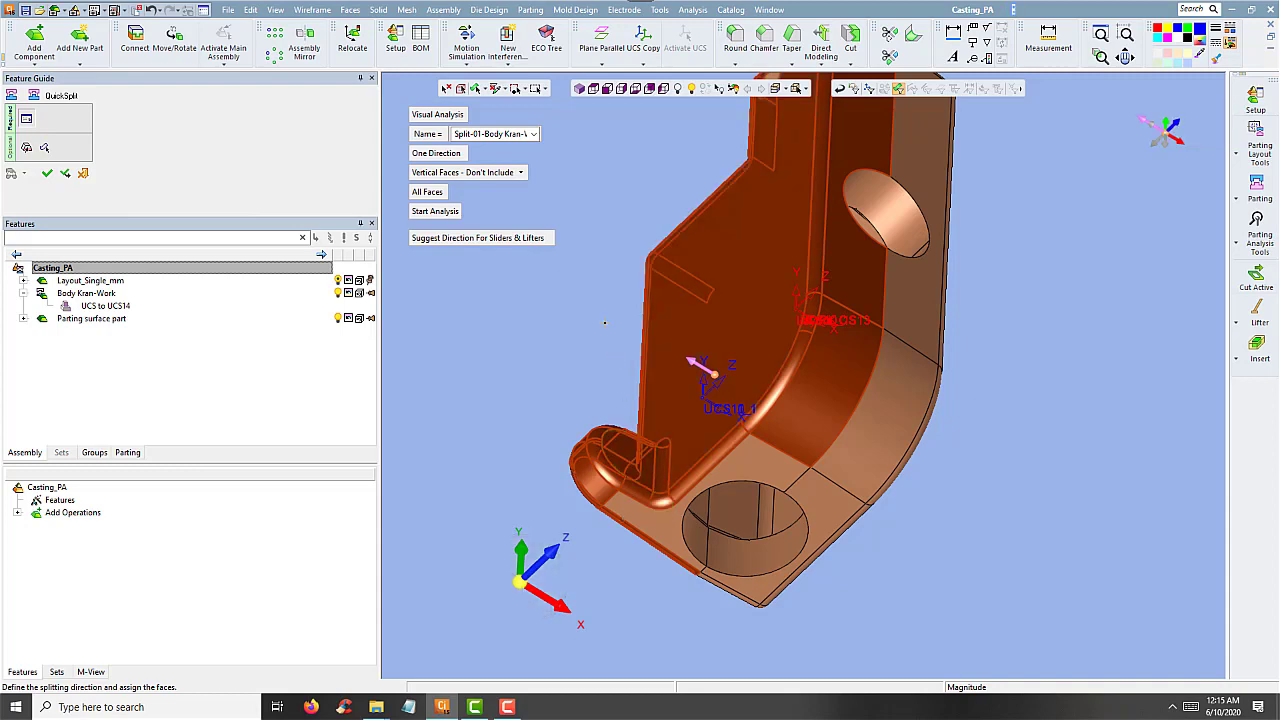
pyautogui.click(85, 174)
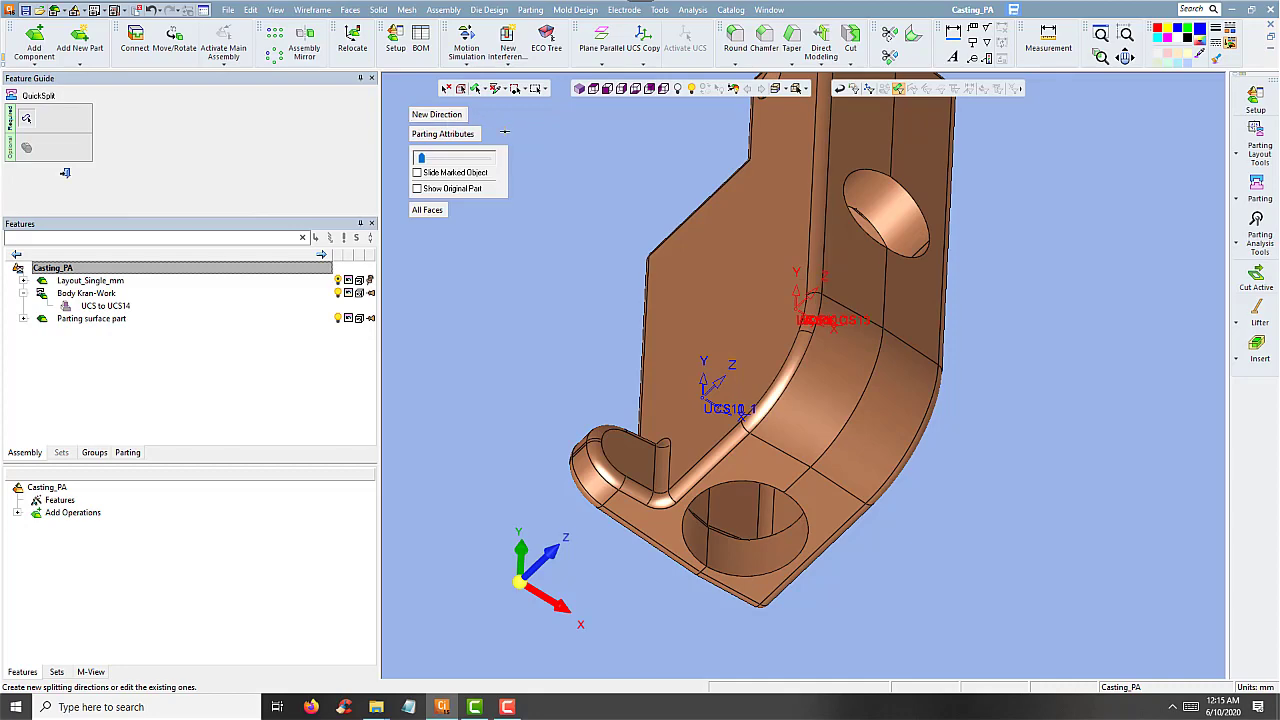
pyautogui.click(65, 173)
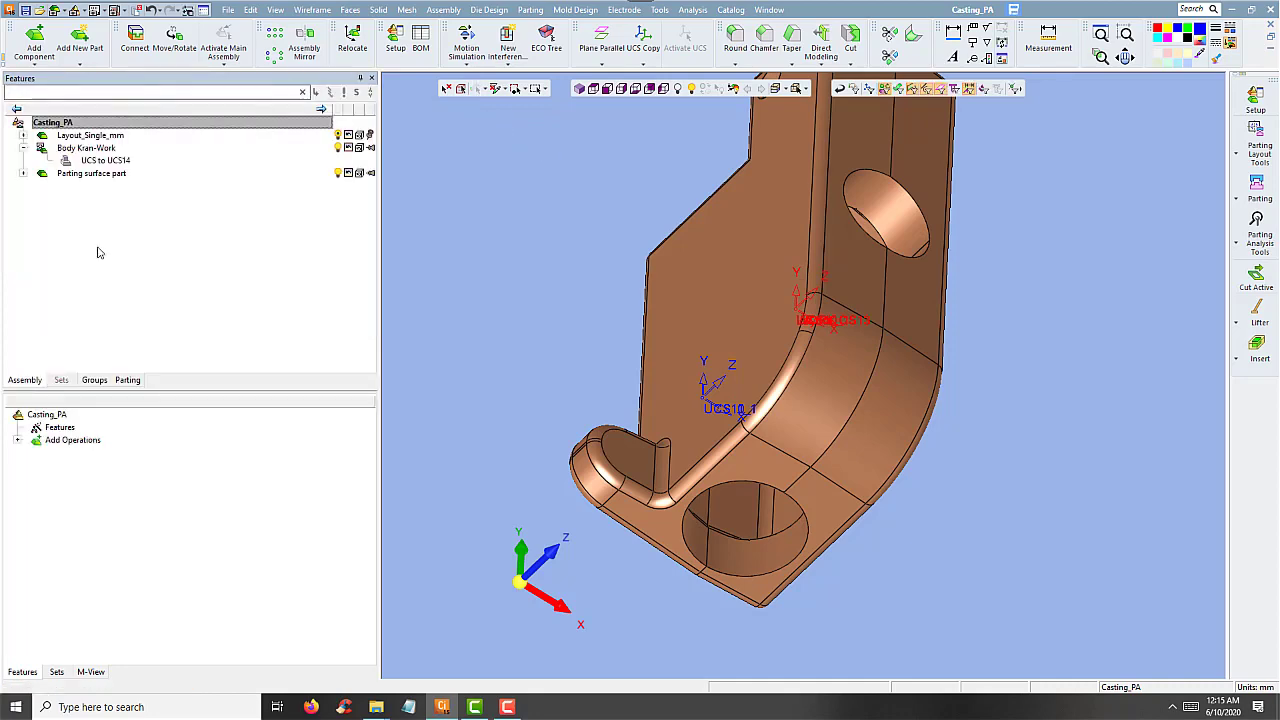
# - Activate Body Kran-Work and delete its UnStitch feature
pyautogui.doubleClick(86, 148)
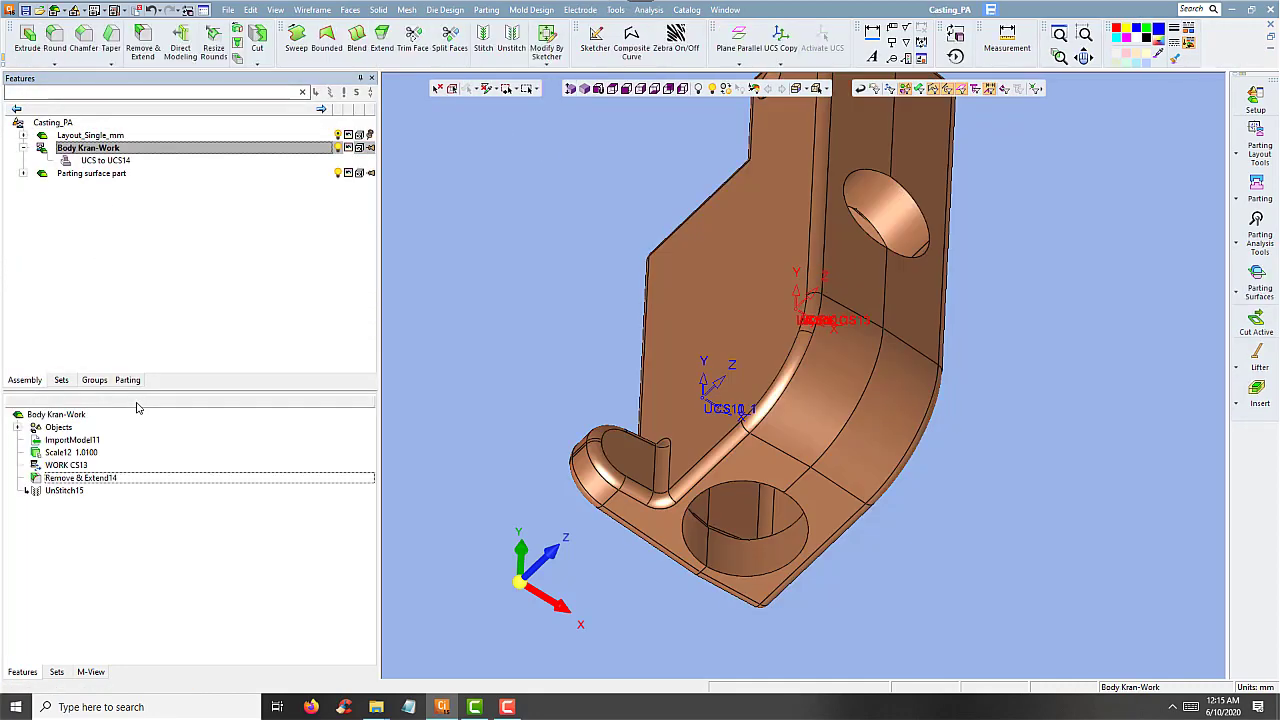
pyautogui.click(60, 491)
pyautogui.rightClick(60, 491)
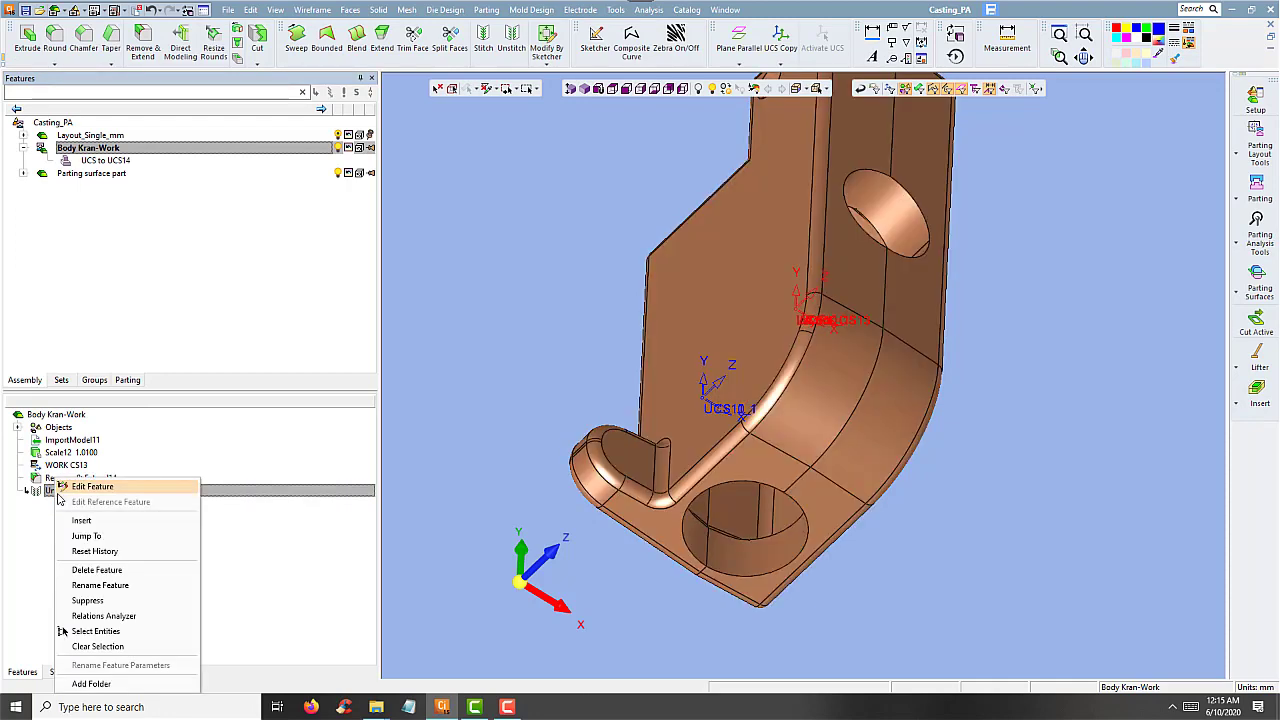
pyautogui.click(97, 584)
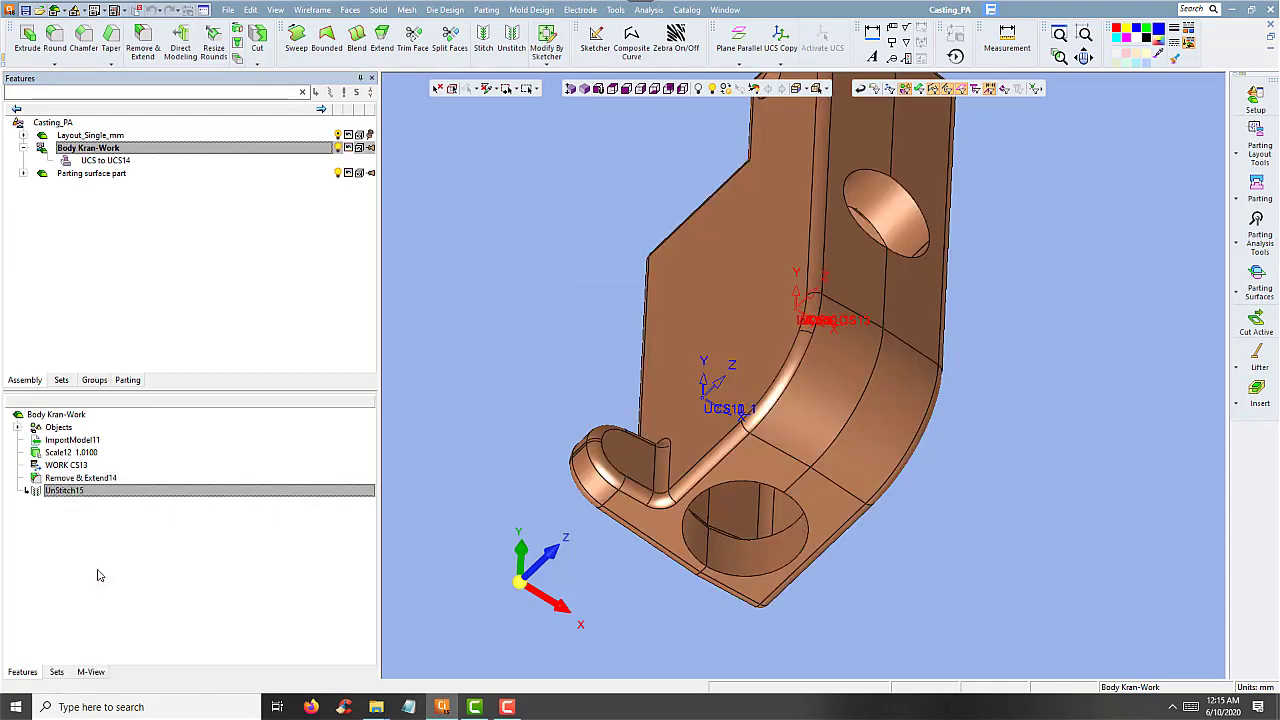
pyautogui.click(603, 383)
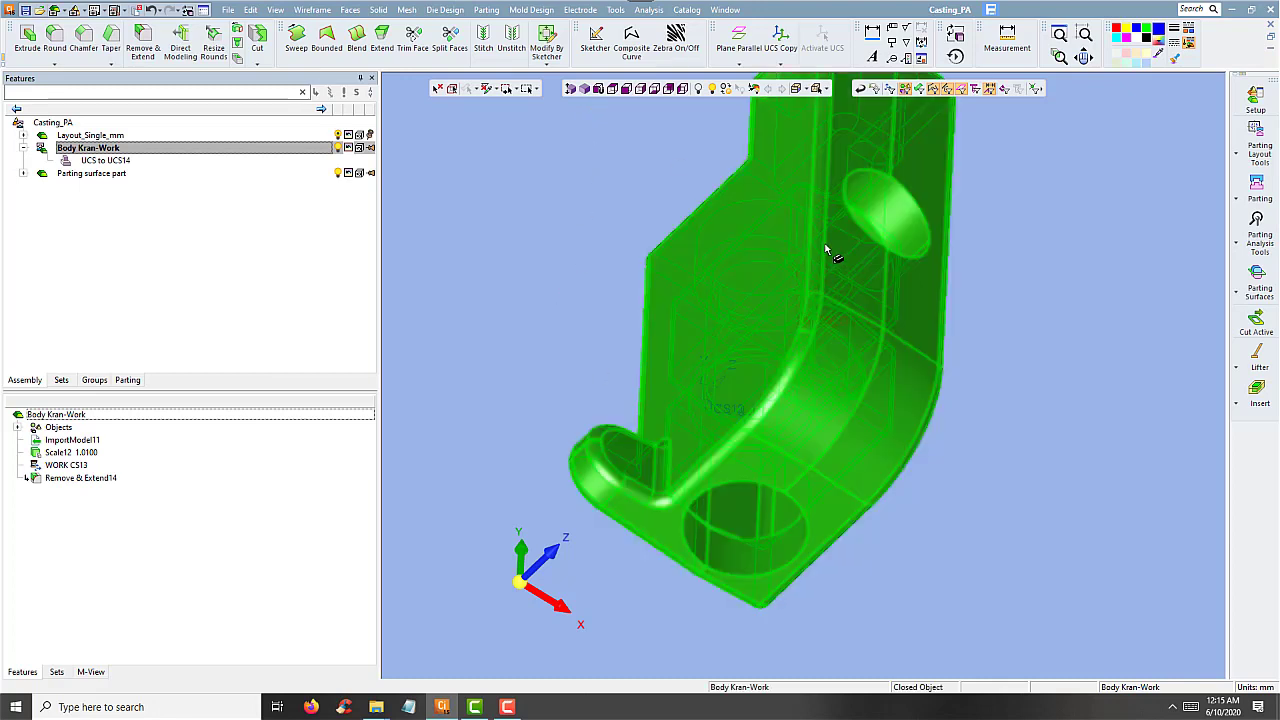
# - Start QuickSplit on the closed work part and assign the Split-01 faces along positive X by draft-angle analysis from the large flat side face
pyautogui.click(597, 89)
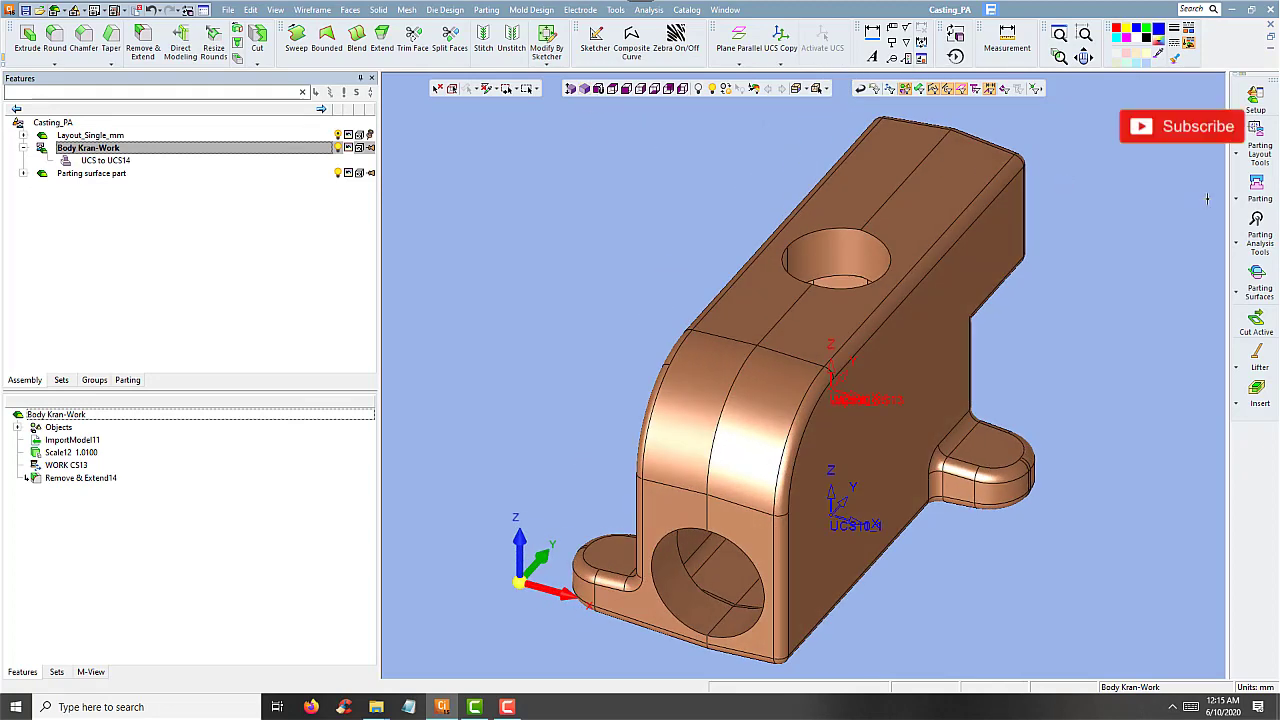
pyautogui.click(1262, 196)
pyautogui.click(1180, 178)
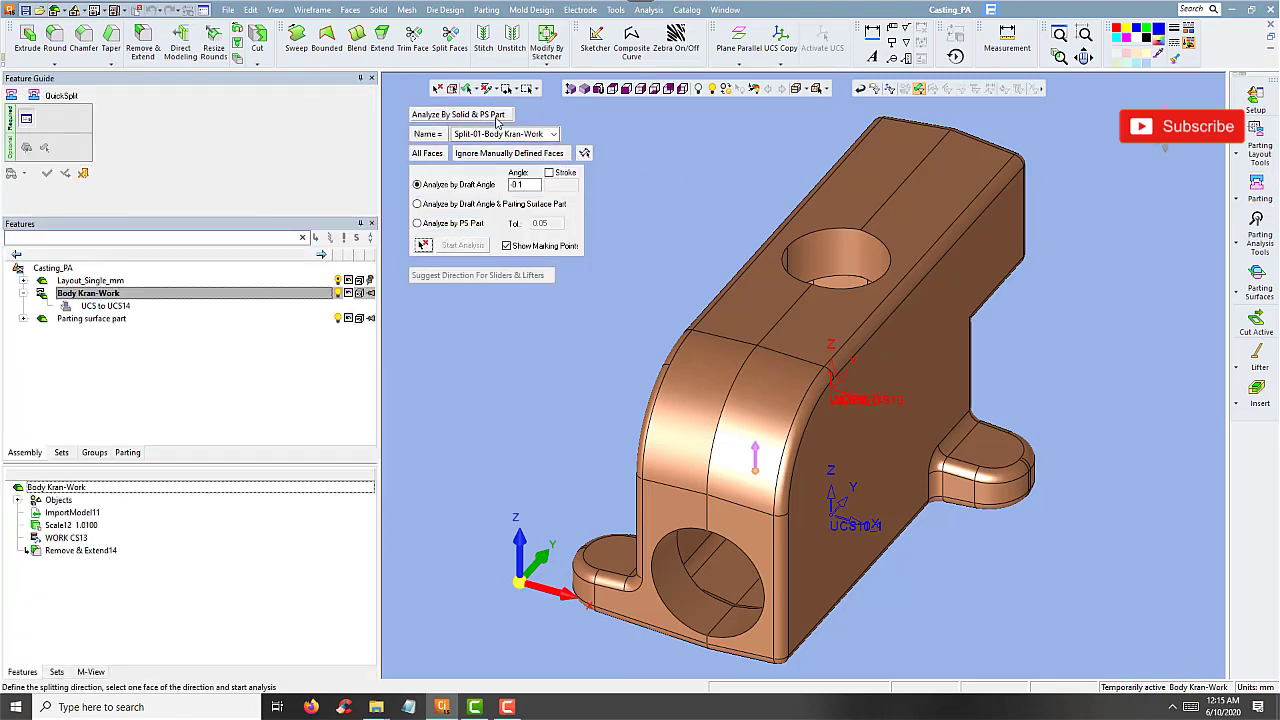
pyautogui.click(893, 369)
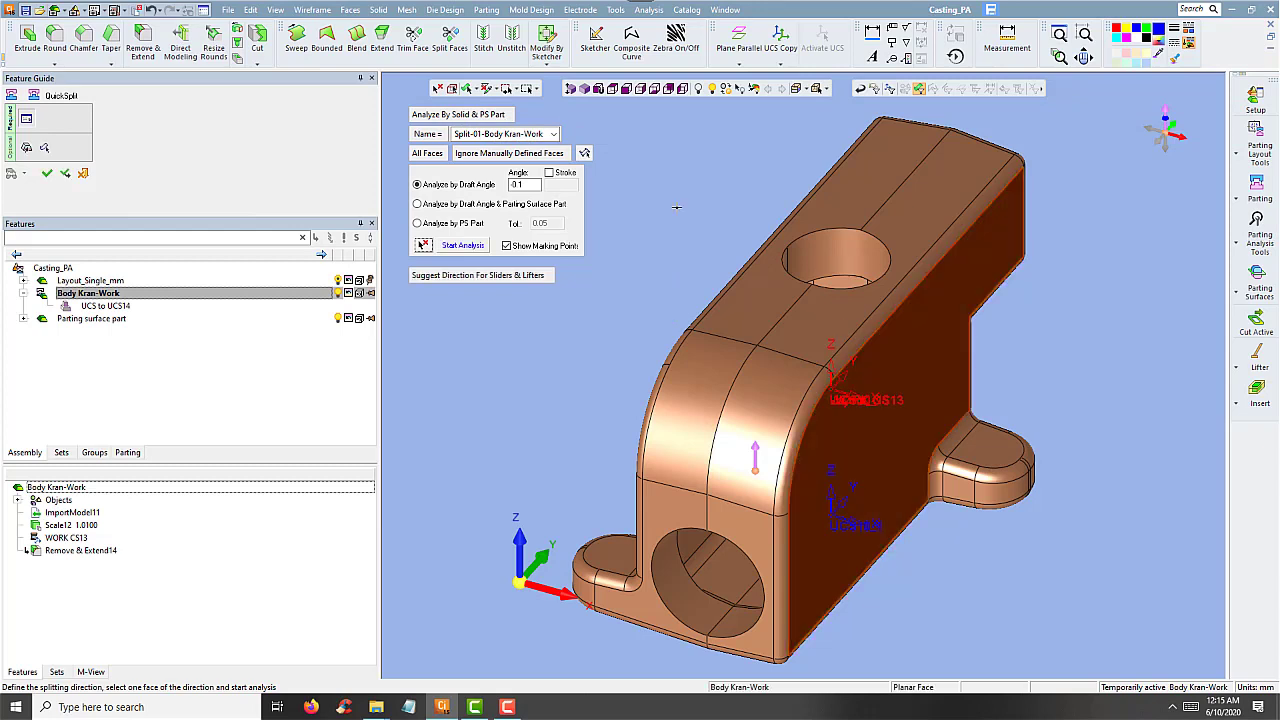
pyautogui.click(768, 480)
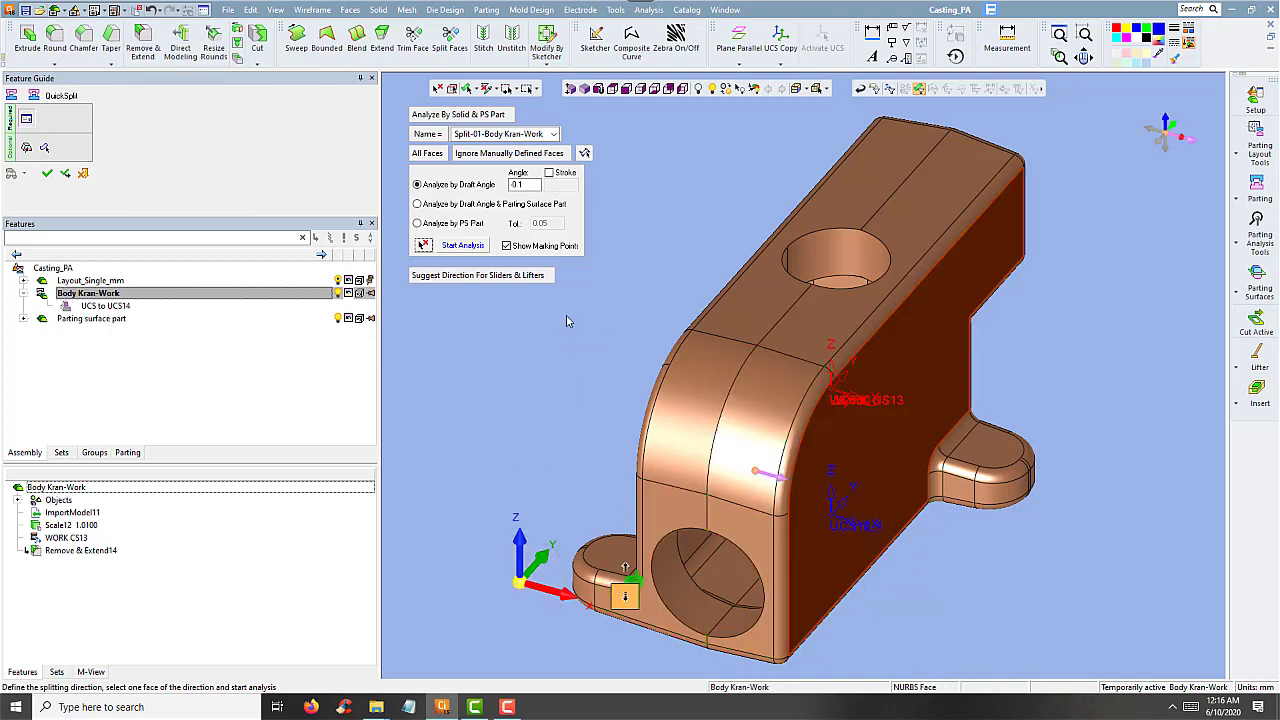
pyautogui.click(467, 247)
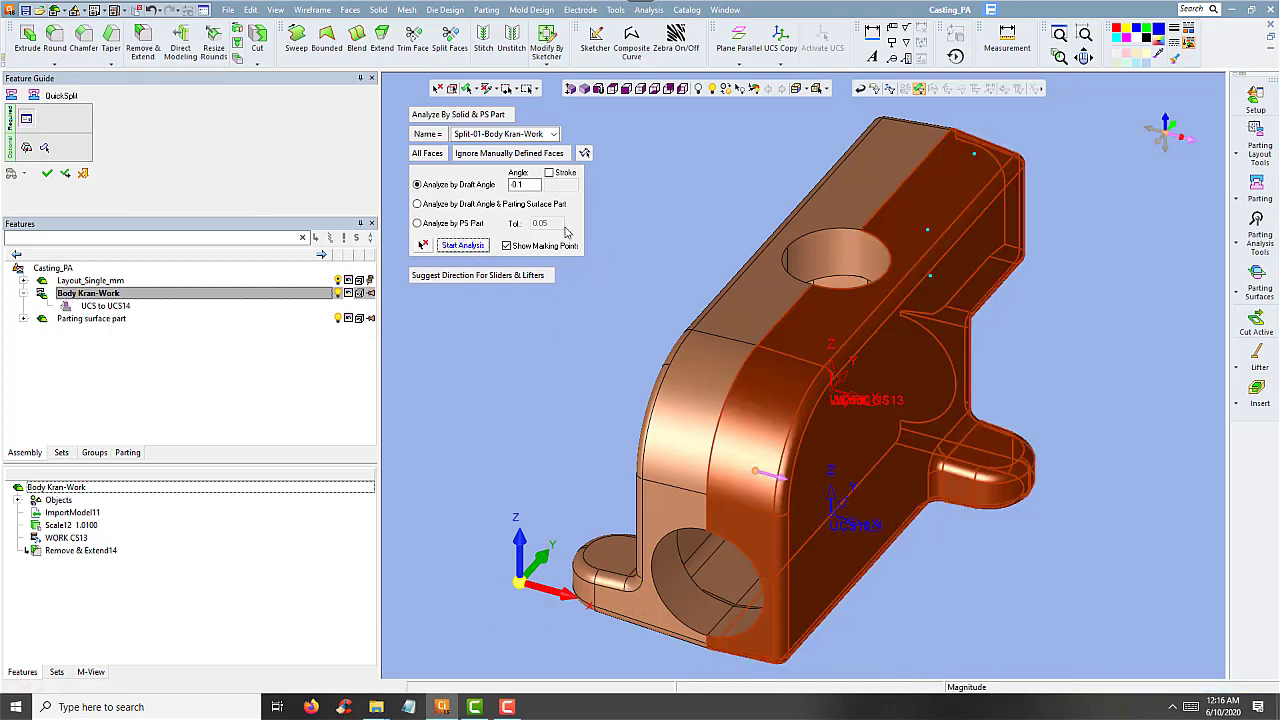
pyautogui.click(66, 175)
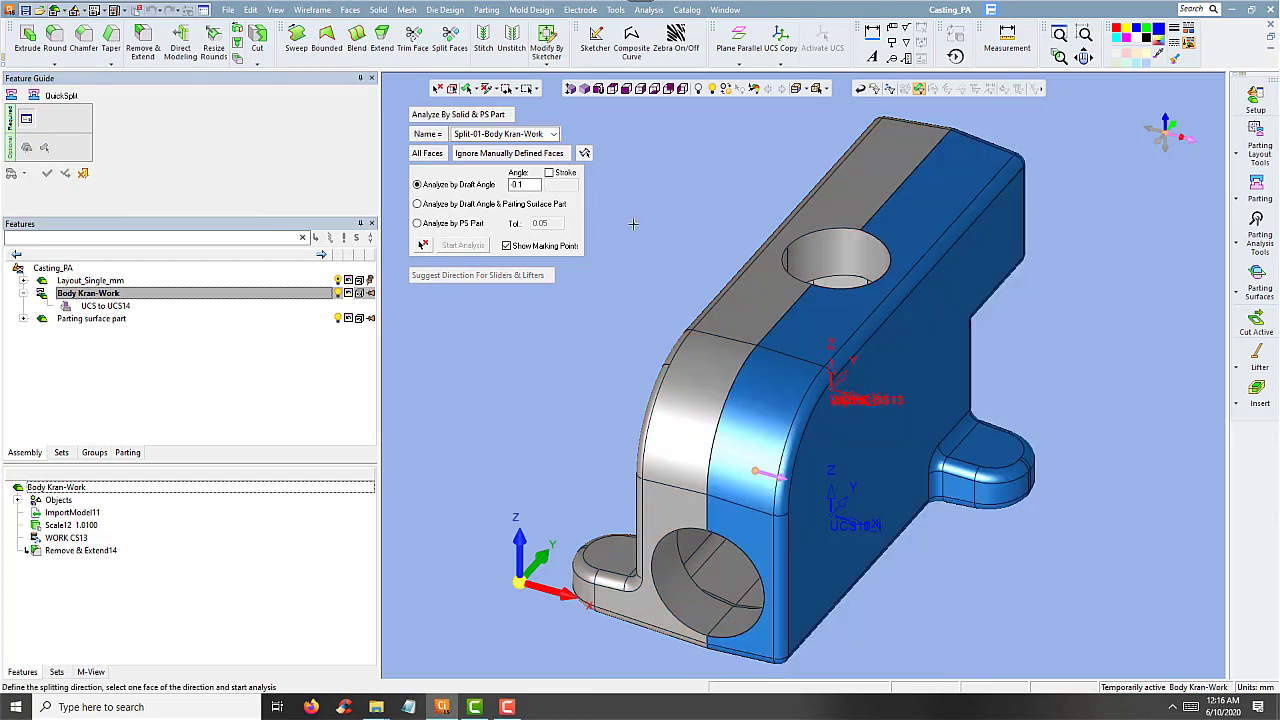
# - Assign the remaining half's outer faces to Split-02 along negative X, running the draft-angle analysis from its curved front face
pyautogui.moveTo(660, 226); pyautogui.dragTo(702, 209, button='middle')
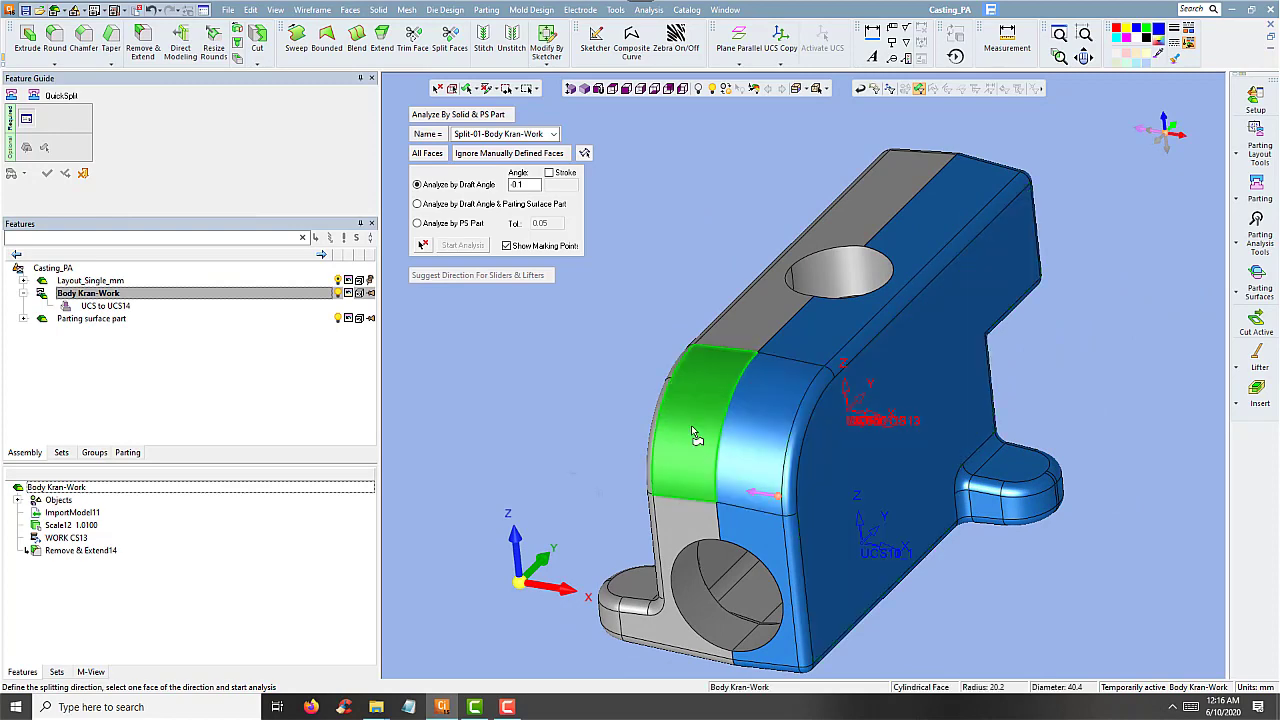
pyautogui.moveTo(686, 318)
pyautogui.mouseDown(button='middle')
pyautogui.moveTo(746, 313)
pyautogui.moveTo(688, 322)
pyautogui.mouseUp(button='middle')
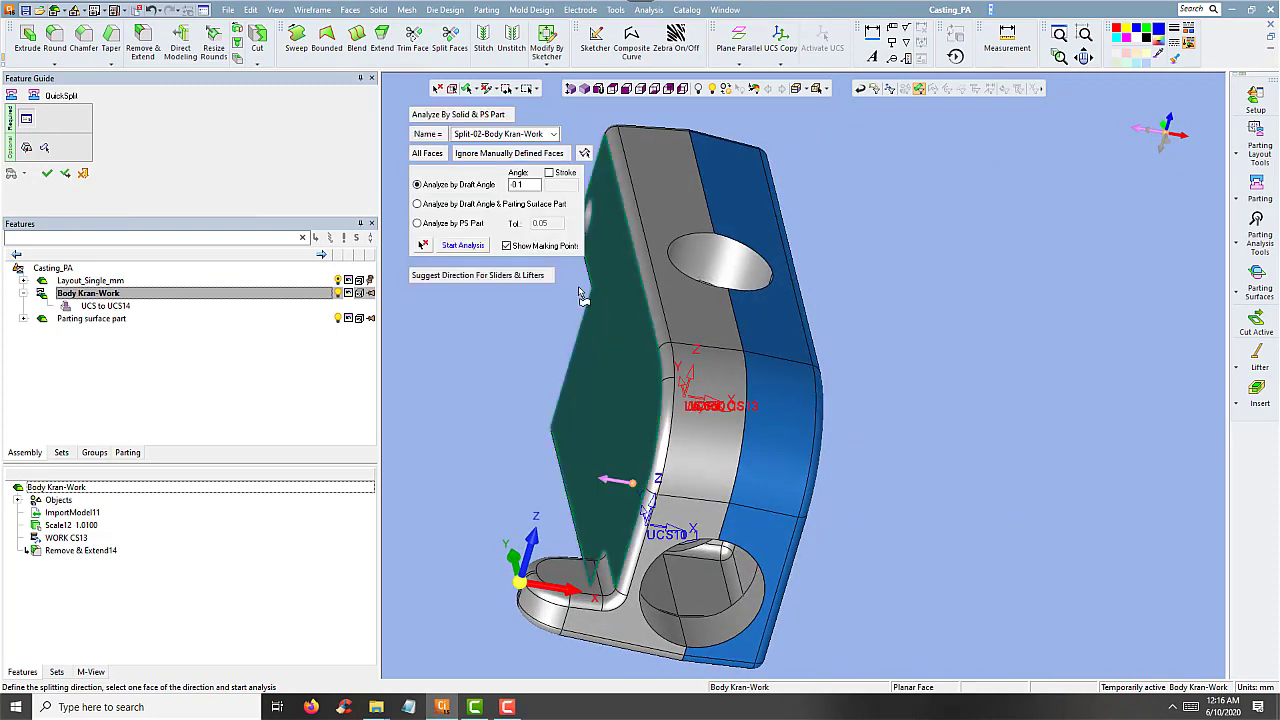
pyautogui.click(592, 343)
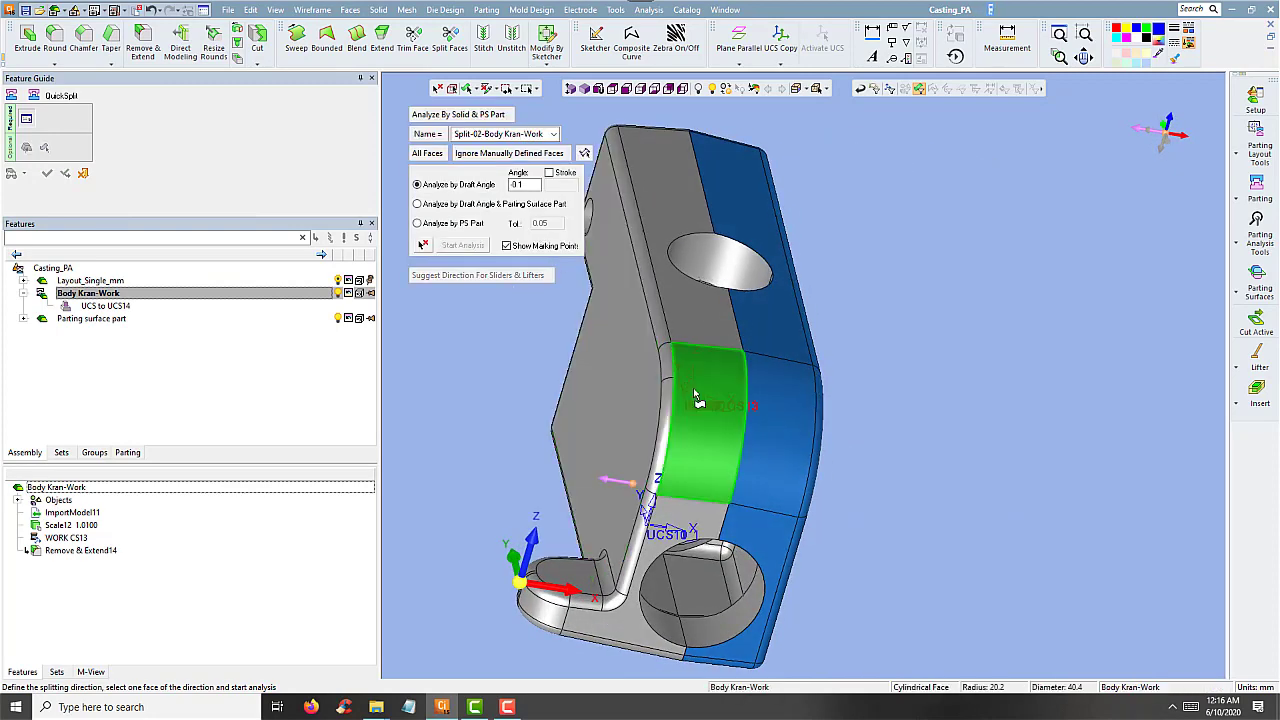
pyautogui.click(705, 425)
pyautogui.click(462, 245)
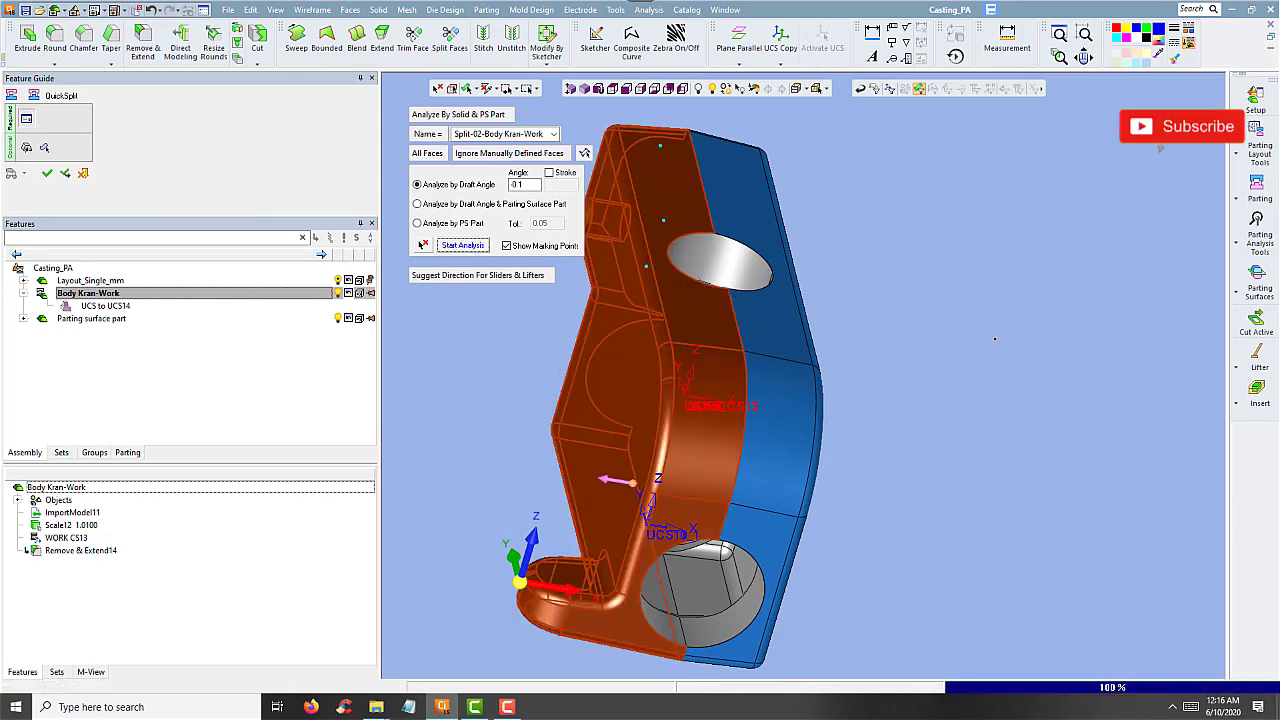
pyautogui.moveTo(1022, 360); pyautogui.dragTo(725, 229, button='middle')
pyautogui.rightClick(765, 229)
pyautogui.click(789, 220)
# - Try to define the Split-03 direction from the flat wall face of the end pocket, trying the By Angle direction definition
pyautogui.scroll(-3, 724, 188)
pyautogui.moveTo(1014, 364); pyautogui.dragTo(963, 381, button='middle')
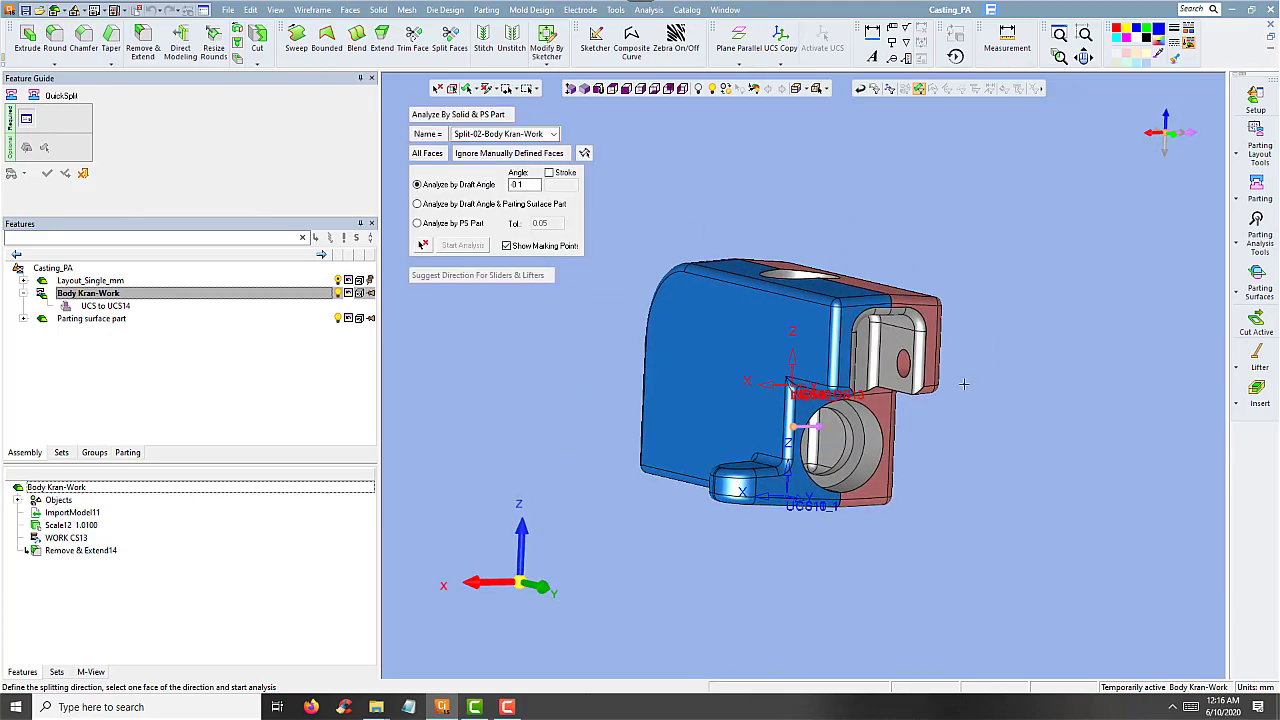
pyautogui.scroll(3, 964, 382)
pyautogui.moveTo(1061, 341); pyautogui.dragTo(981, 302, button='middle')
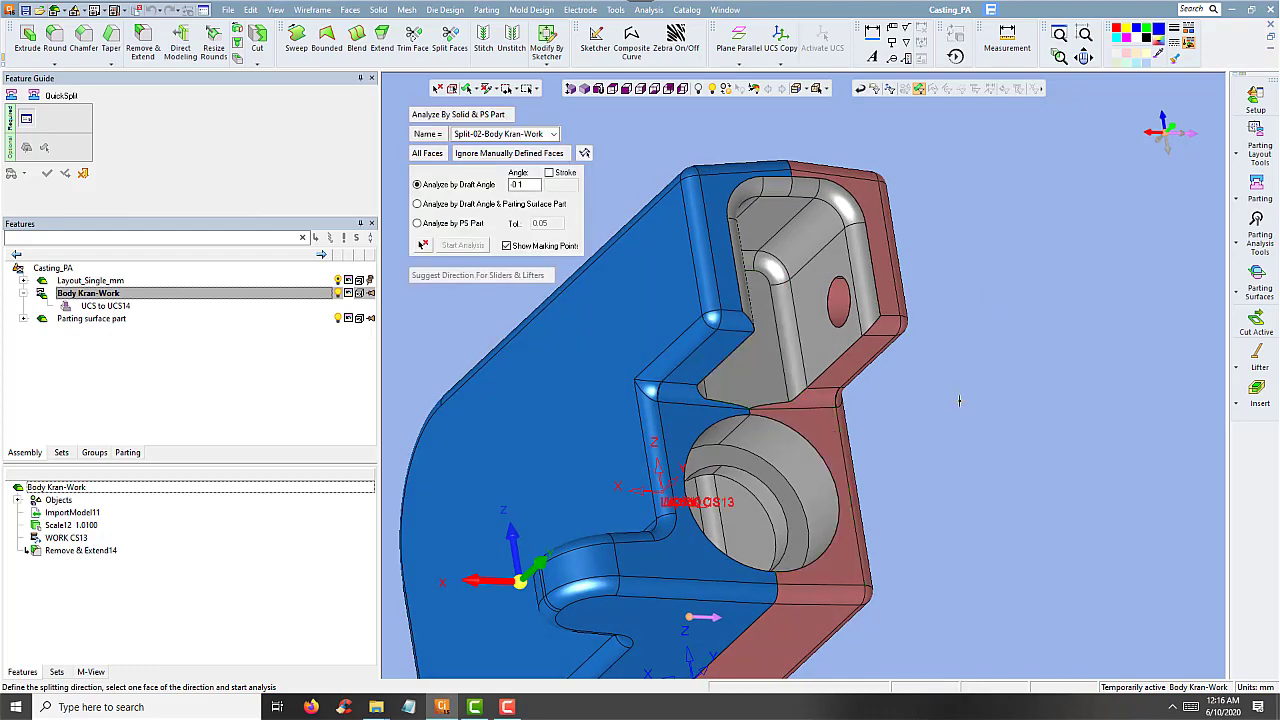
pyautogui.moveTo(996, 353); pyautogui.dragTo(1000, 366, button='middle')
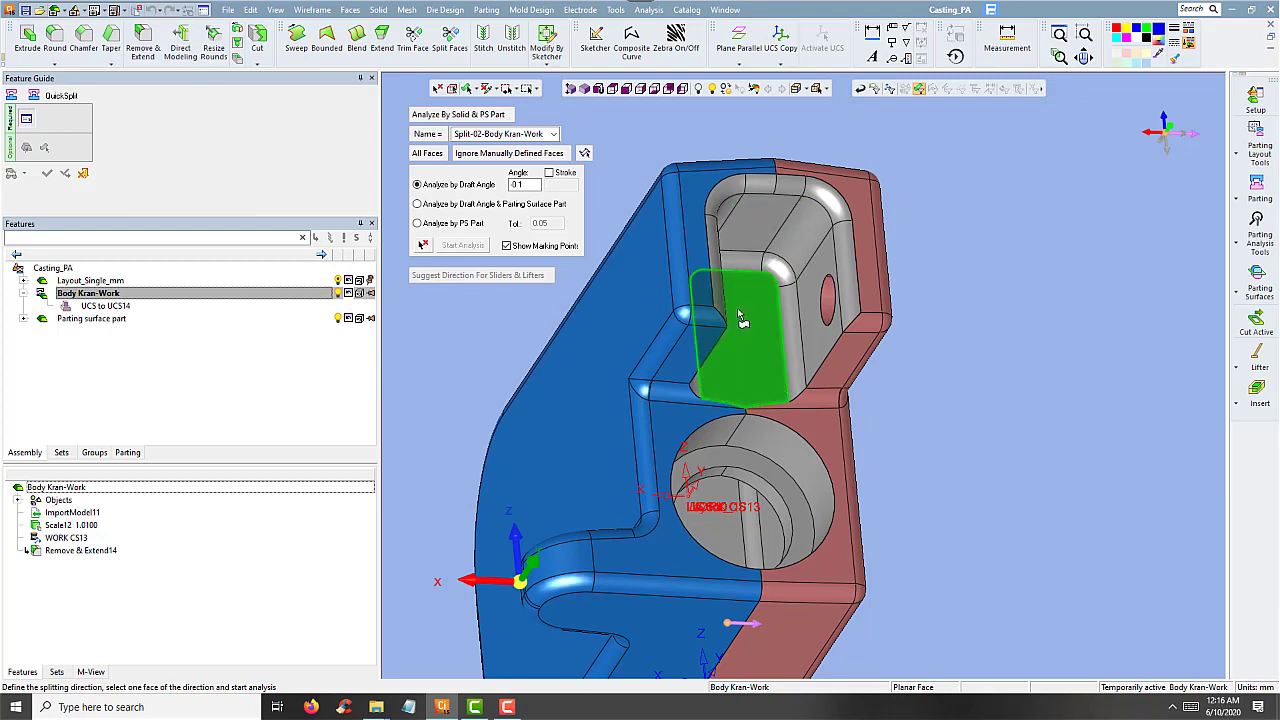
pyautogui.click(739, 314)
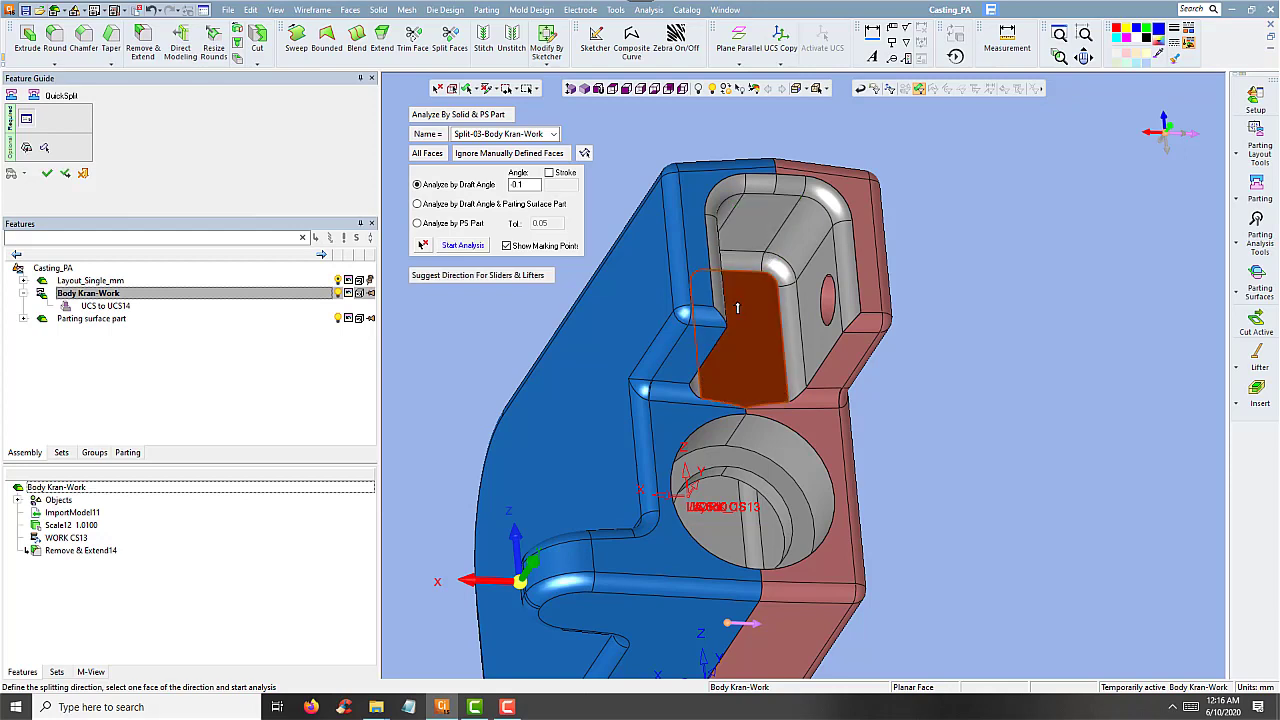
pyautogui.click(490, 279)
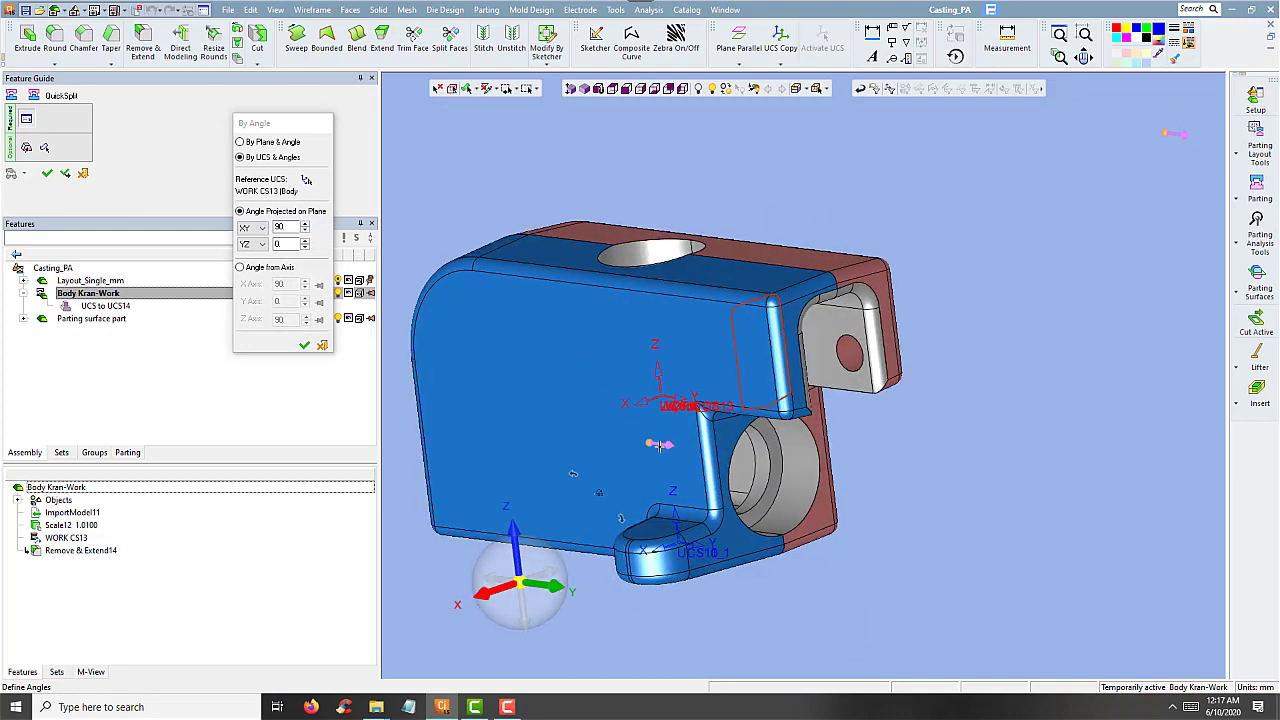
pyautogui.click(323, 345)
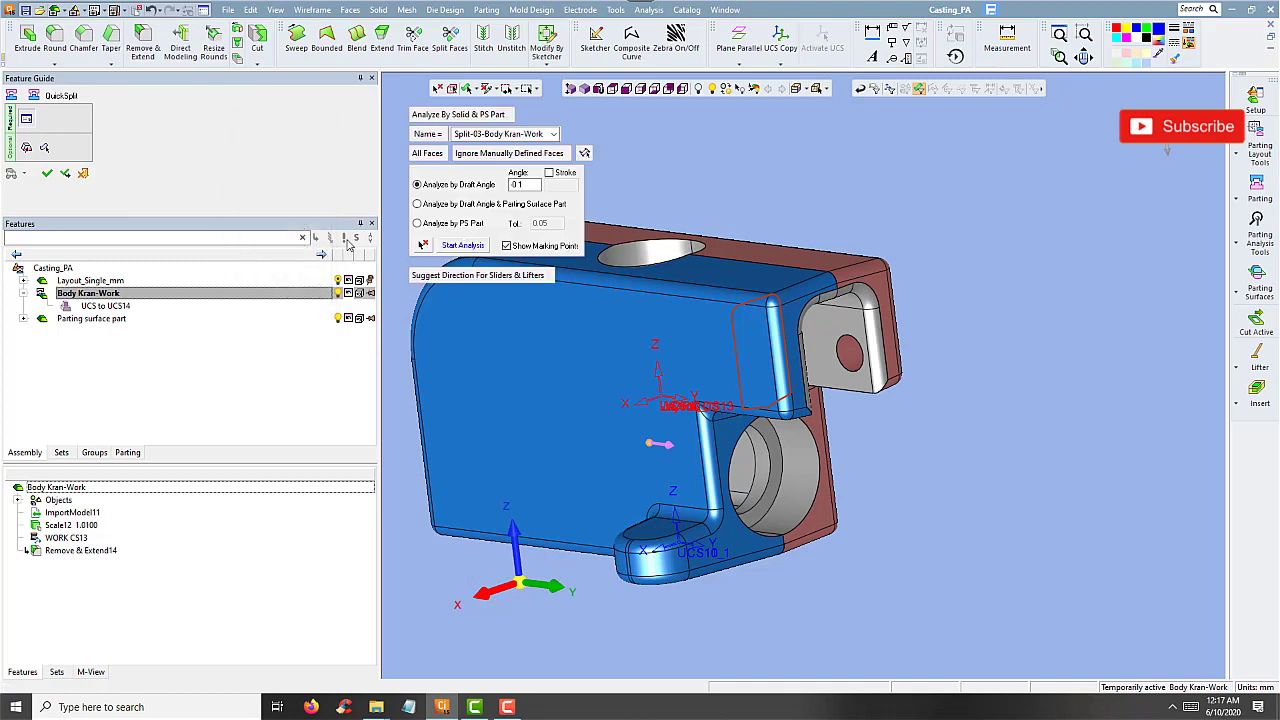
pyautogui.click(65, 173)
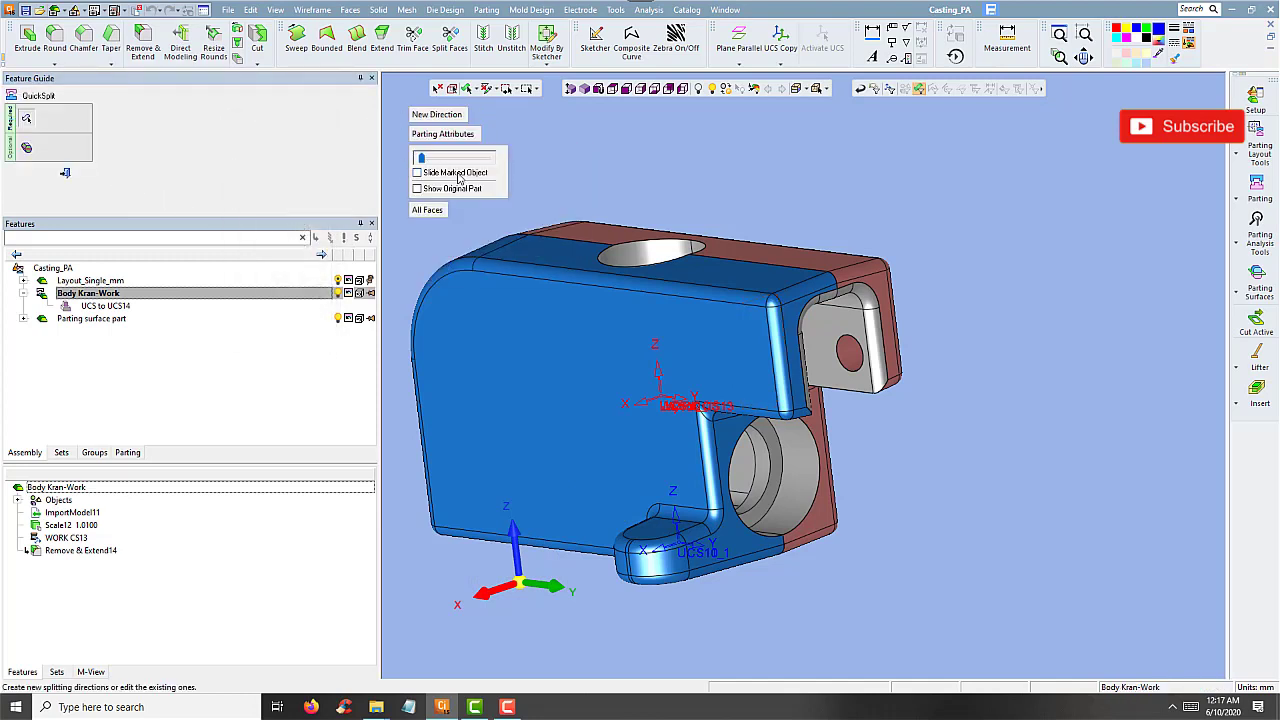
# - Open the Parting Attributes face selection and leave it without assigning any faces
pyautogui.click(444, 134)
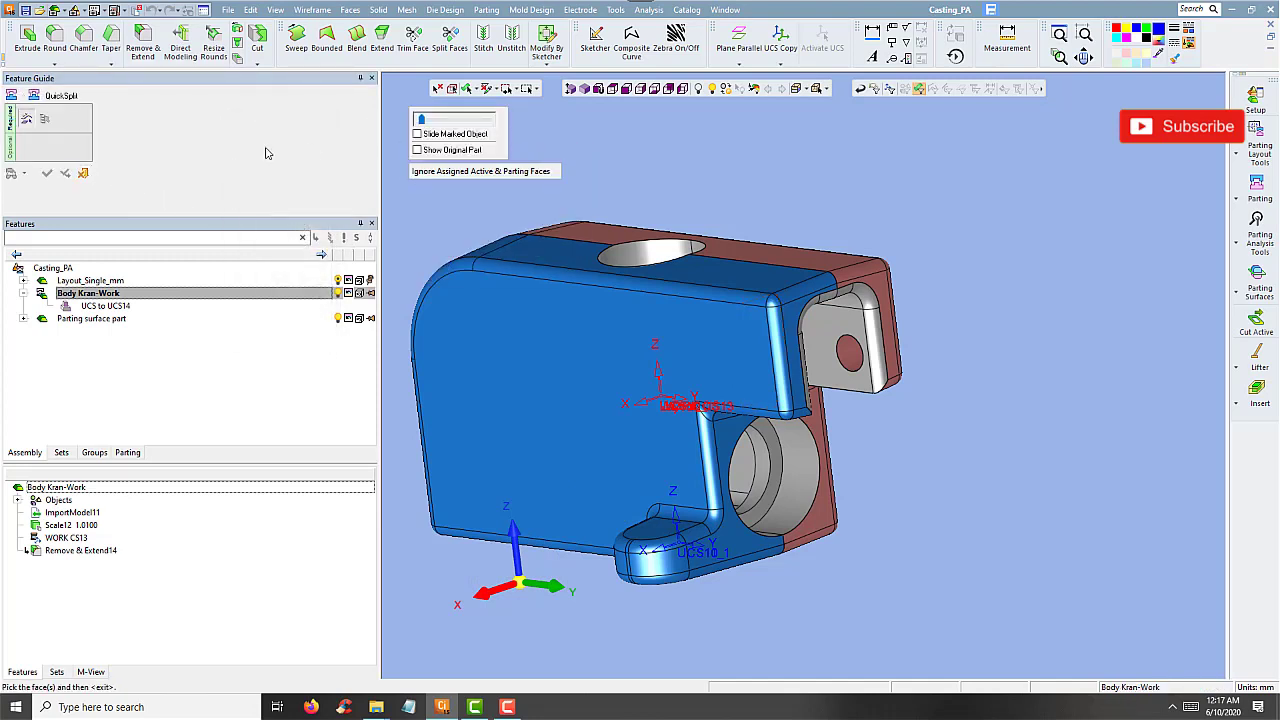
pyautogui.click(83, 174)
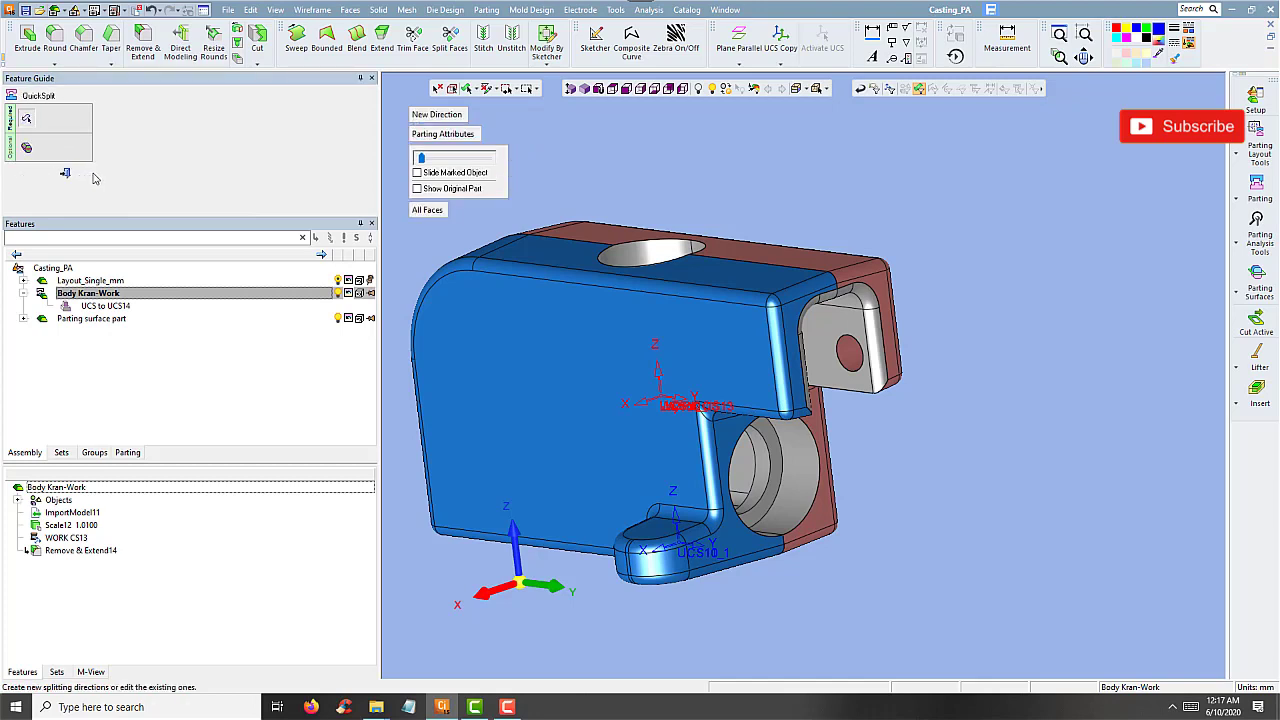
# - Define the Split-03 direction from the end pocket's flat wall face, using UCS & Angles with XY 90 and YZ 0 for positive Y
pyautogui.click(1256, 200)
pyautogui.click(437, 114)
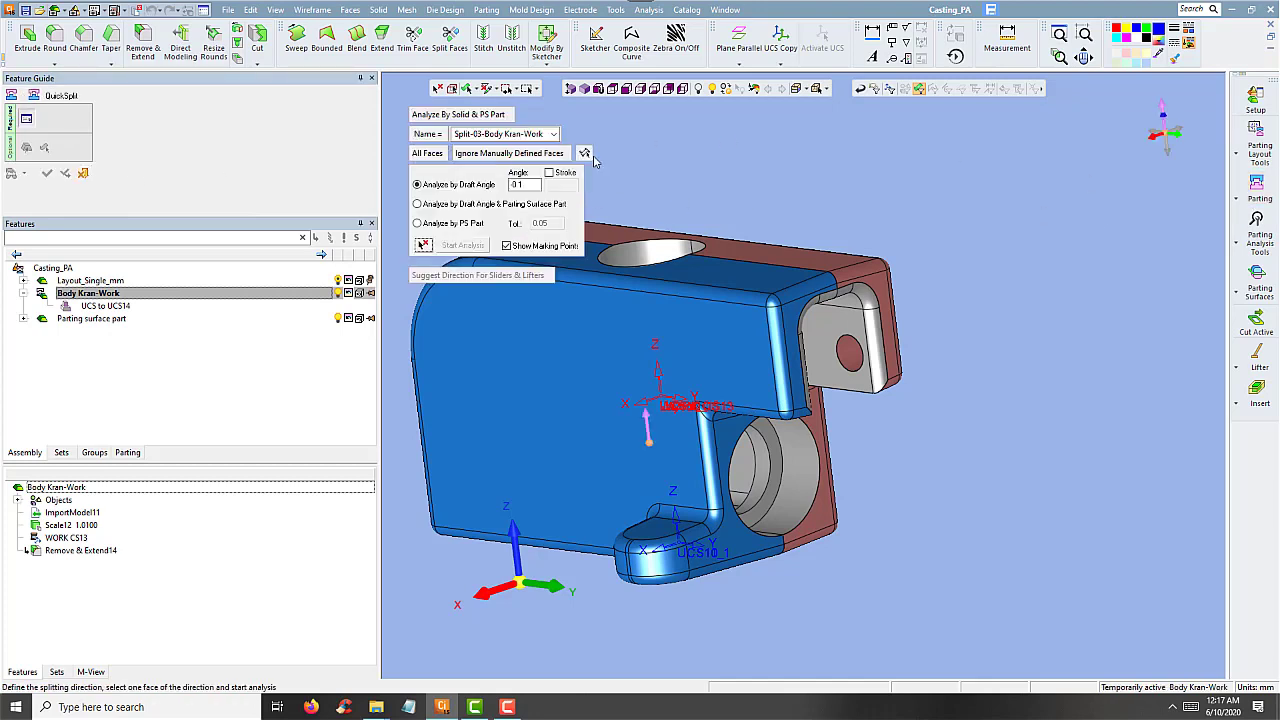
pyautogui.moveTo(1222, 378); pyautogui.dragTo(1166, 360, button='middle')
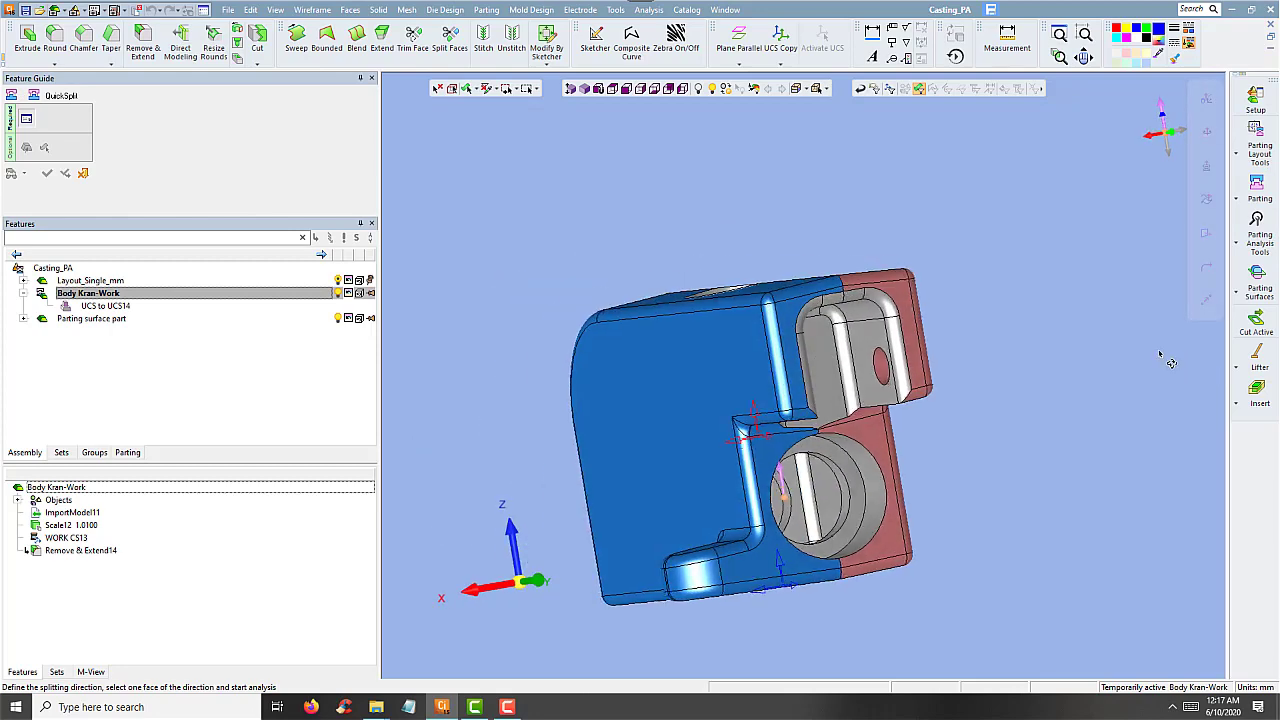
pyautogui.moveTo(1027, 360); pyautogui.dragTo(1078, 357, button='middle')
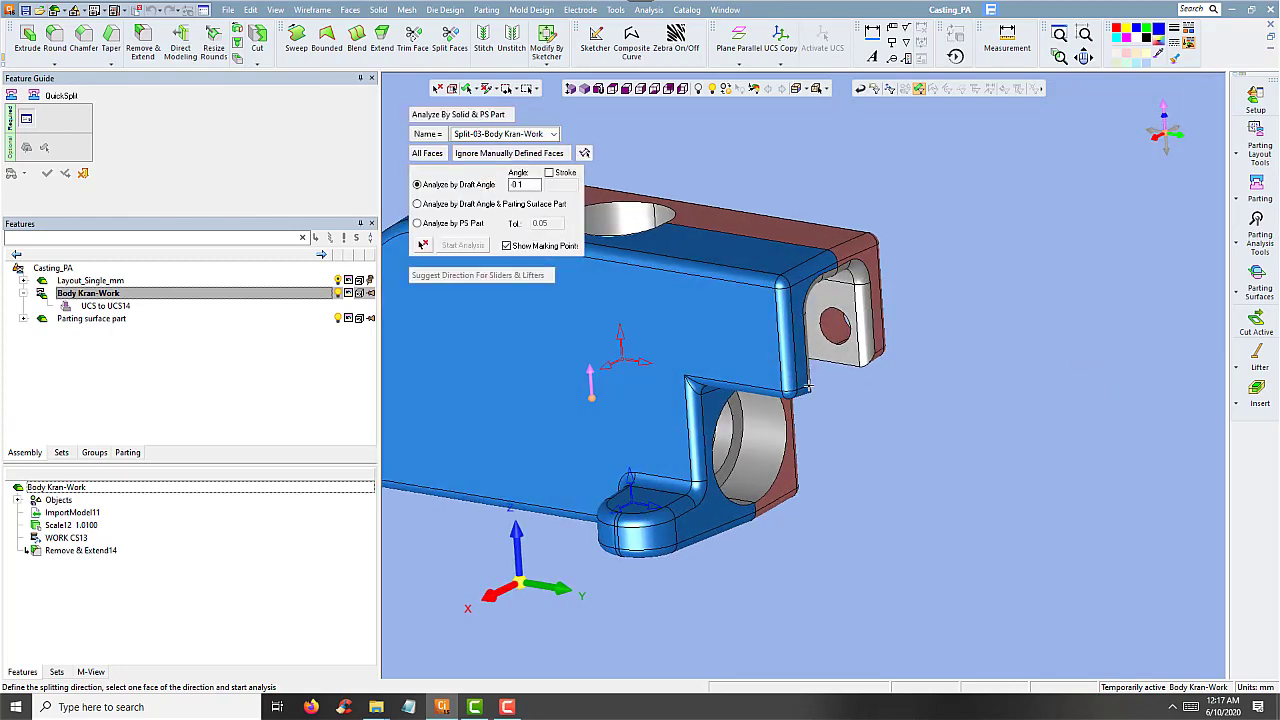
pyautogui.click(594, 392)
pyautogui.moveTo(960, 437); pyautogui.dragTo(914, 431, button='middle')
pyautogui.click(822, 346)
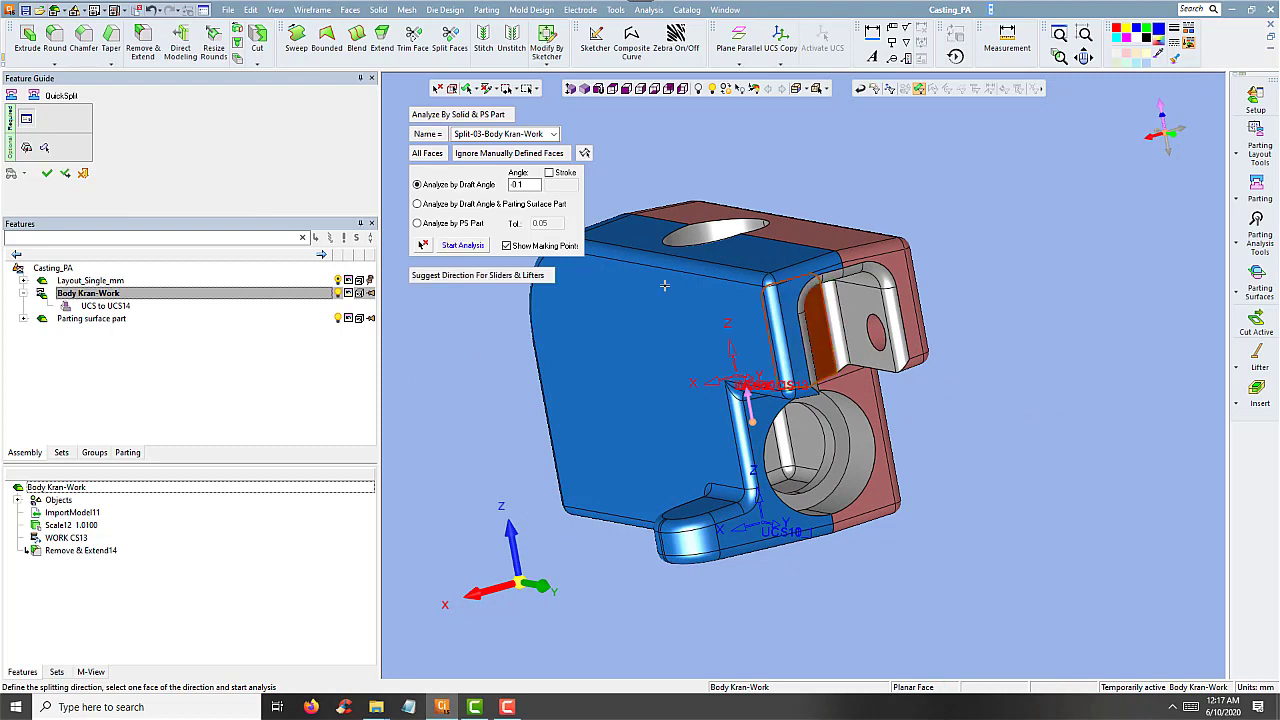
pyautogui.click(457, 276)
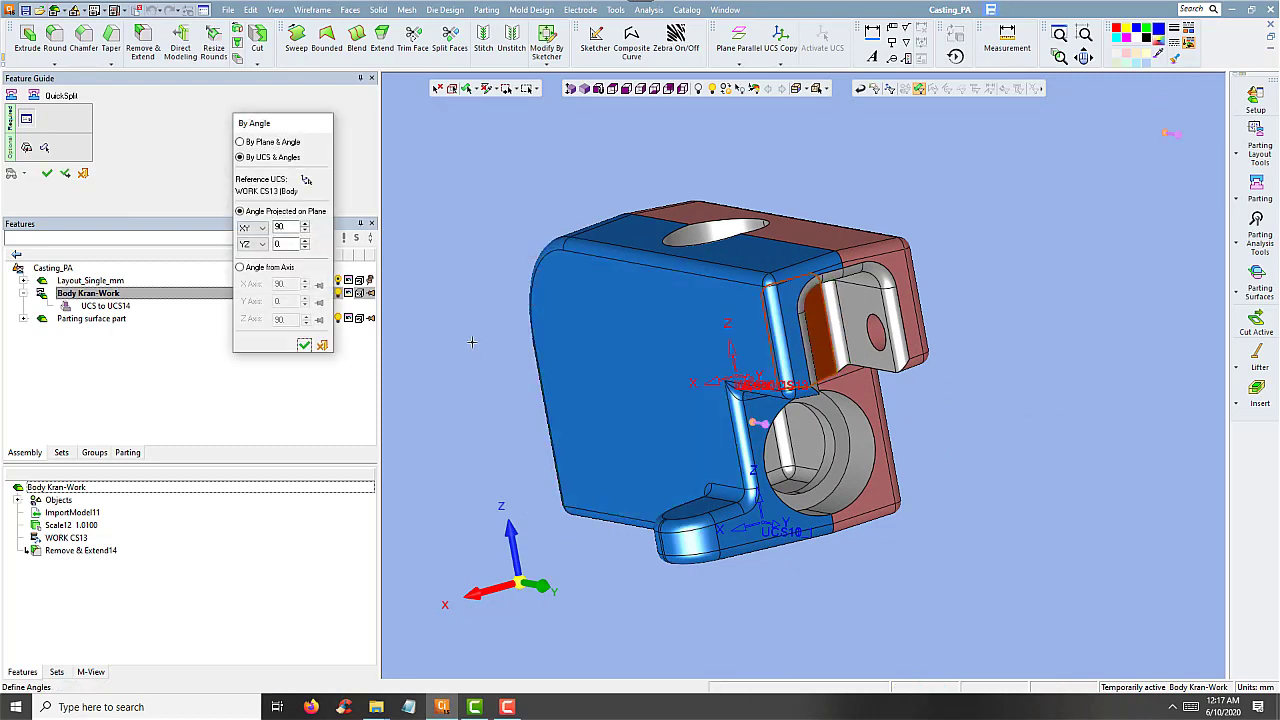
pyautogui.moveTo(494, 356); pyautogui.dragTo(554, 367, button='middle')
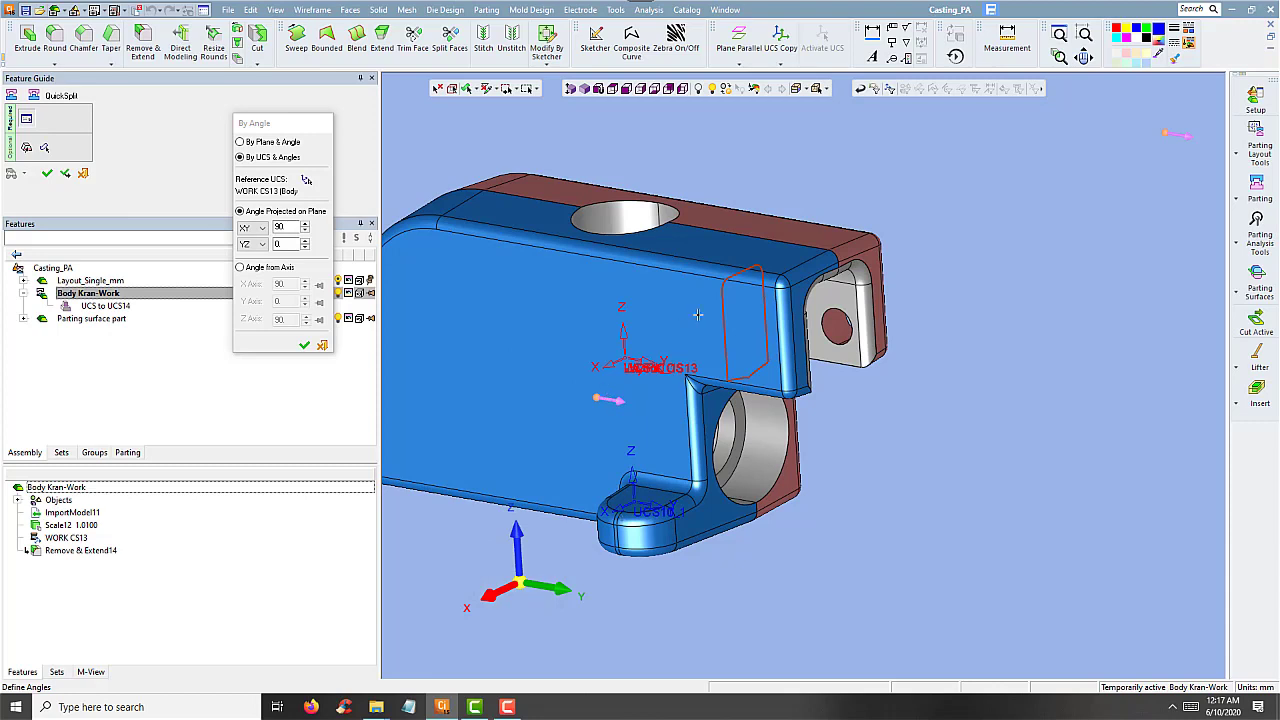
pyautogui.click(304, 346)
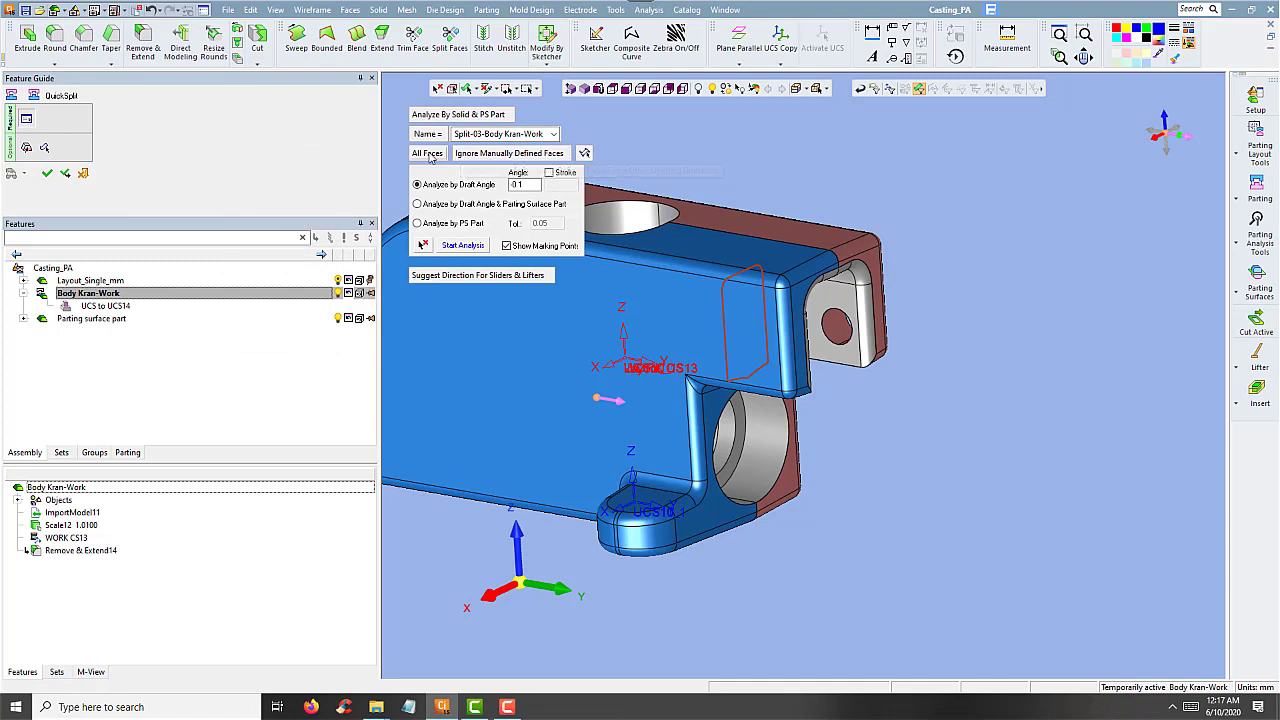
# - Assign the end pocket's faces to Split-03 by draft-angle analysis, ignoring already assigned faces
pyautogui.click(437, 154)
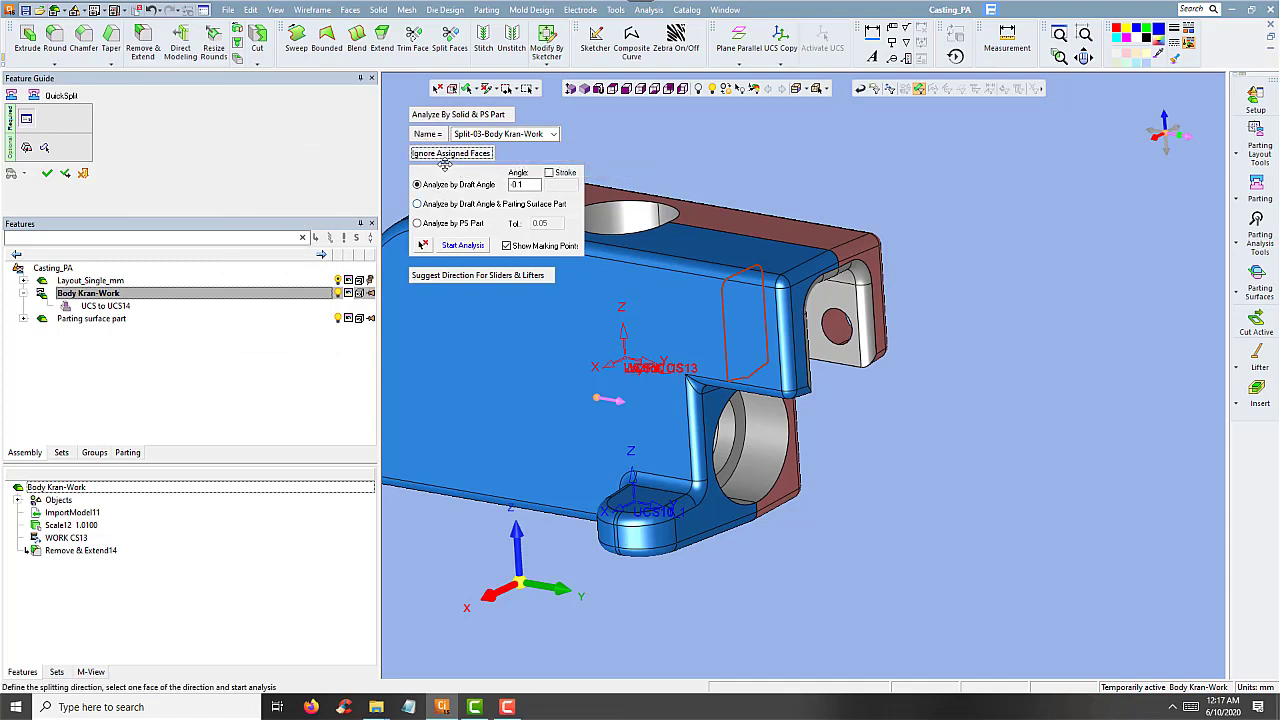
pyautogui.click(465, 246)
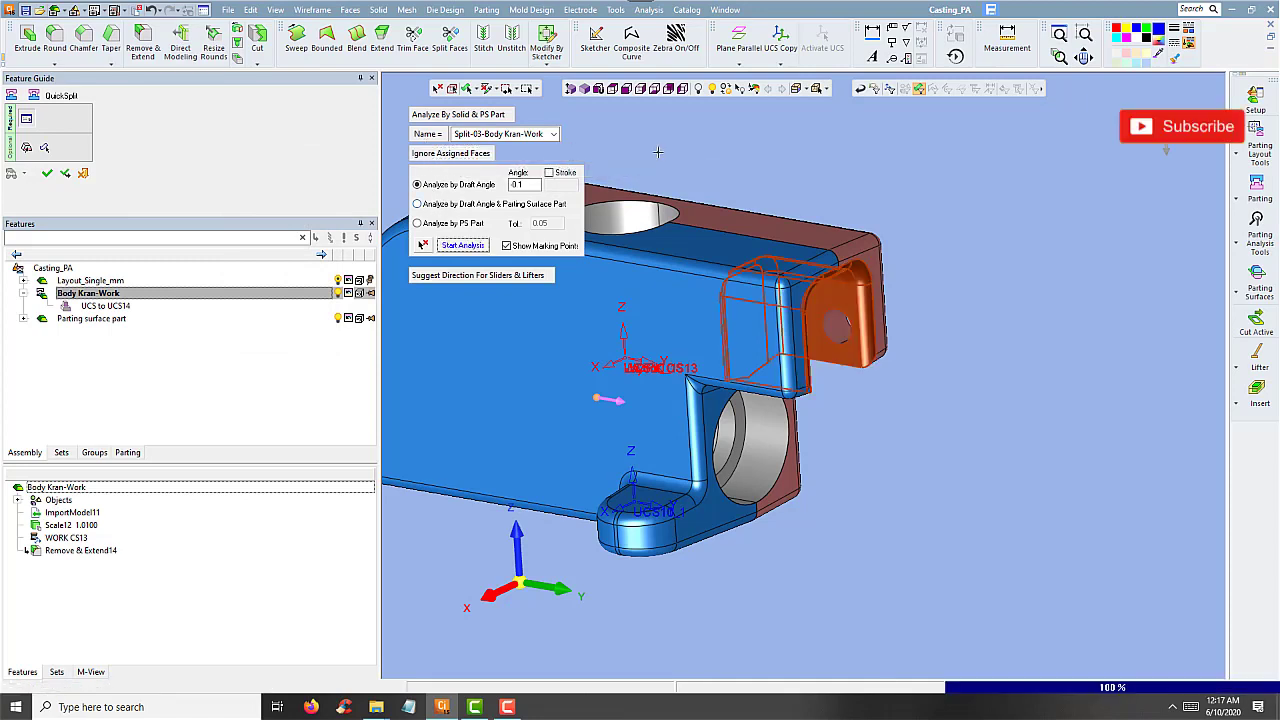
pyautogui.moveTo(718, 164)
pyautogui.keyDown('ctrl'); pyautogui.mouseDown()
pyautogui.moveTo(700, 157)
pyautogui.moveTo(720, 151)
pyautogui.mouseUp(); pyautogui.keyUp('ctrl')
pyautogui.middleClick(720, 153)
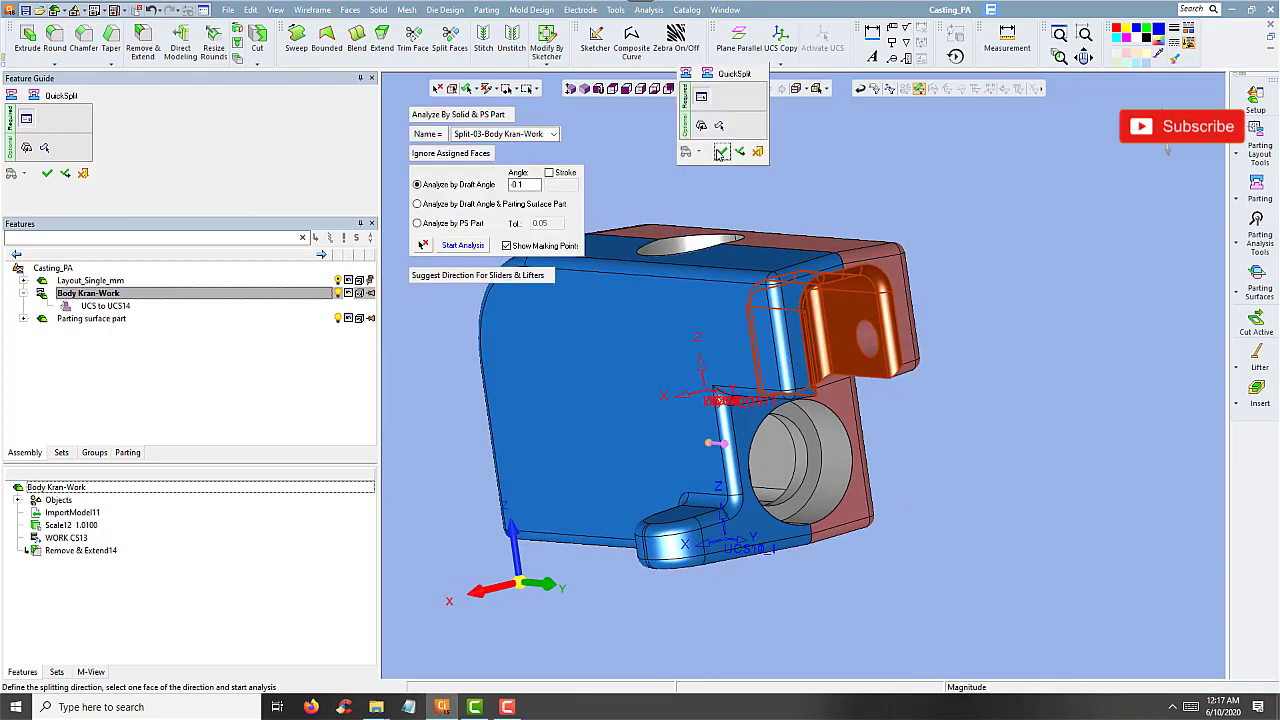
pyautogui.click(721, 152)
# - Slide the split directions apart to check the face assignments of all three, and exit QuickSplit
pyautogui.moveTo(425, 160); pyautogui.dragTo(455, 158)
pyautogui.moveTo(669, 198)
pyautogui.keyDown('ctrl'); pyautogui.mouseDown()
pyautogui.moveTo(716, 270)
pyautogui.moveTo(710, 306)
pyautogui.moveTo(655, 188)
pyautogui.mouseUp(); pyautogui.keyUp('ctrl')
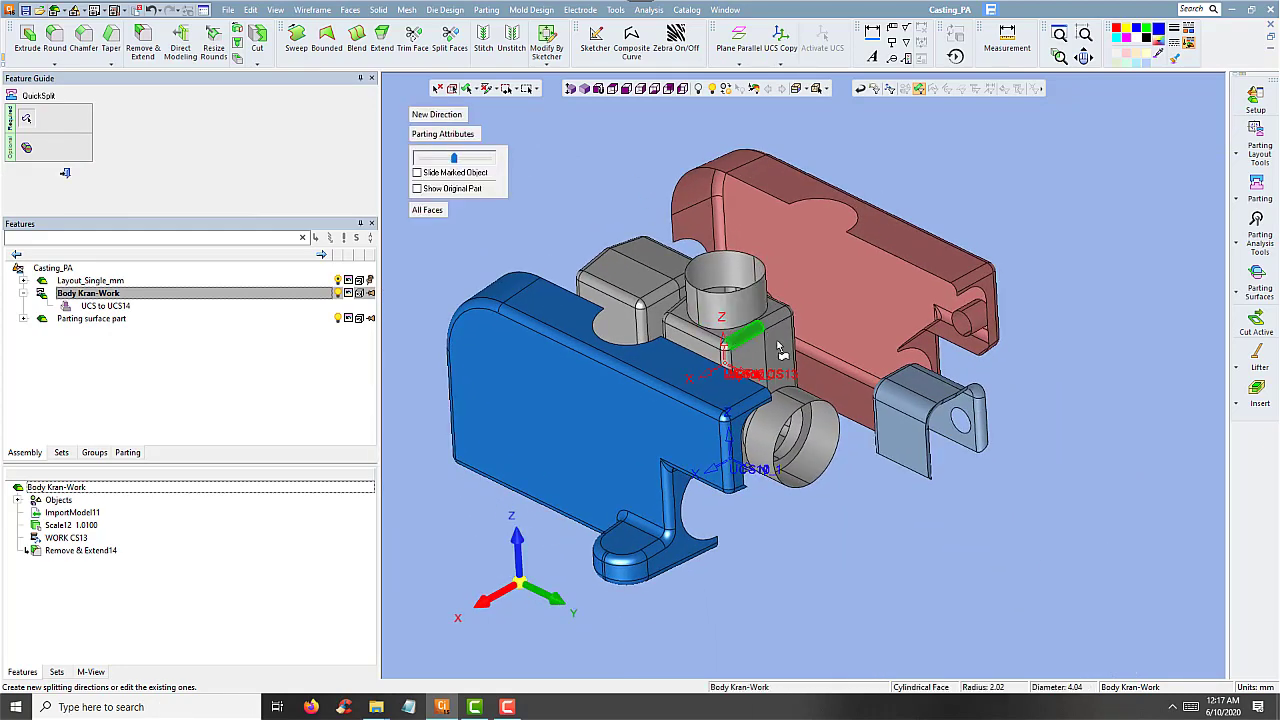
pyautogui.keyDown('ctrl'); pyautogui.moveTo(838, 399); pyautogui.dragTo(765, 345); pyautogui.keyUp('ctrl')
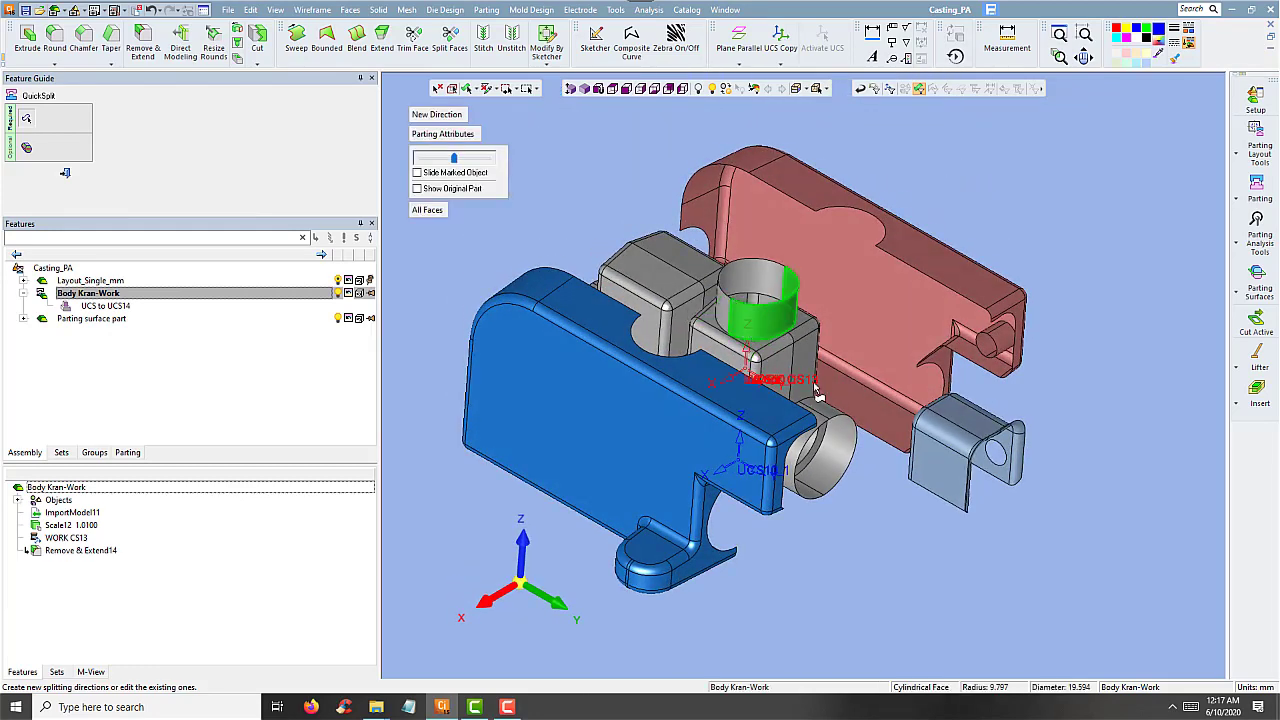
pyautogui.moveTo(457, 162); pyautogui.dragTo(462, 162)
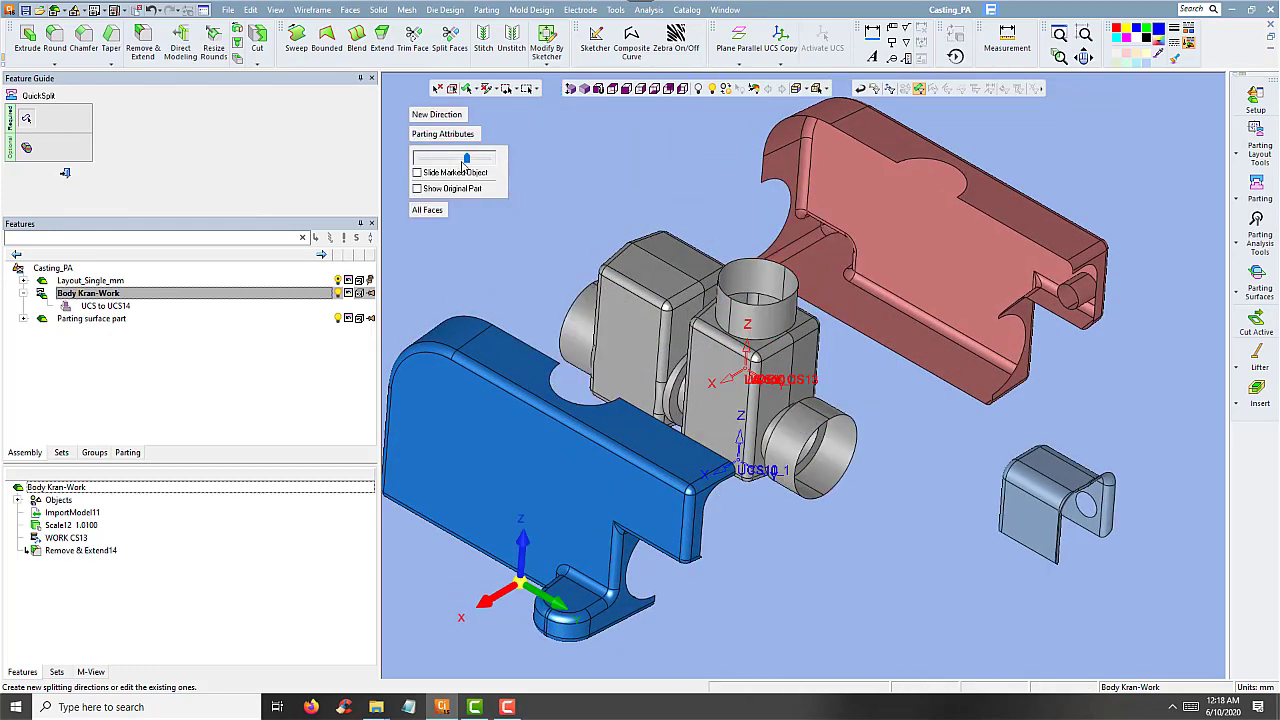
pyautogui.click(27, 320)
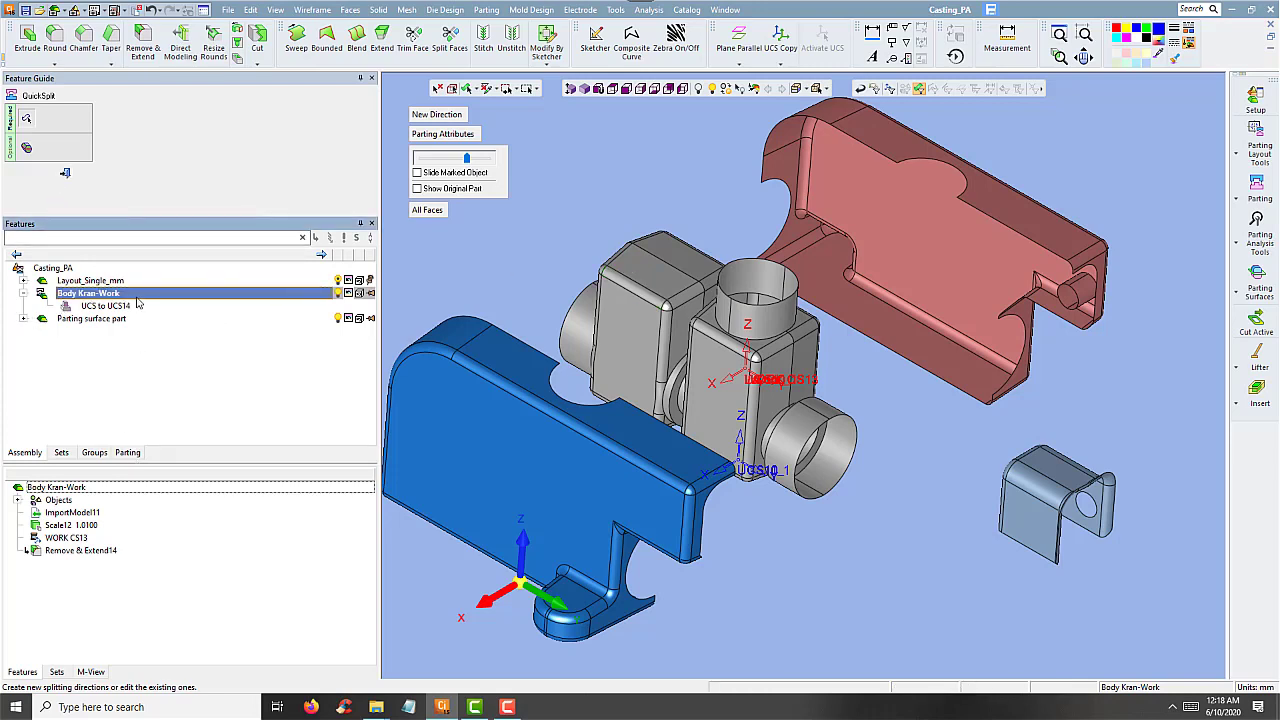
pyautogui.click(66, 173)
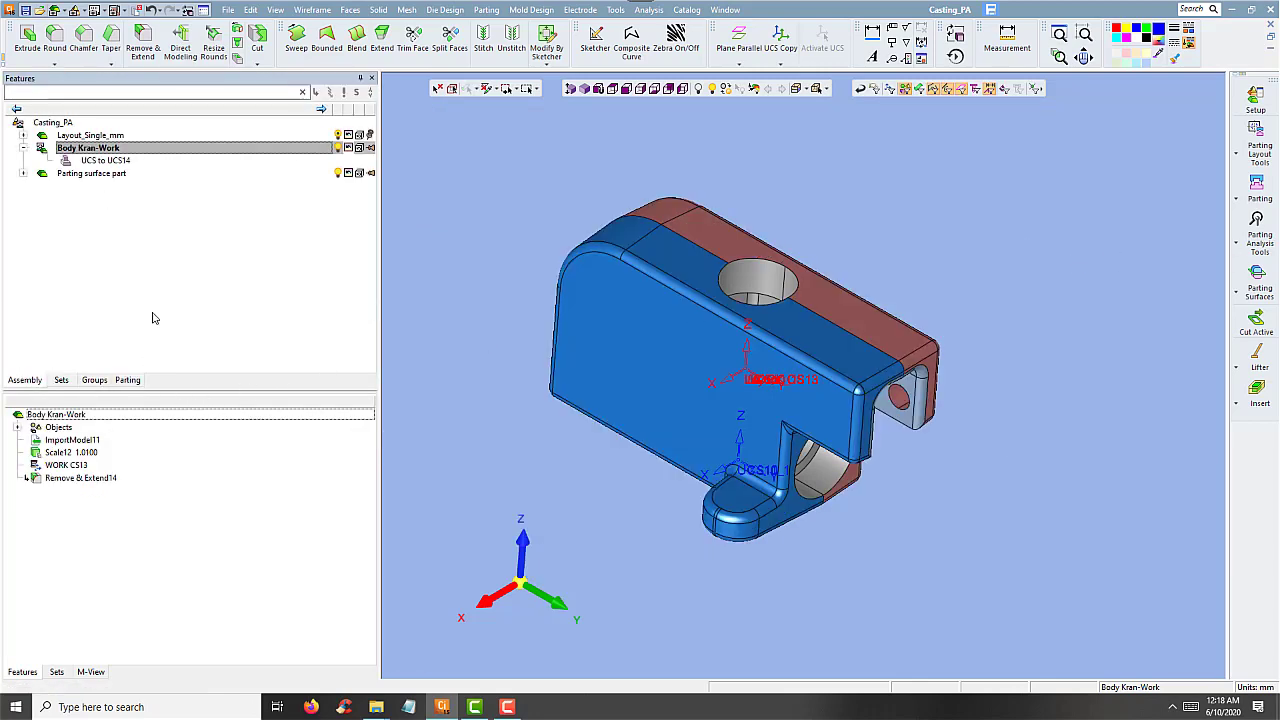
# - Examine in the parting tree which faces belong to Split-01, Split-02, Split-03 and the Unassigned set of Body Kran-Work
pyautogui.click(38, 92)
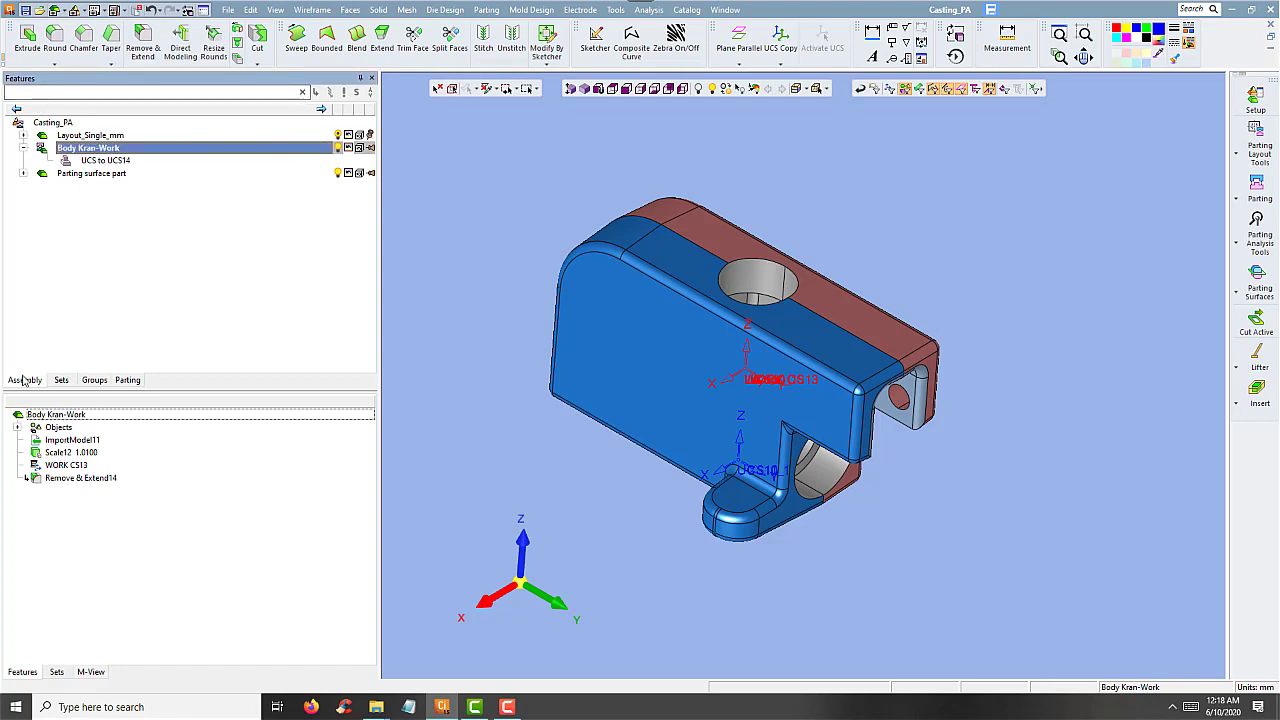
pyautogui.click(132, 386)
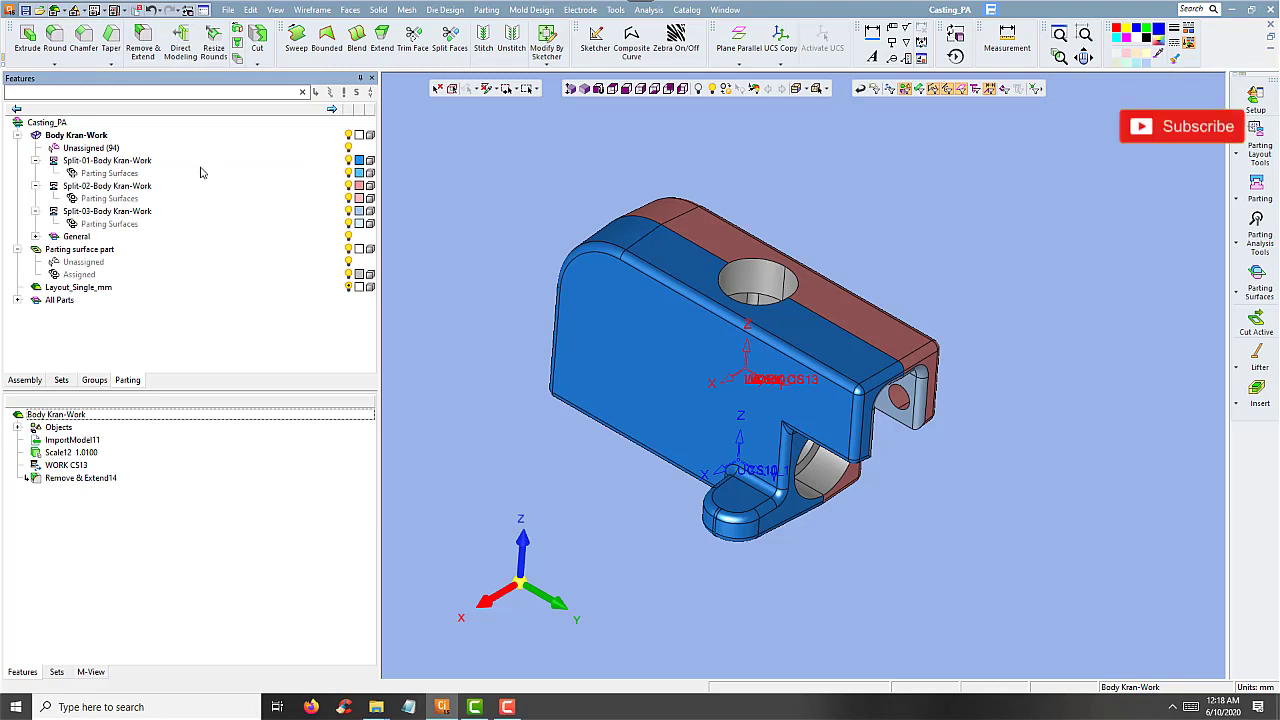
pyautogui.click(137, 162)
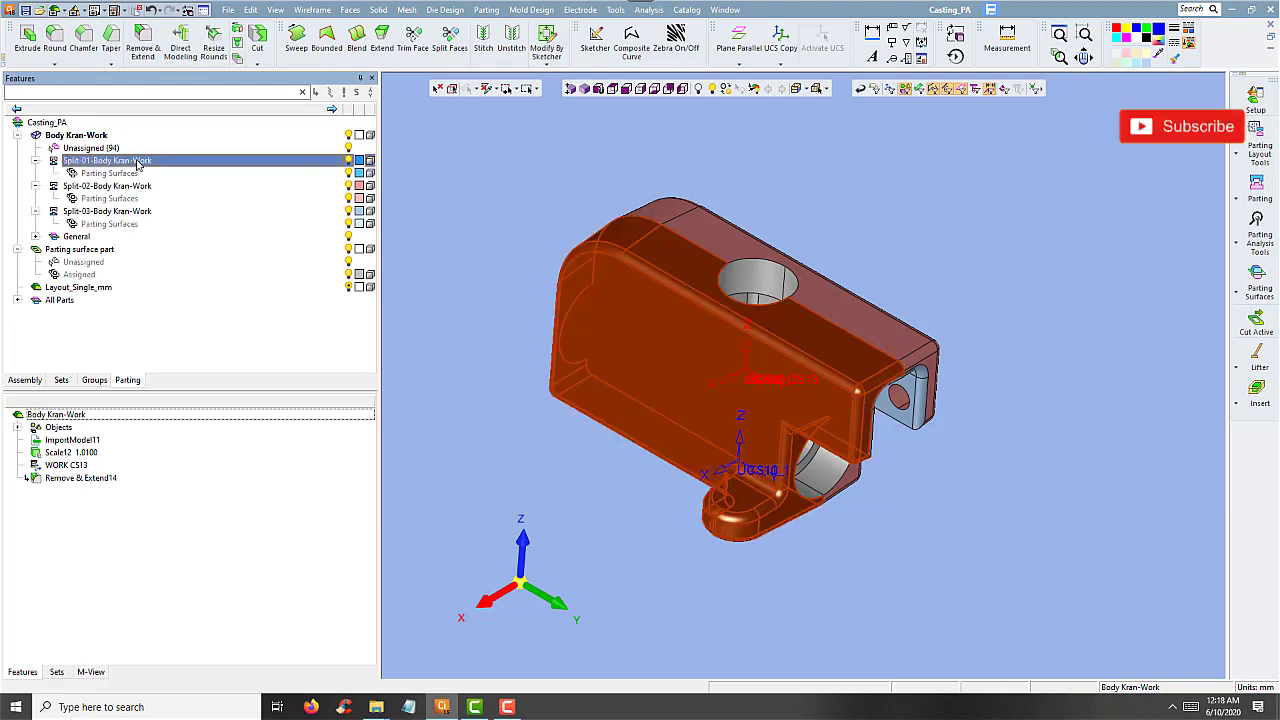
pyautogui.click(98, 188)
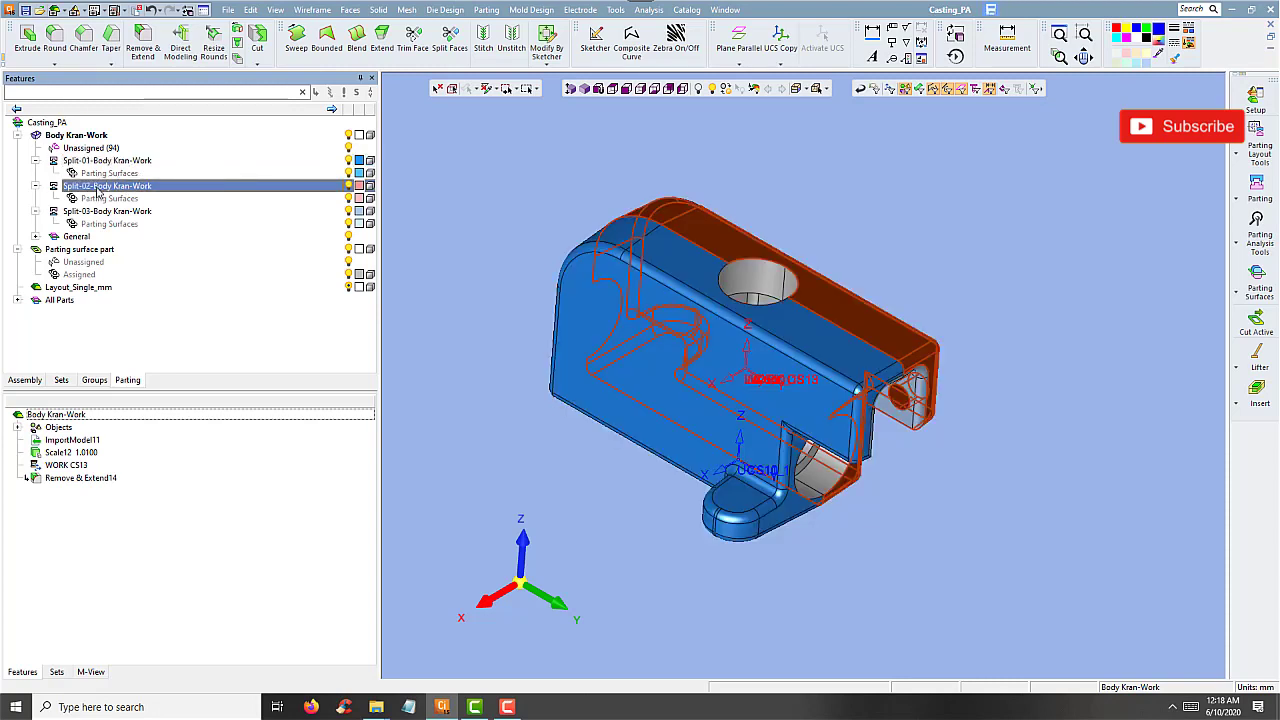
pyautogui.click(103, 162)
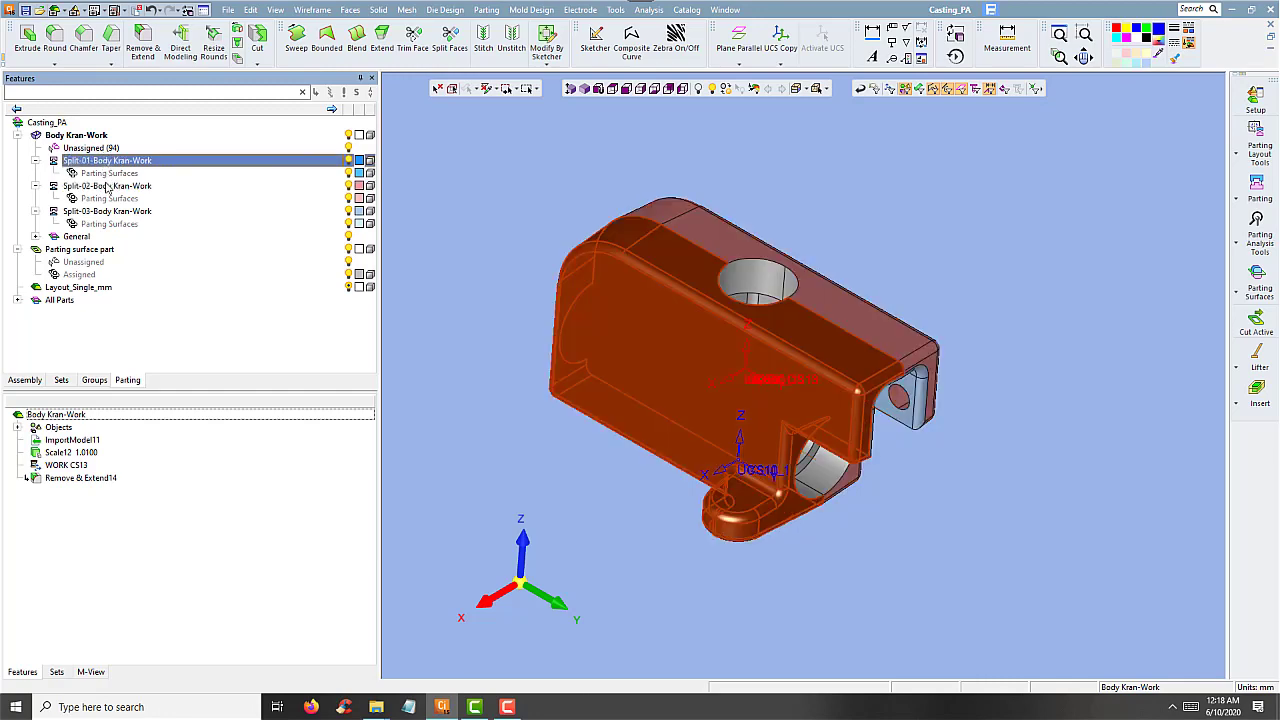
pyautogui.click(107, 188)
pyautogui.click(108, 212)
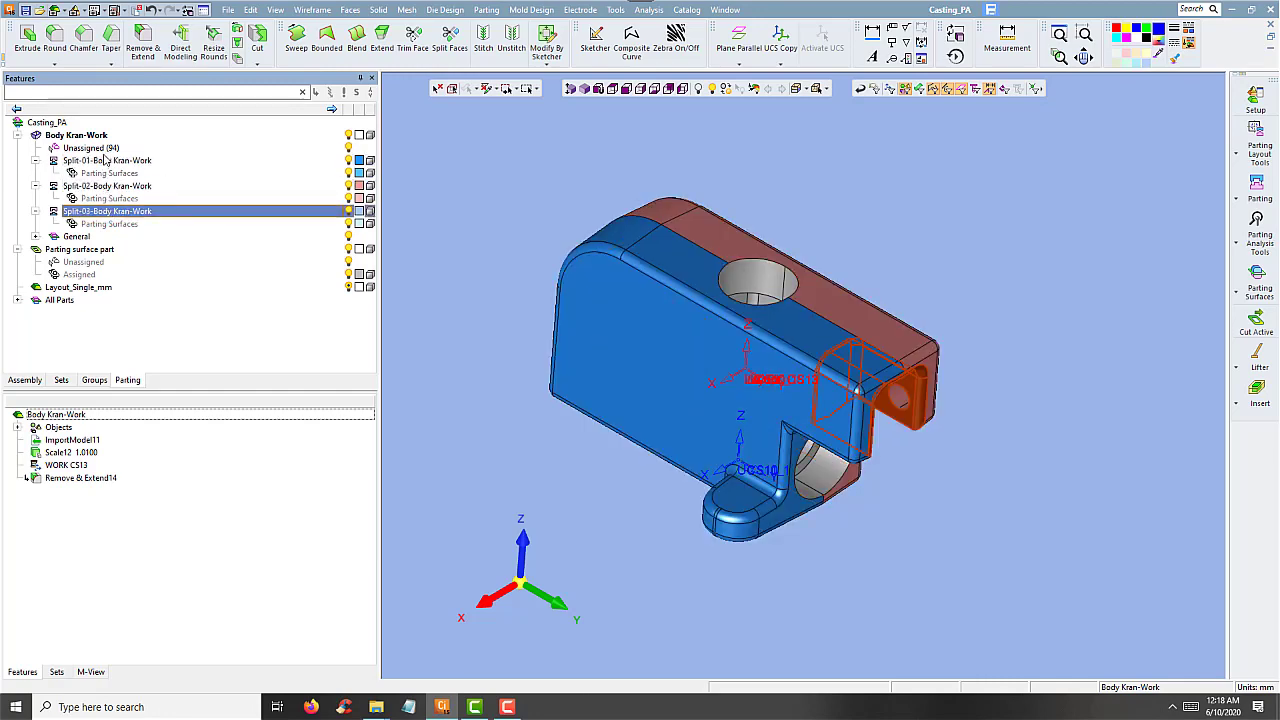
pyautogui.click(104, 162)
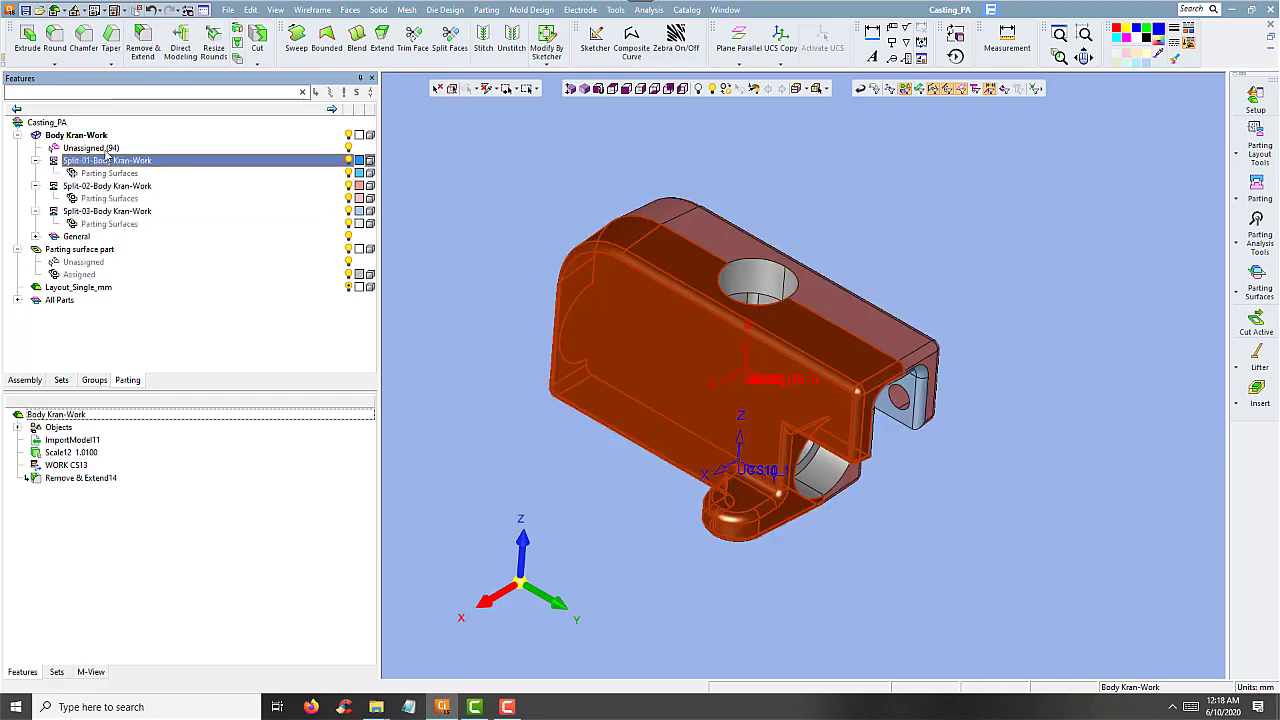
pyautogui.click(106, 150)
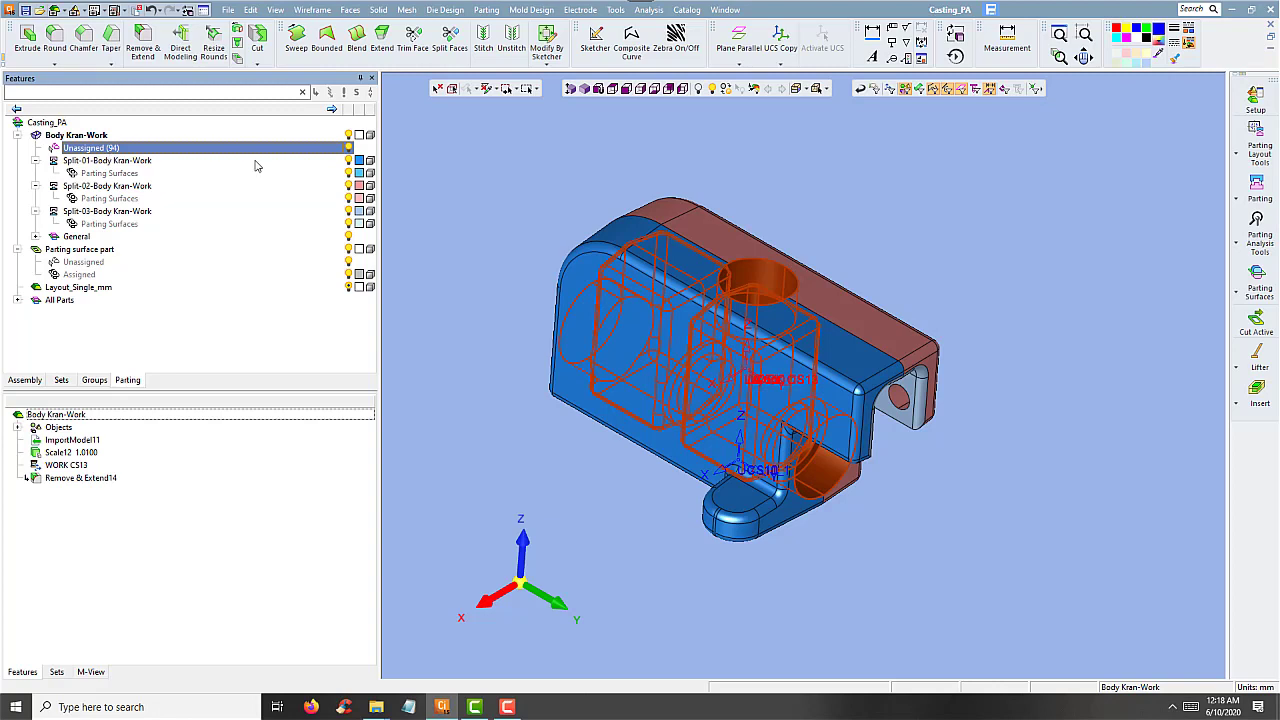
# - Hide the Unassigned faces of Body Kran-Work so only the faces assigned to the splits are displayed
pyautogui.click(348, 148)
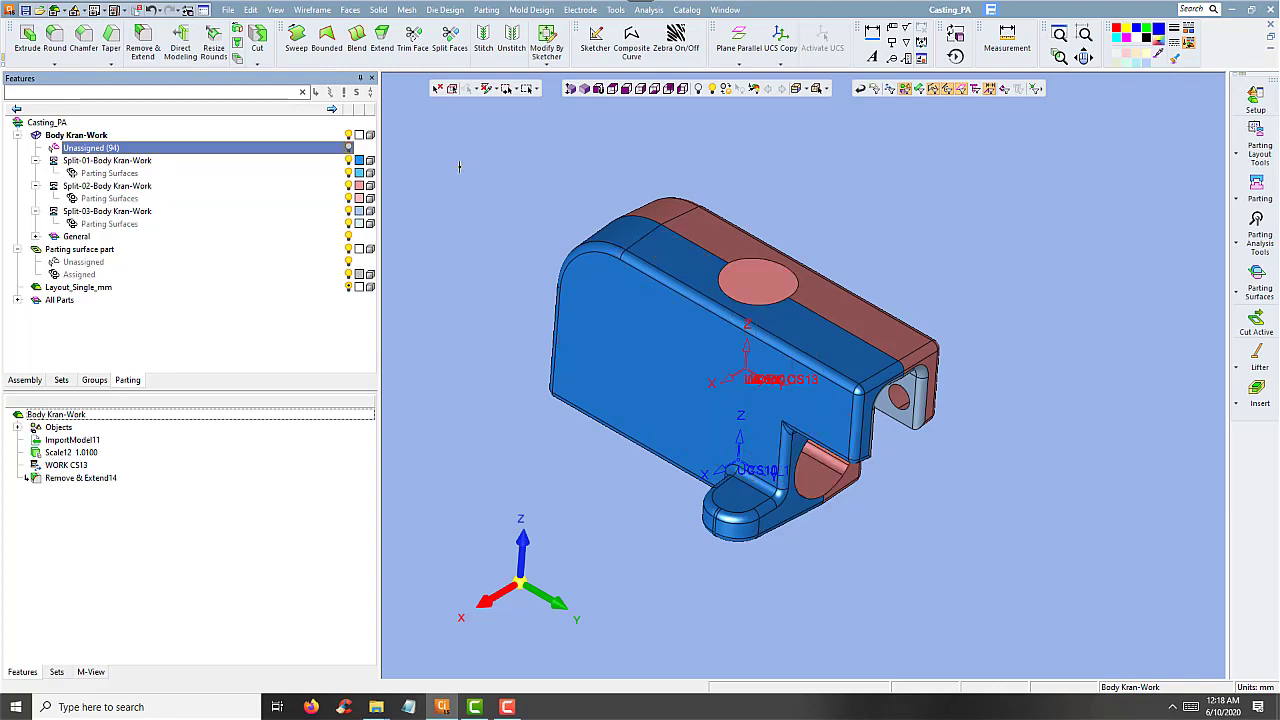
pyautogui.click(350, 149)
pyautogui.click(350, 149)
pyautogui.moveTo(531, 209)
pyautogui.mouseDown(button='right')
pyautogui.moveTo(477, 171)
pyautogui.moveTo(507, 213)
pyautogui.mouseUp(button='right')
pyautogui.moveTo(507, 213); pyautogui.dragTo(805, 257, button='middle')
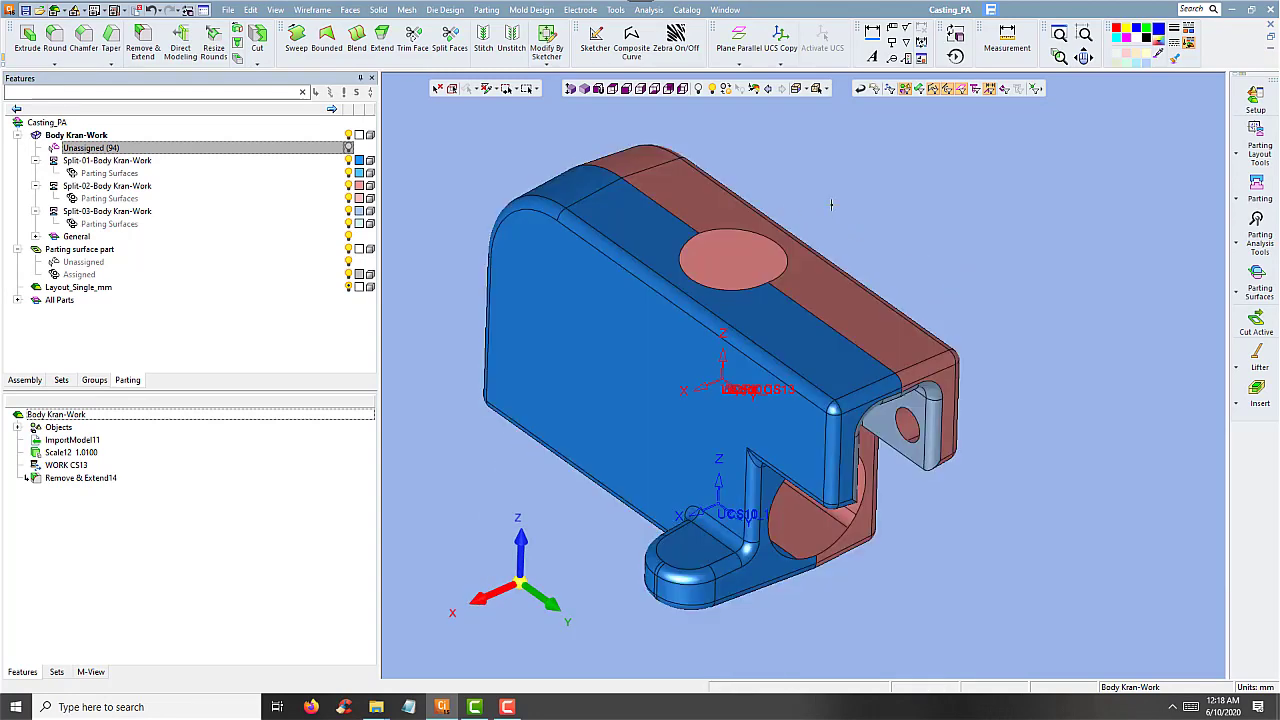
pyautogui.moveTo(830, 206); pyautogui.dragTo(785, 205, button='middle')
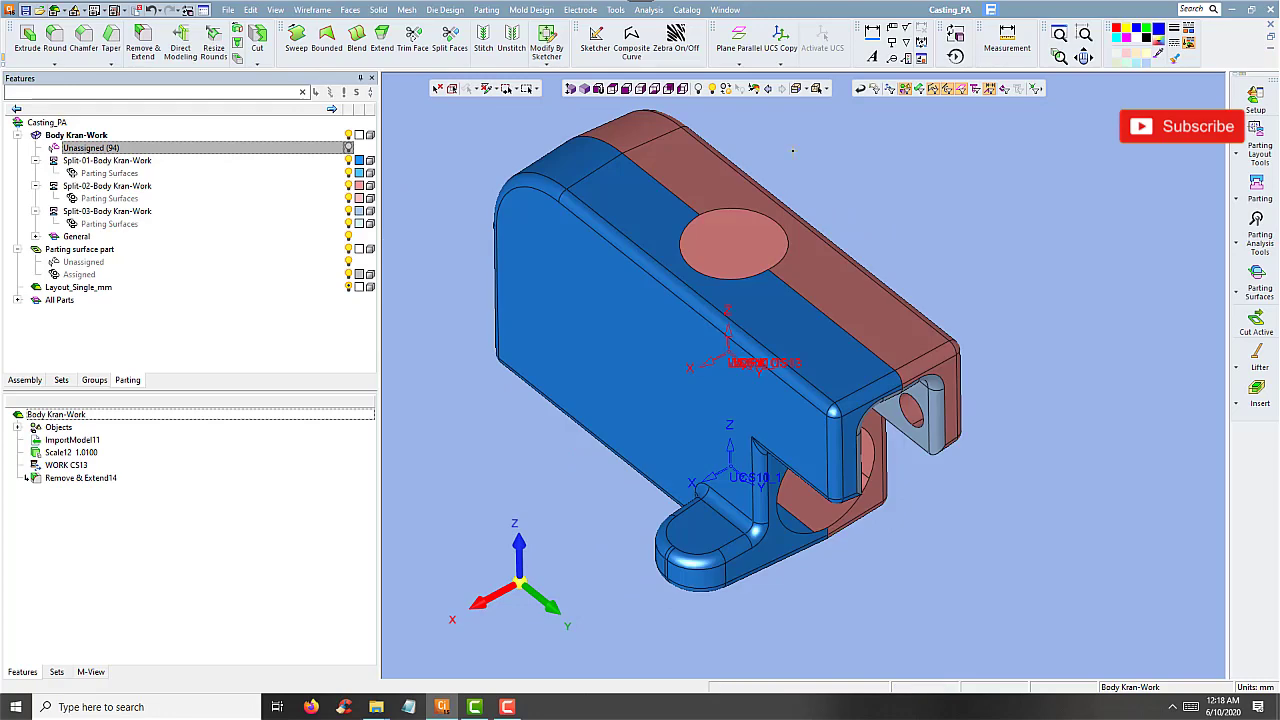
# - Start Cap Internal Islands and select the faces surrounding the top, end and small side holes
pyautogui.click(350, 10)
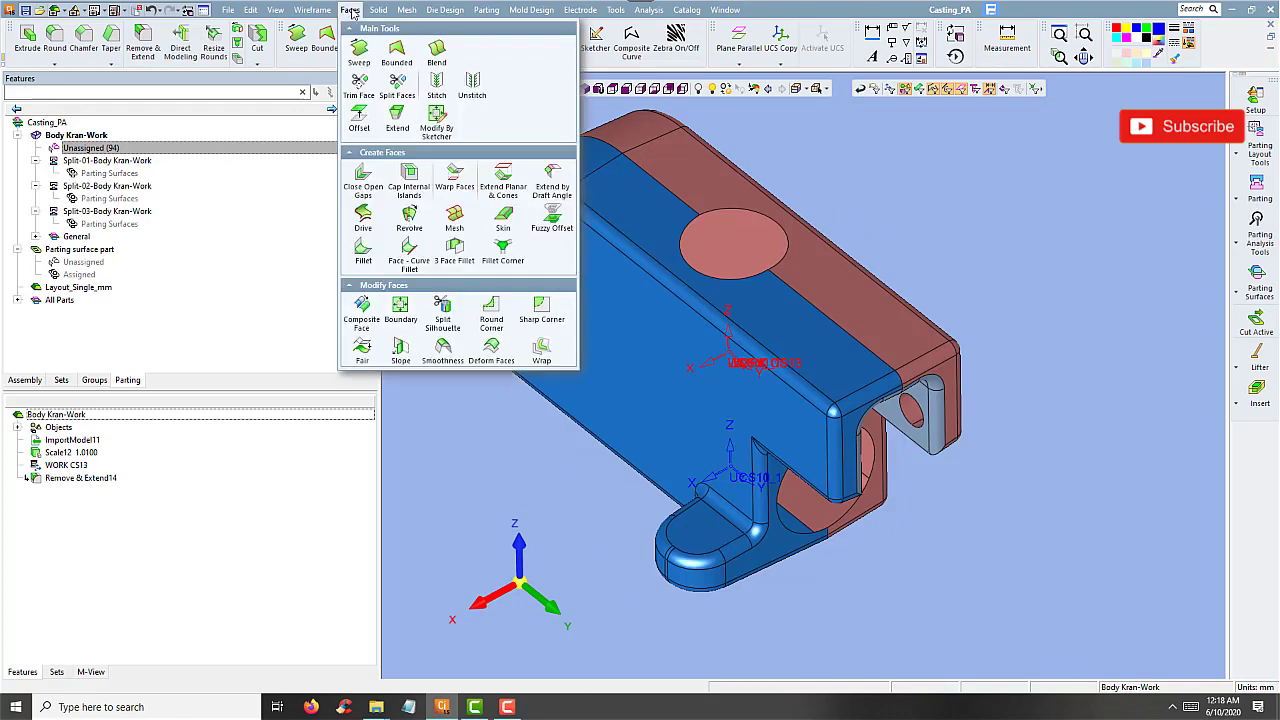
pyautogui.click(425, 190)
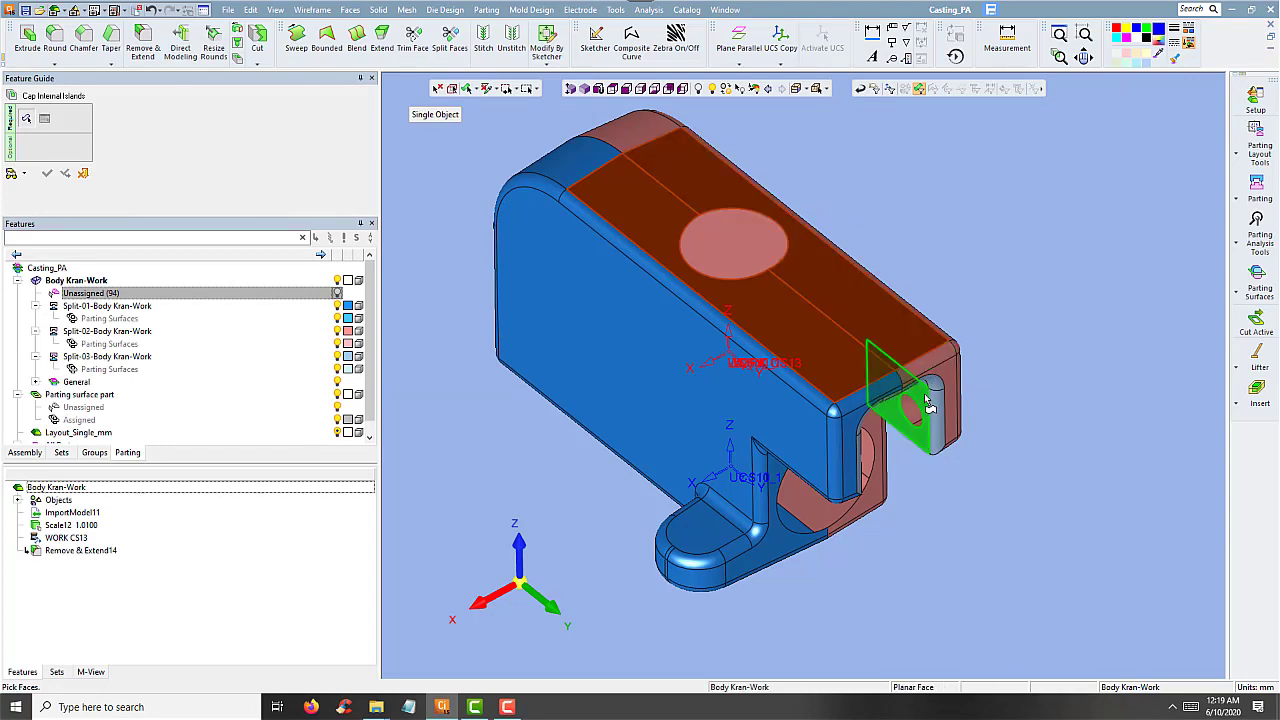
pyautogui.moveTo(1008, 365); pyautogui.dragTo(916, 355, button='middle')
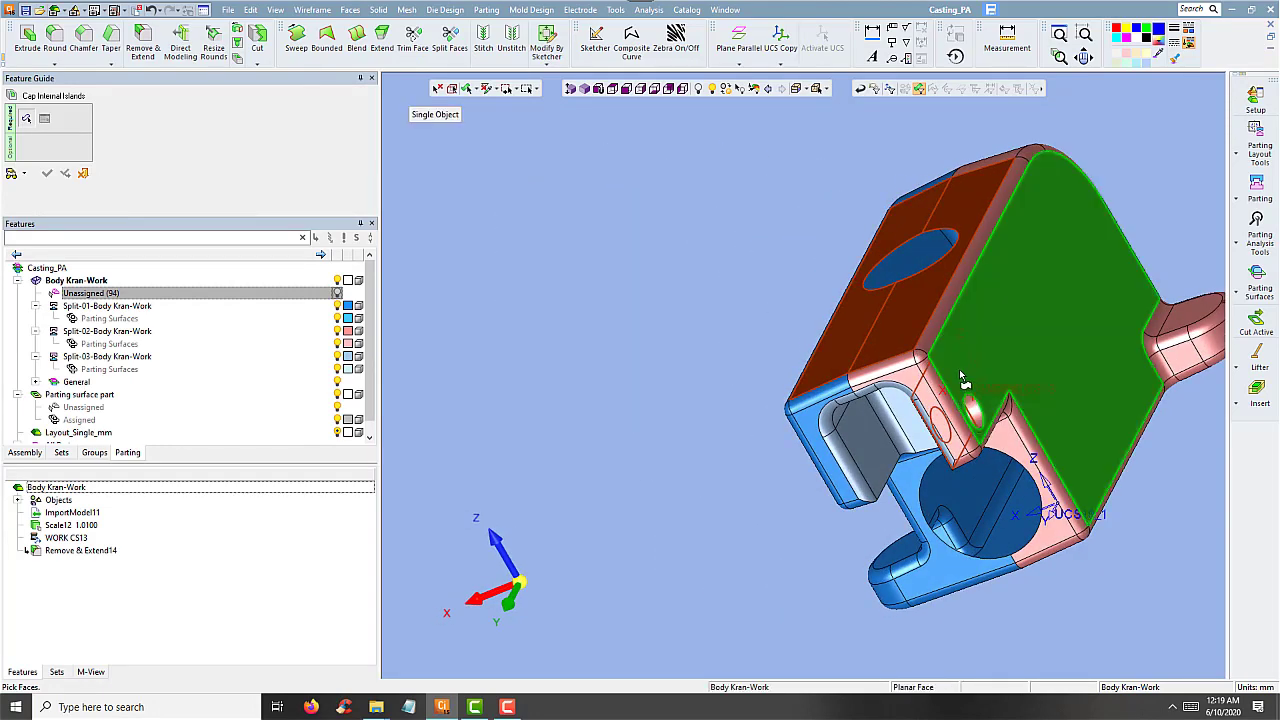
pyautogui.moveTo(763, 249); pyautogui.dragTo(880, 230, button='middle')
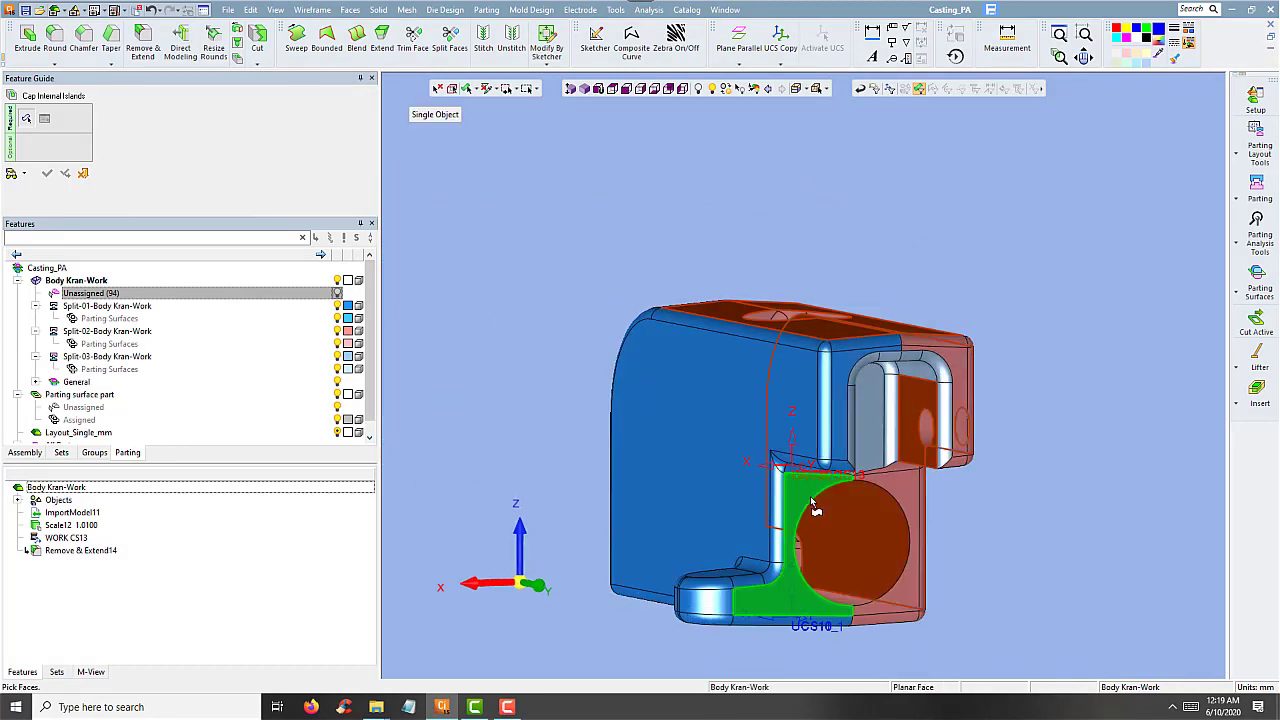
pyautogui.scroll(-2, 656, 251)
pyautogui.moveTo(656, 251); pyautogui.dragTo(563, 366, button='middle')
pyautogui.click(567, 262)
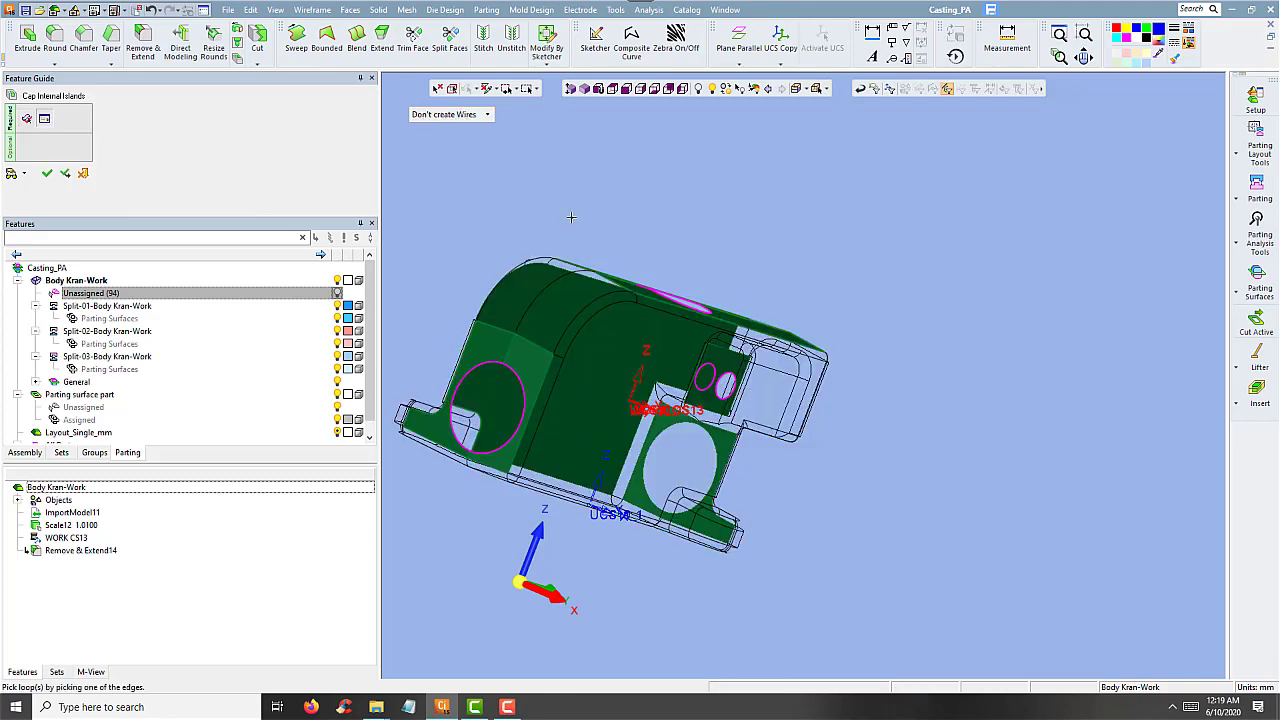
# - Add the lower end bore's edge loop to the cap selection and cap all selected openings without creating wires
pyautogui.moveTo(695, 197); pyautogui.dragTo(517, 209, button='middle')
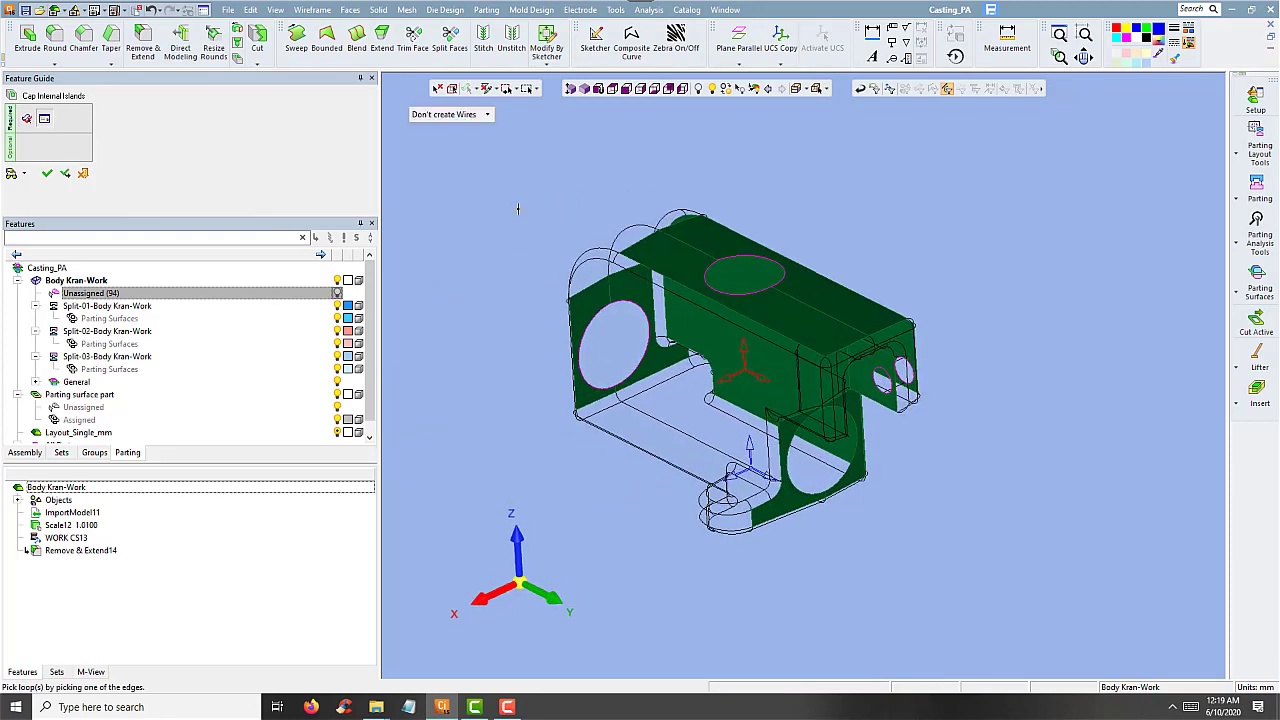
pyautogui.moveTo(802, 216); pyautogui.dragTo(928, 229, button='middle')
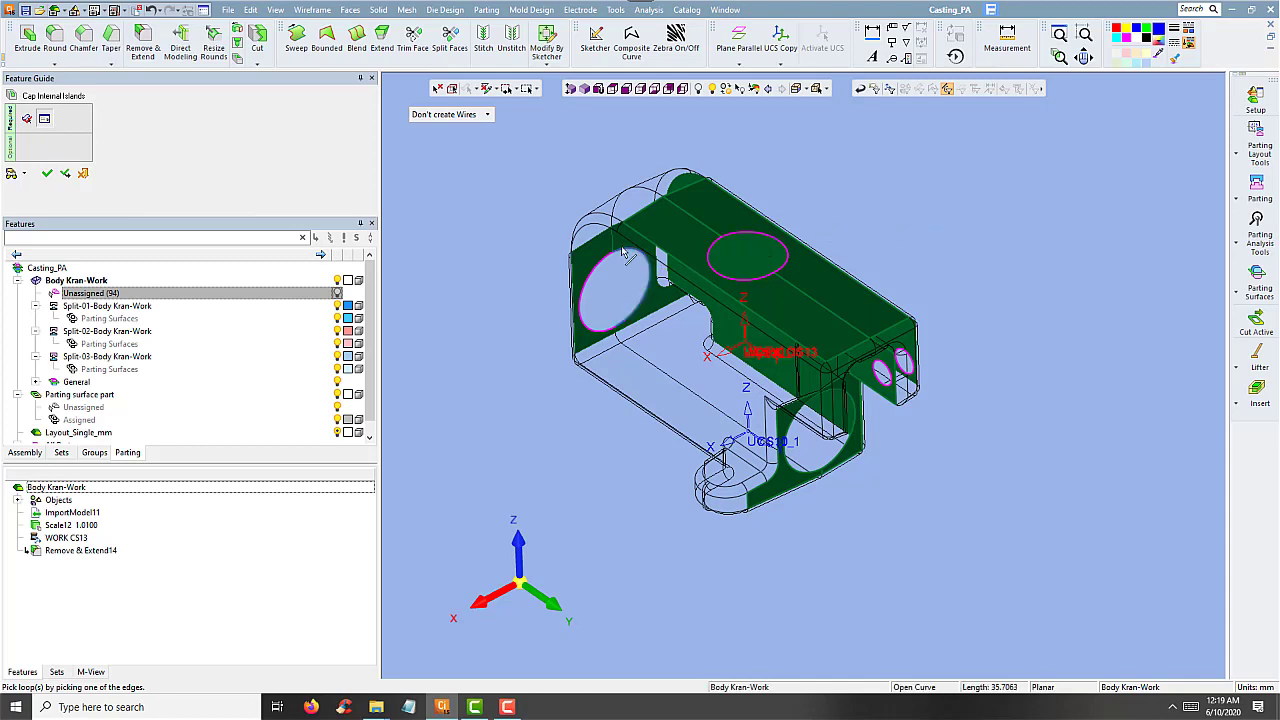
pyautogui.scroll(3, 851, 491)
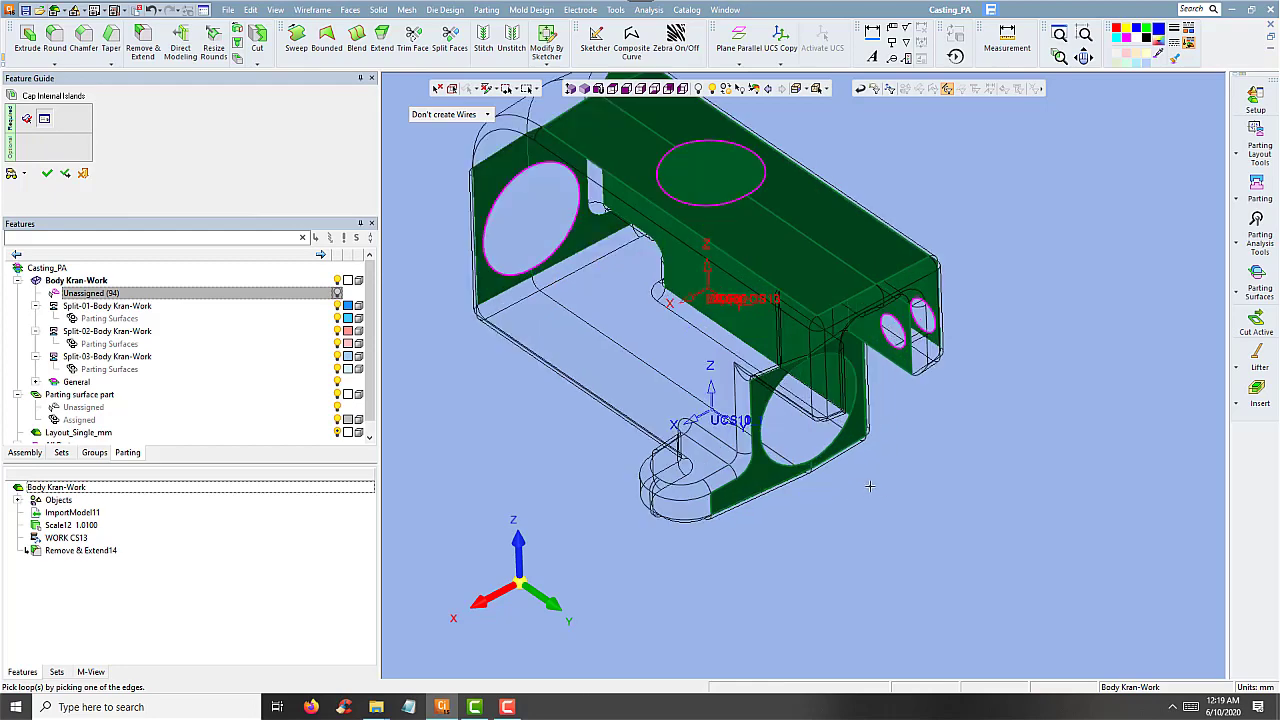
pyautogui.moveTo(870, 486); pyautogui.dragTo(867, 462, button='middle')
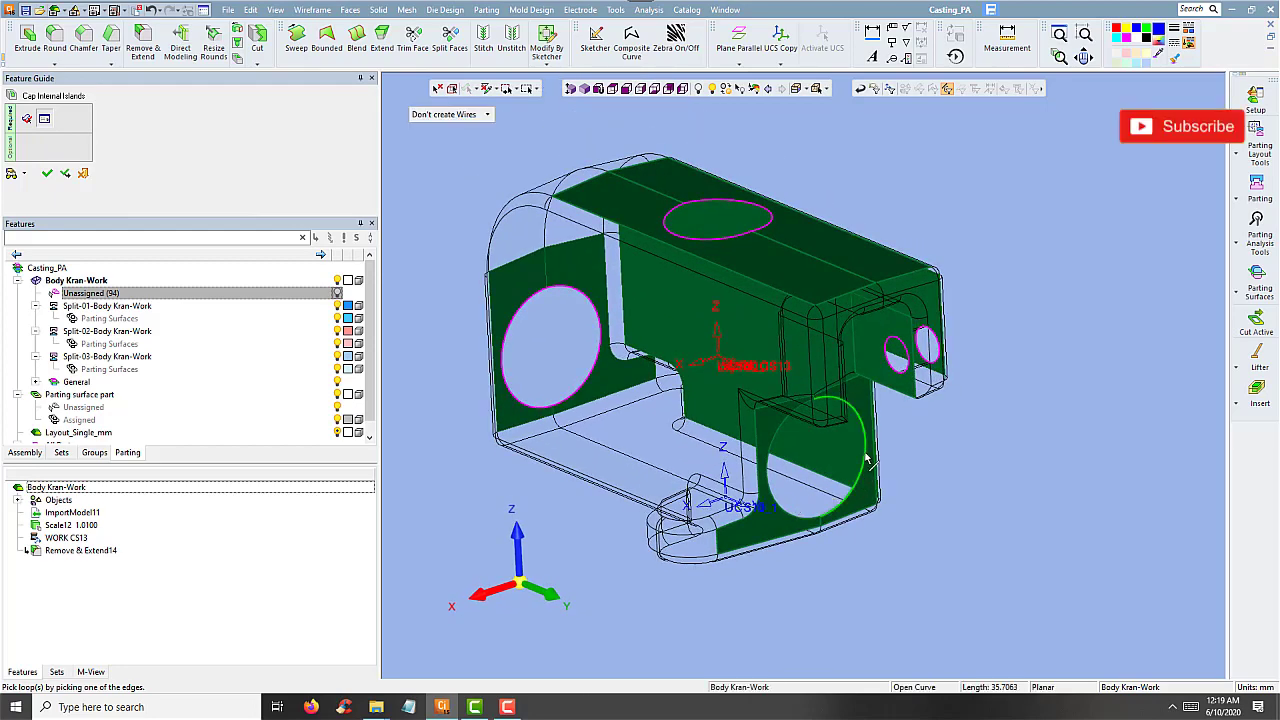
pyautogui.click(866, 457)
pyautogui.middleClick(969, 436)
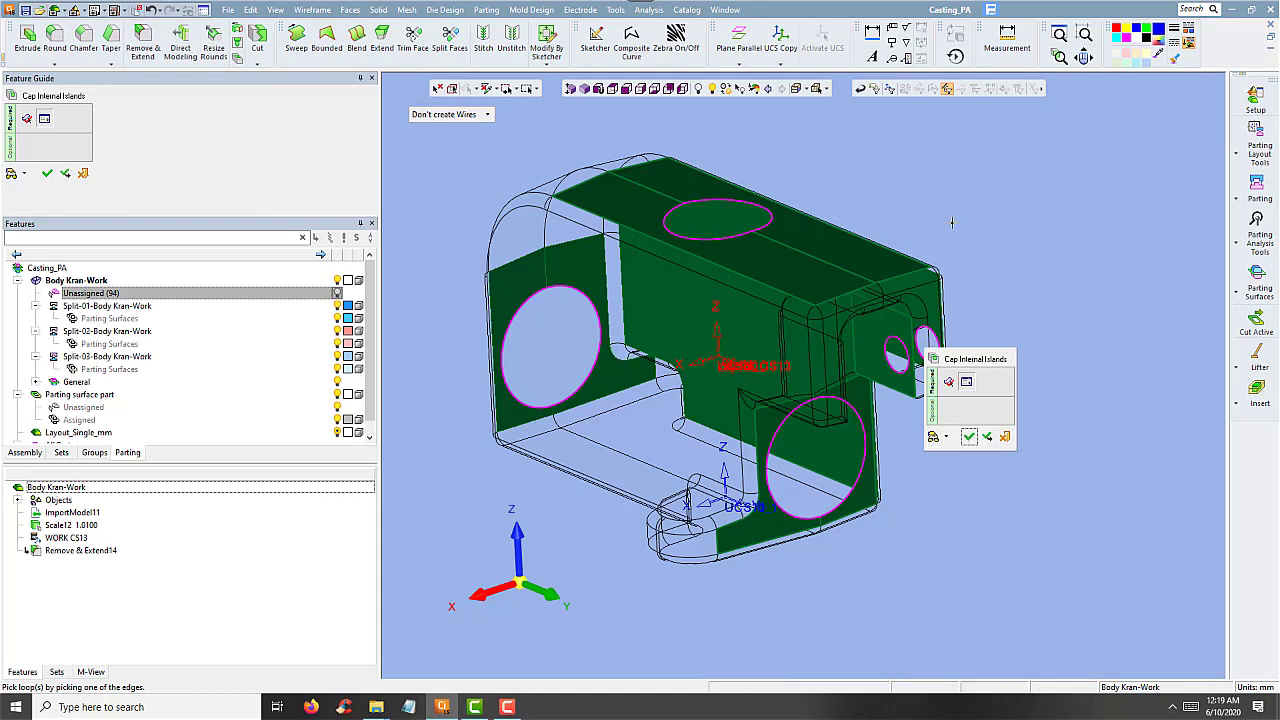
pyautogui.click(969, 436)
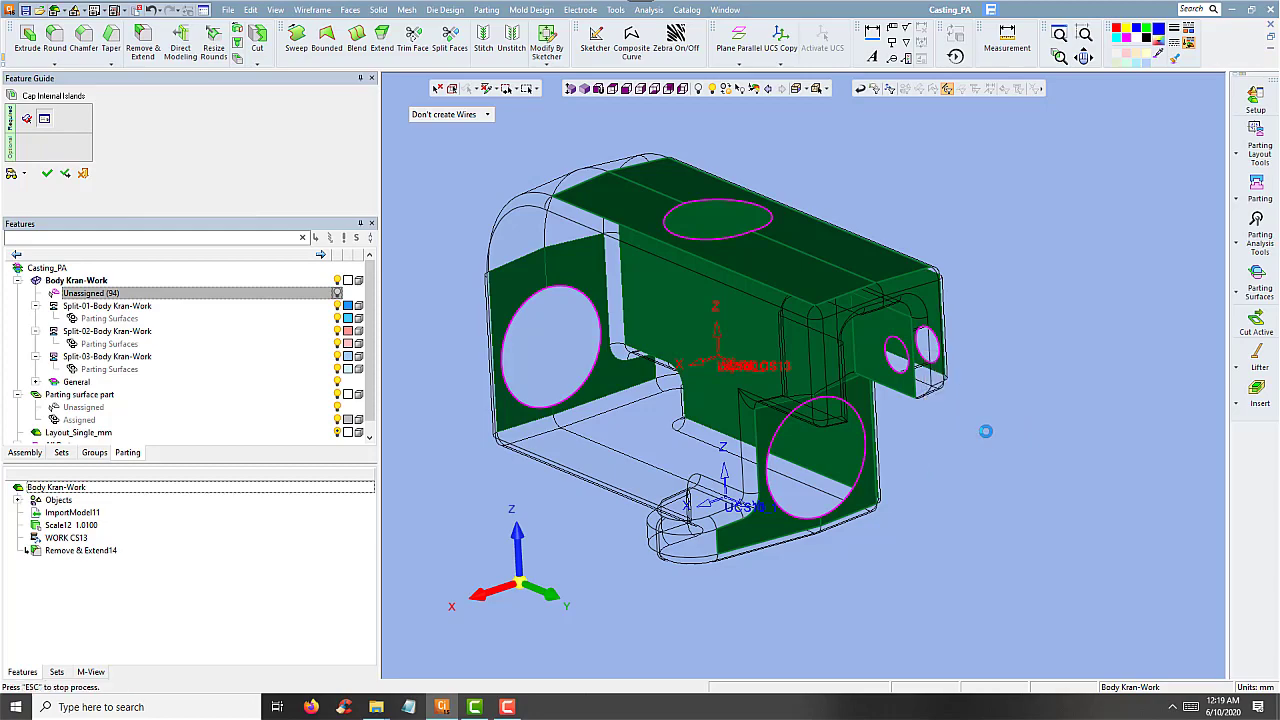
pyautogui.moveTo(968, 427); pyautogui.dragTo(887, 503, button='middle')
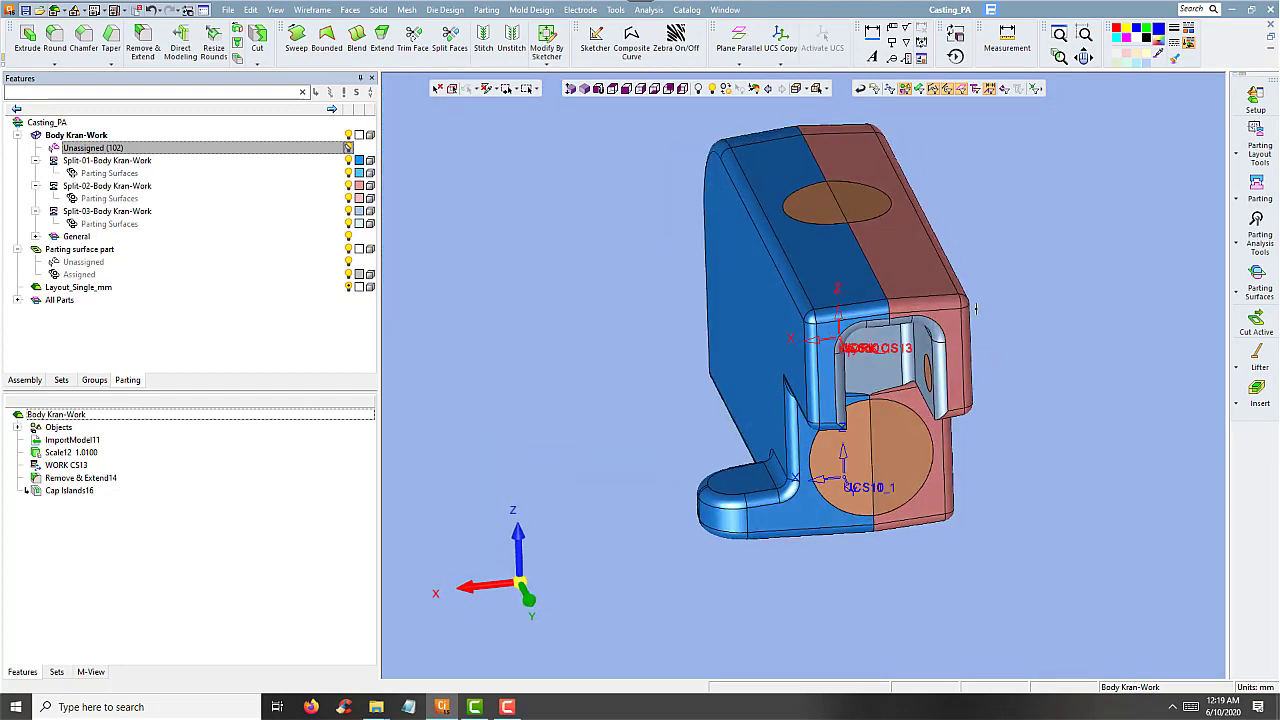
pyautogui.moveTo(975, 308); pyautogui.dragTo(1074, 309, button='middle')
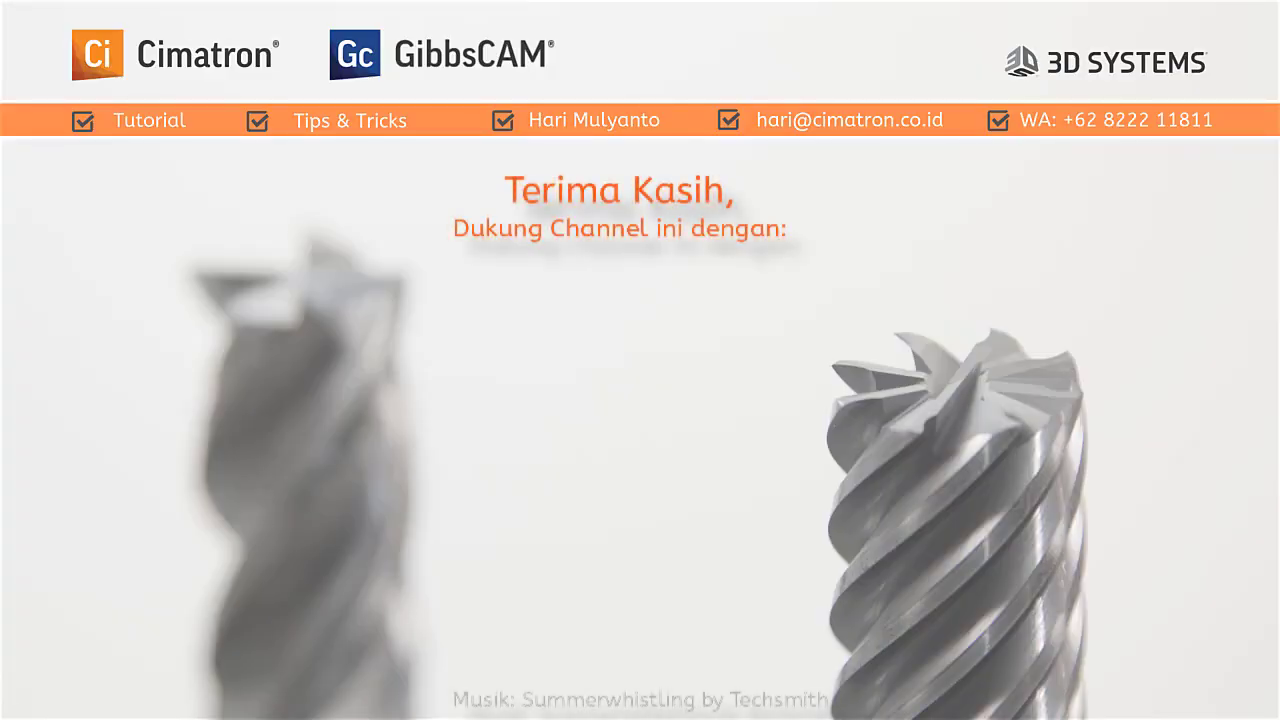